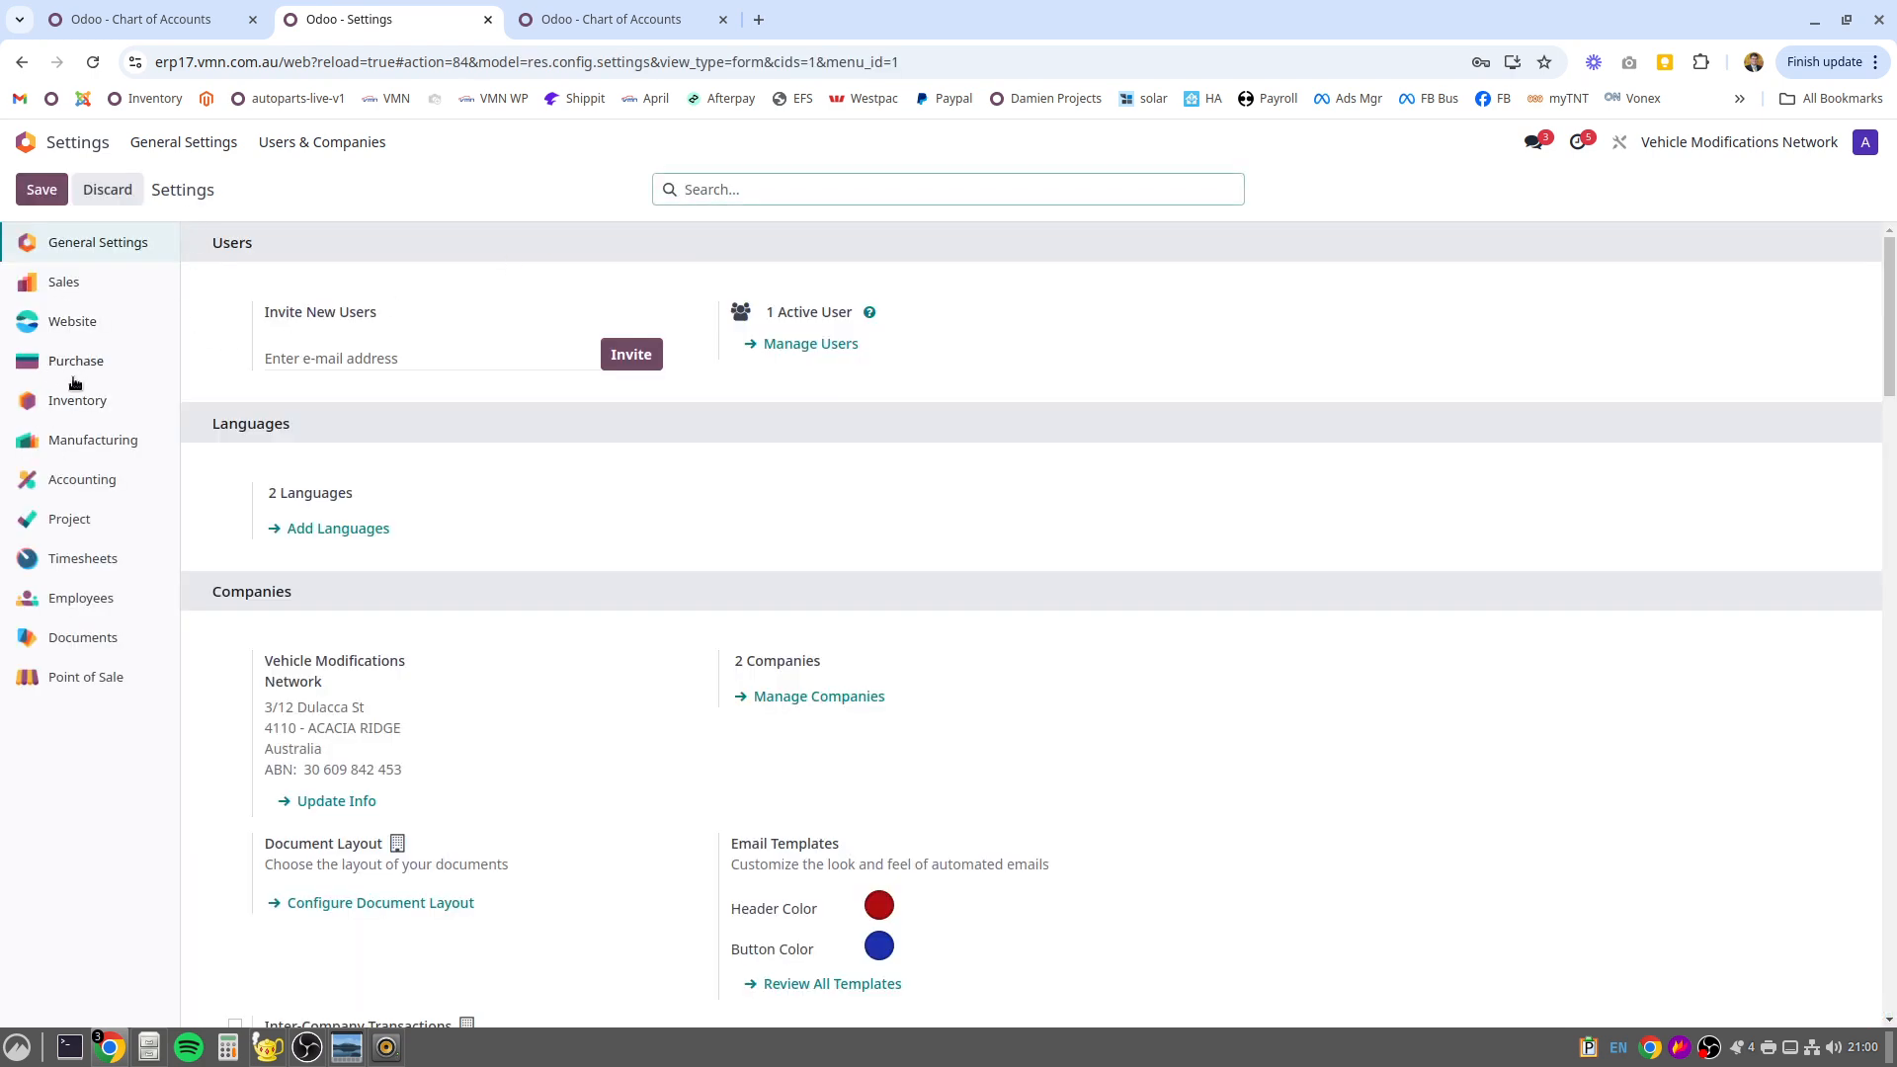
Open the Accounting settings and review the default GST options, including the tax choices available for Sales GST
click(77, 479)
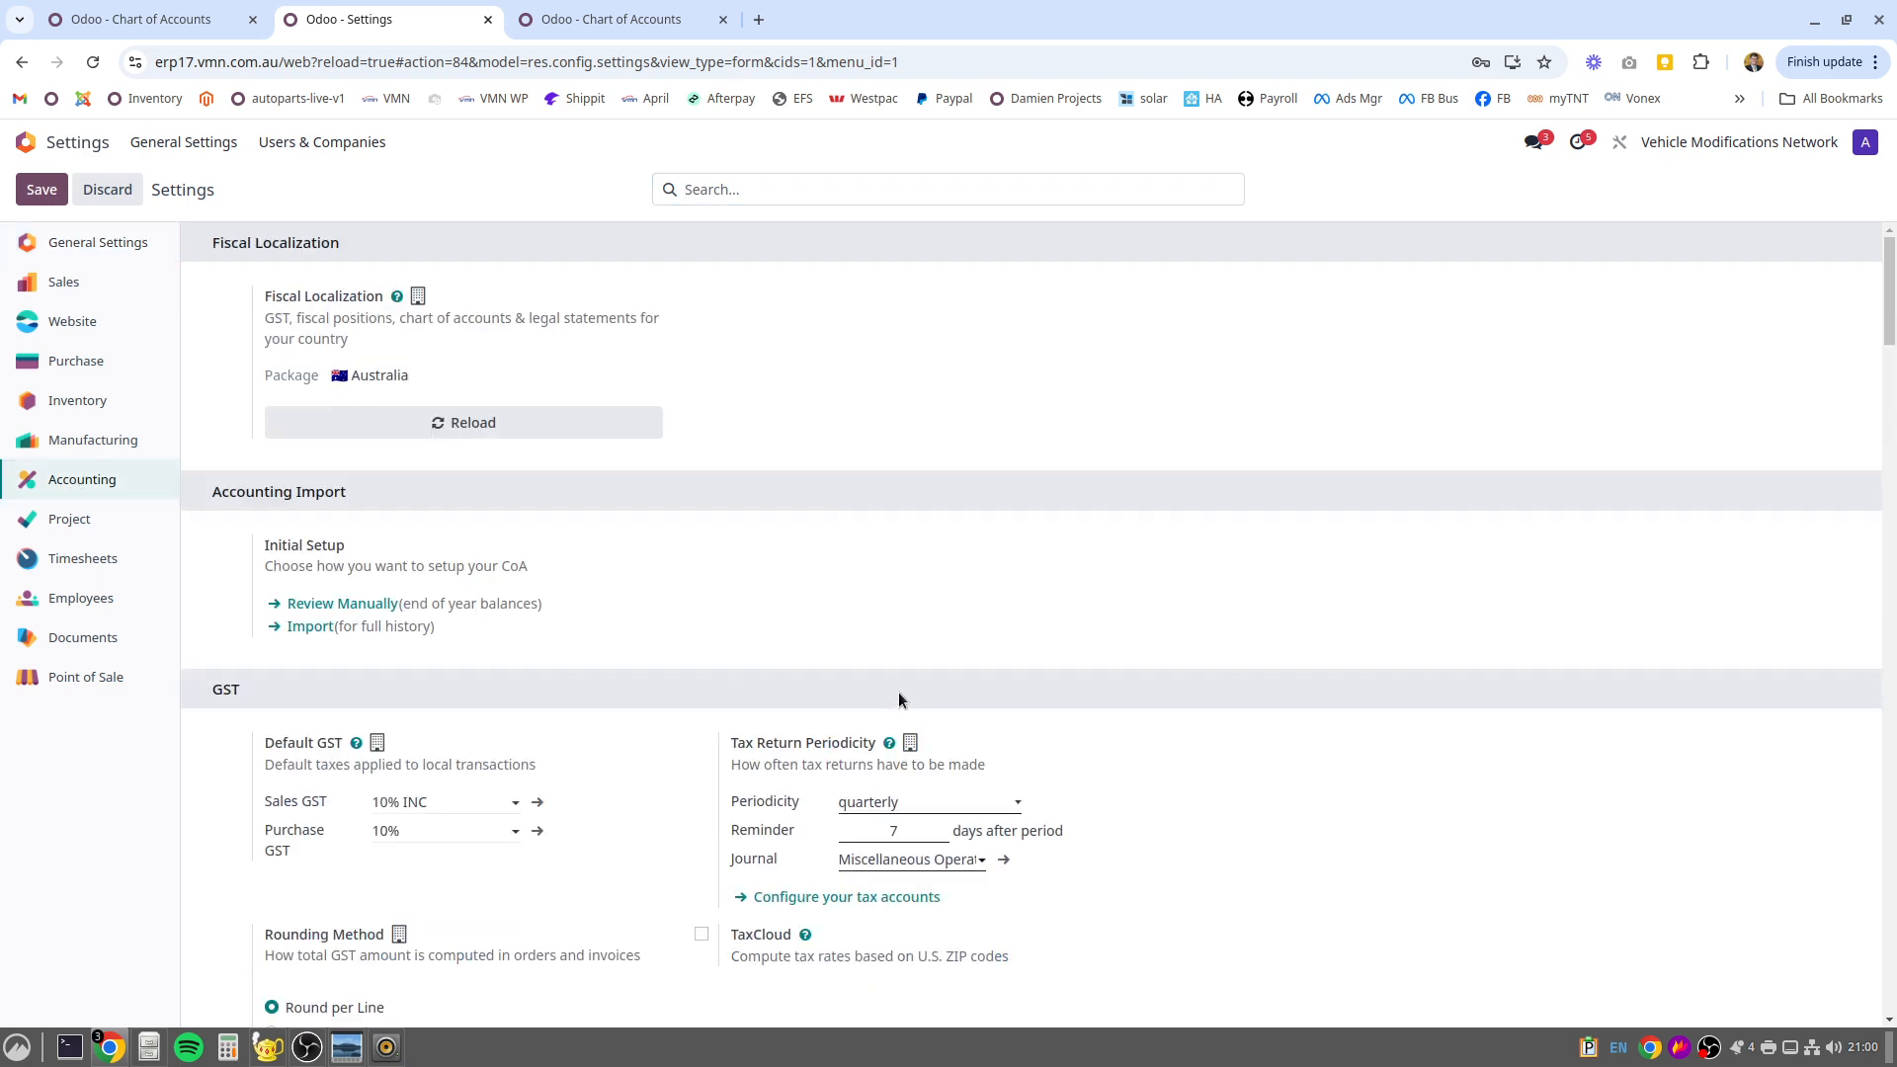
scroll(898, 691, down, 4)
scroll(889, 694, up, 2)
scroll(887, 695, up, 2)
scroll(339, 376, down, 3)
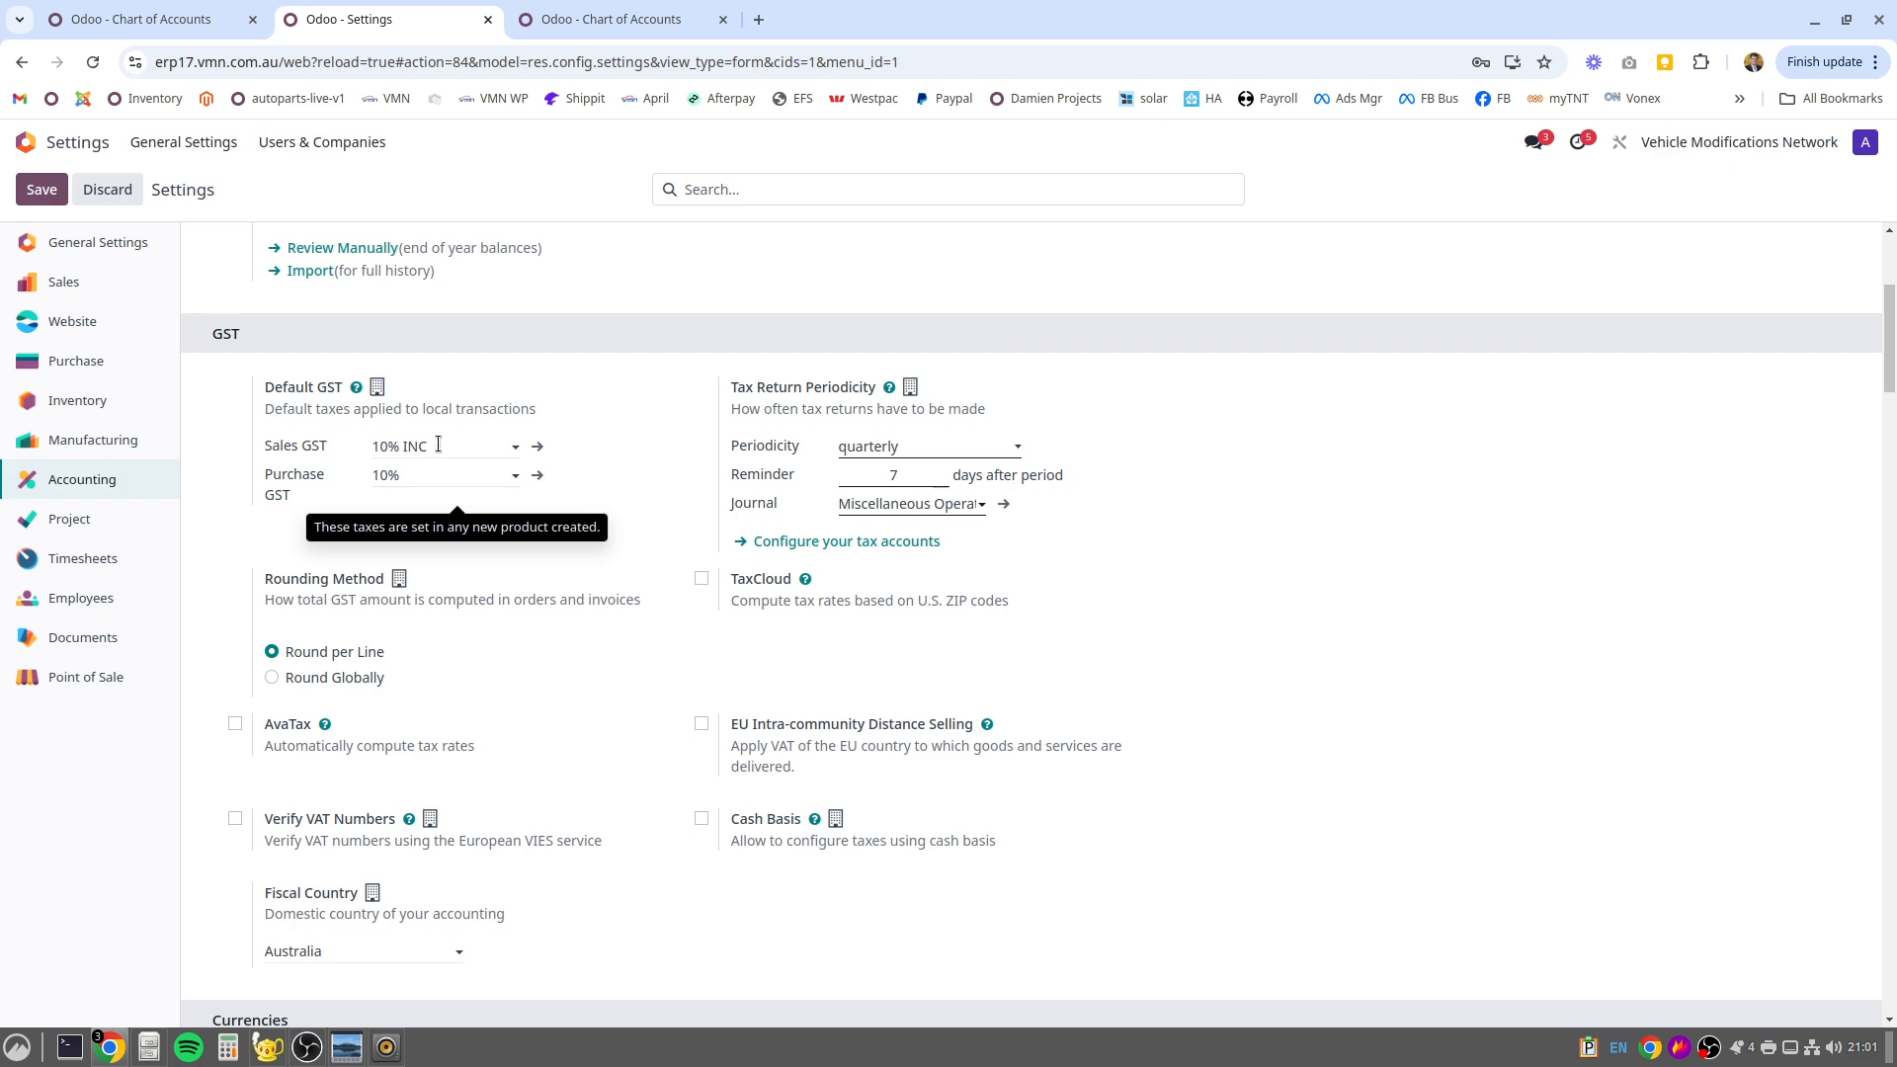
click(514, 445)
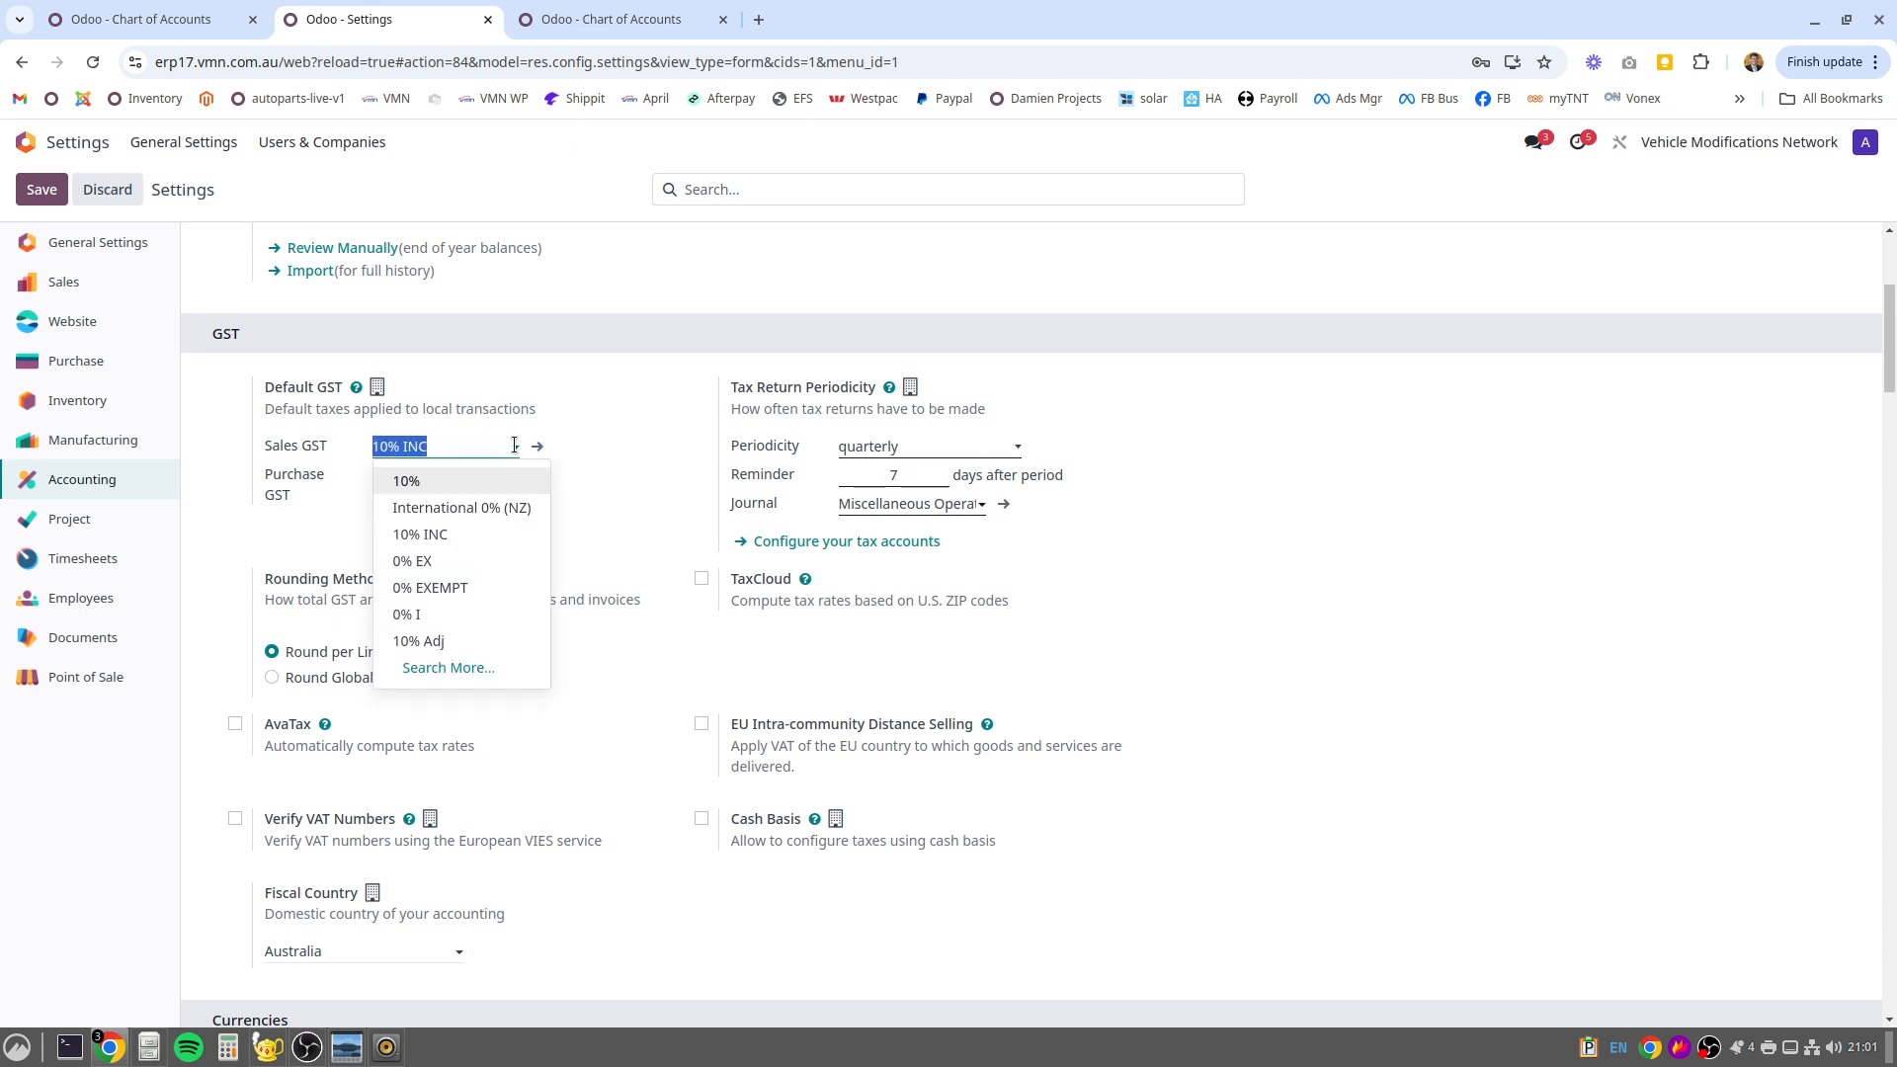
click(514, 445)
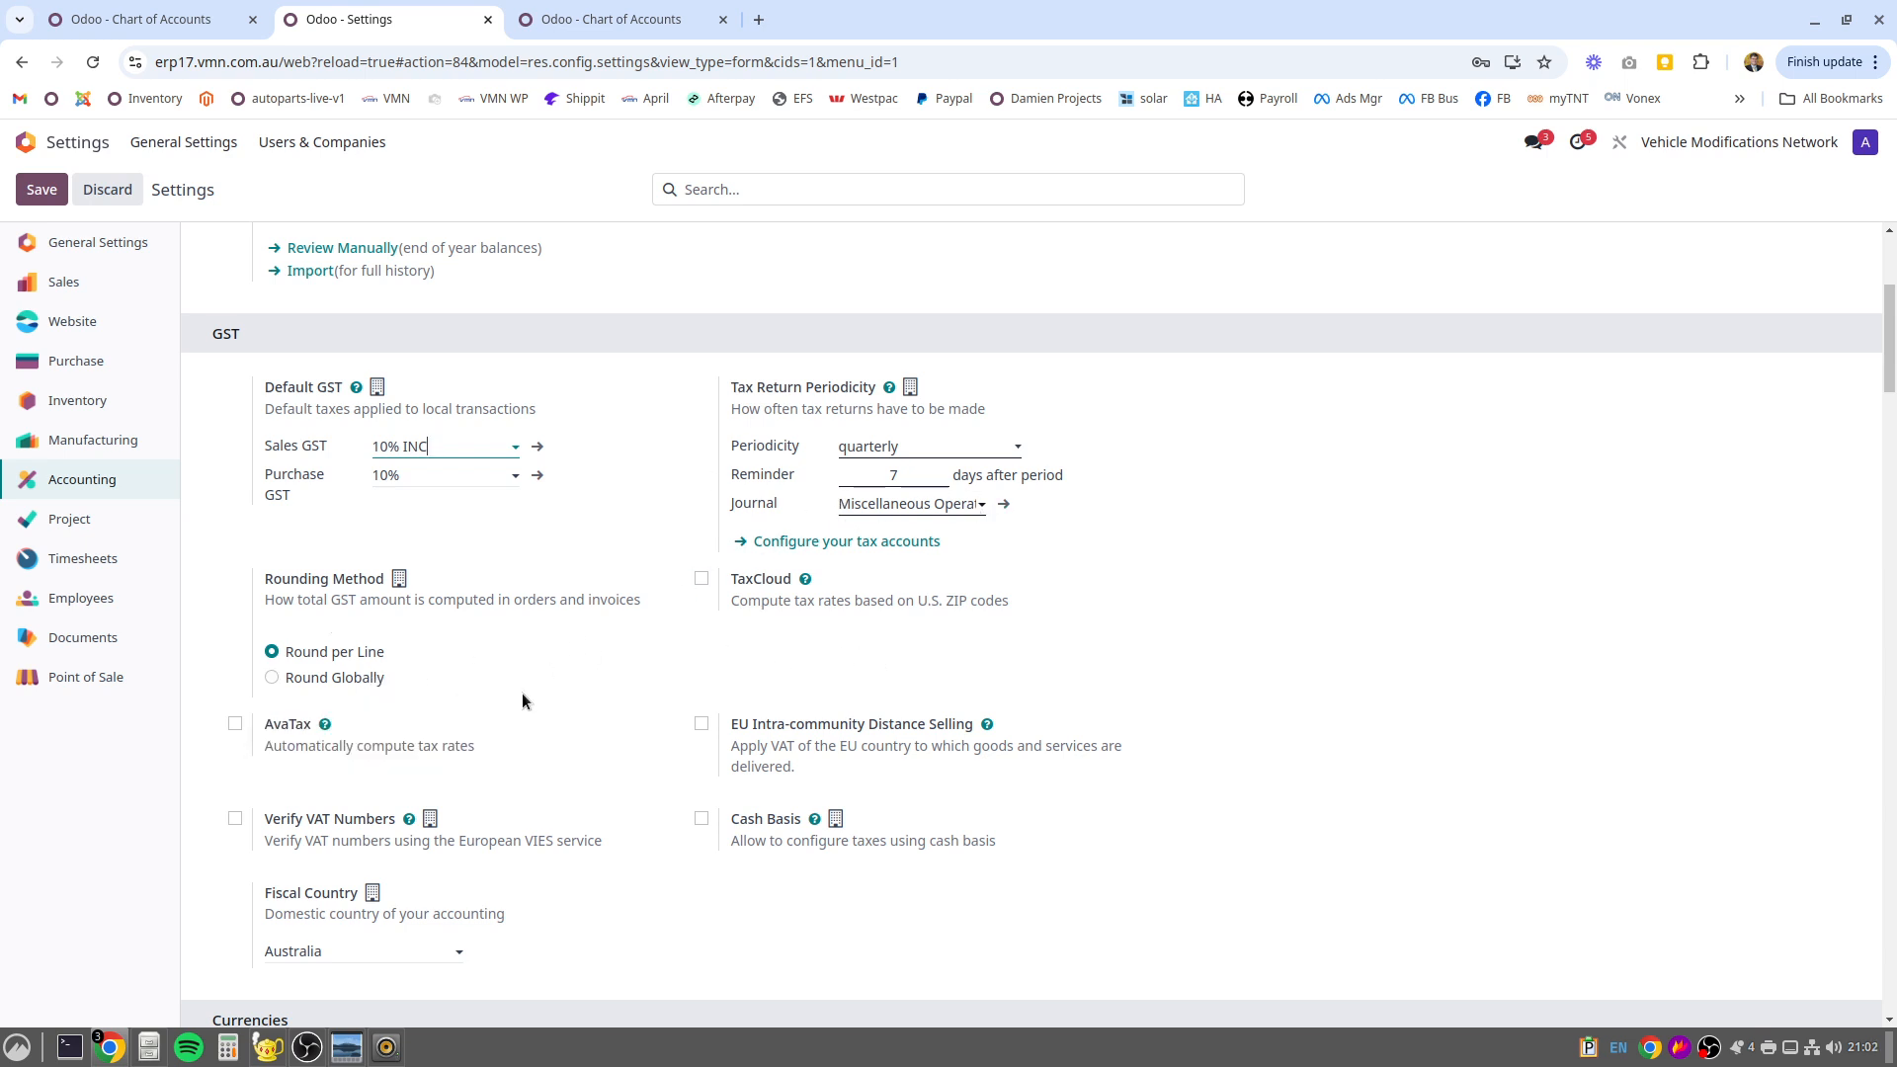
scroll(536, 691, down, 3)
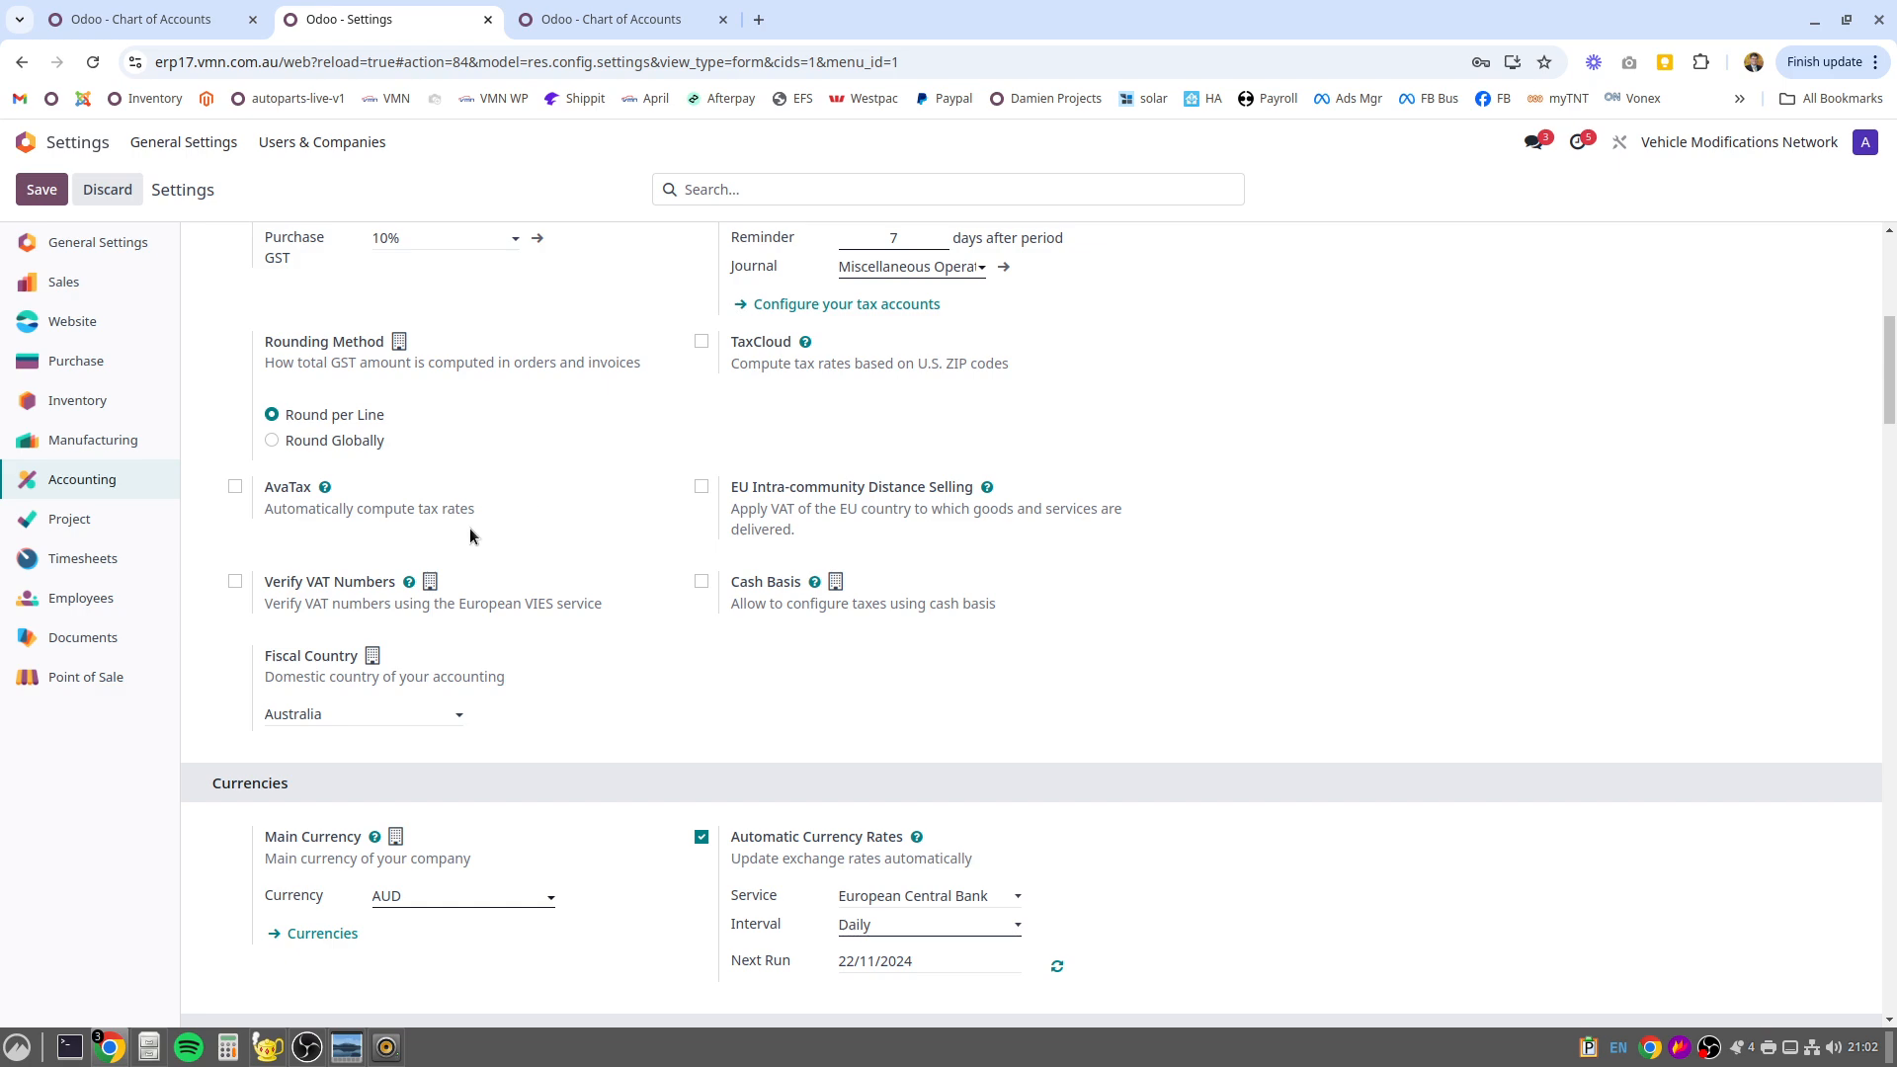
scroll(453, 597, up, 3)
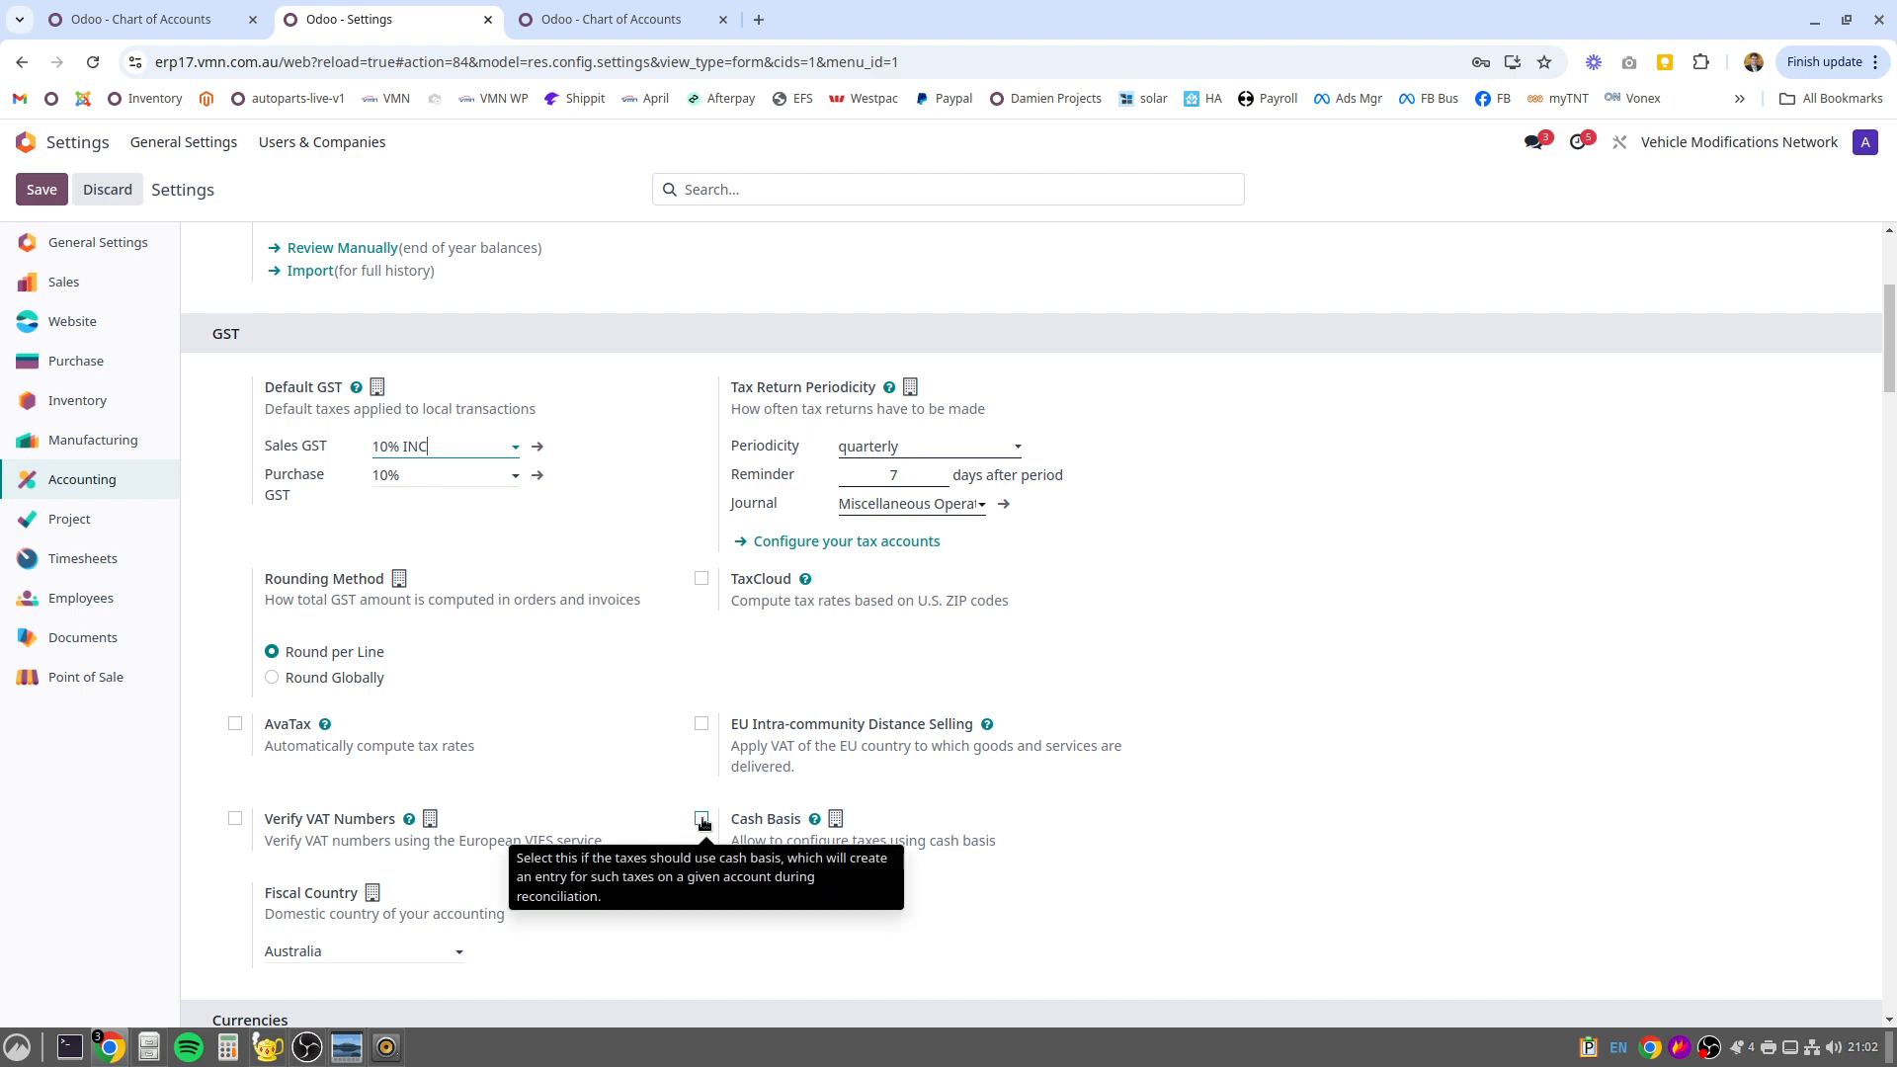
Try enabling Cash Basis to inspect its Base GST Received Account choices, and discard the settings changes
click(713, 825)
scroll(919, 882, down, 2)
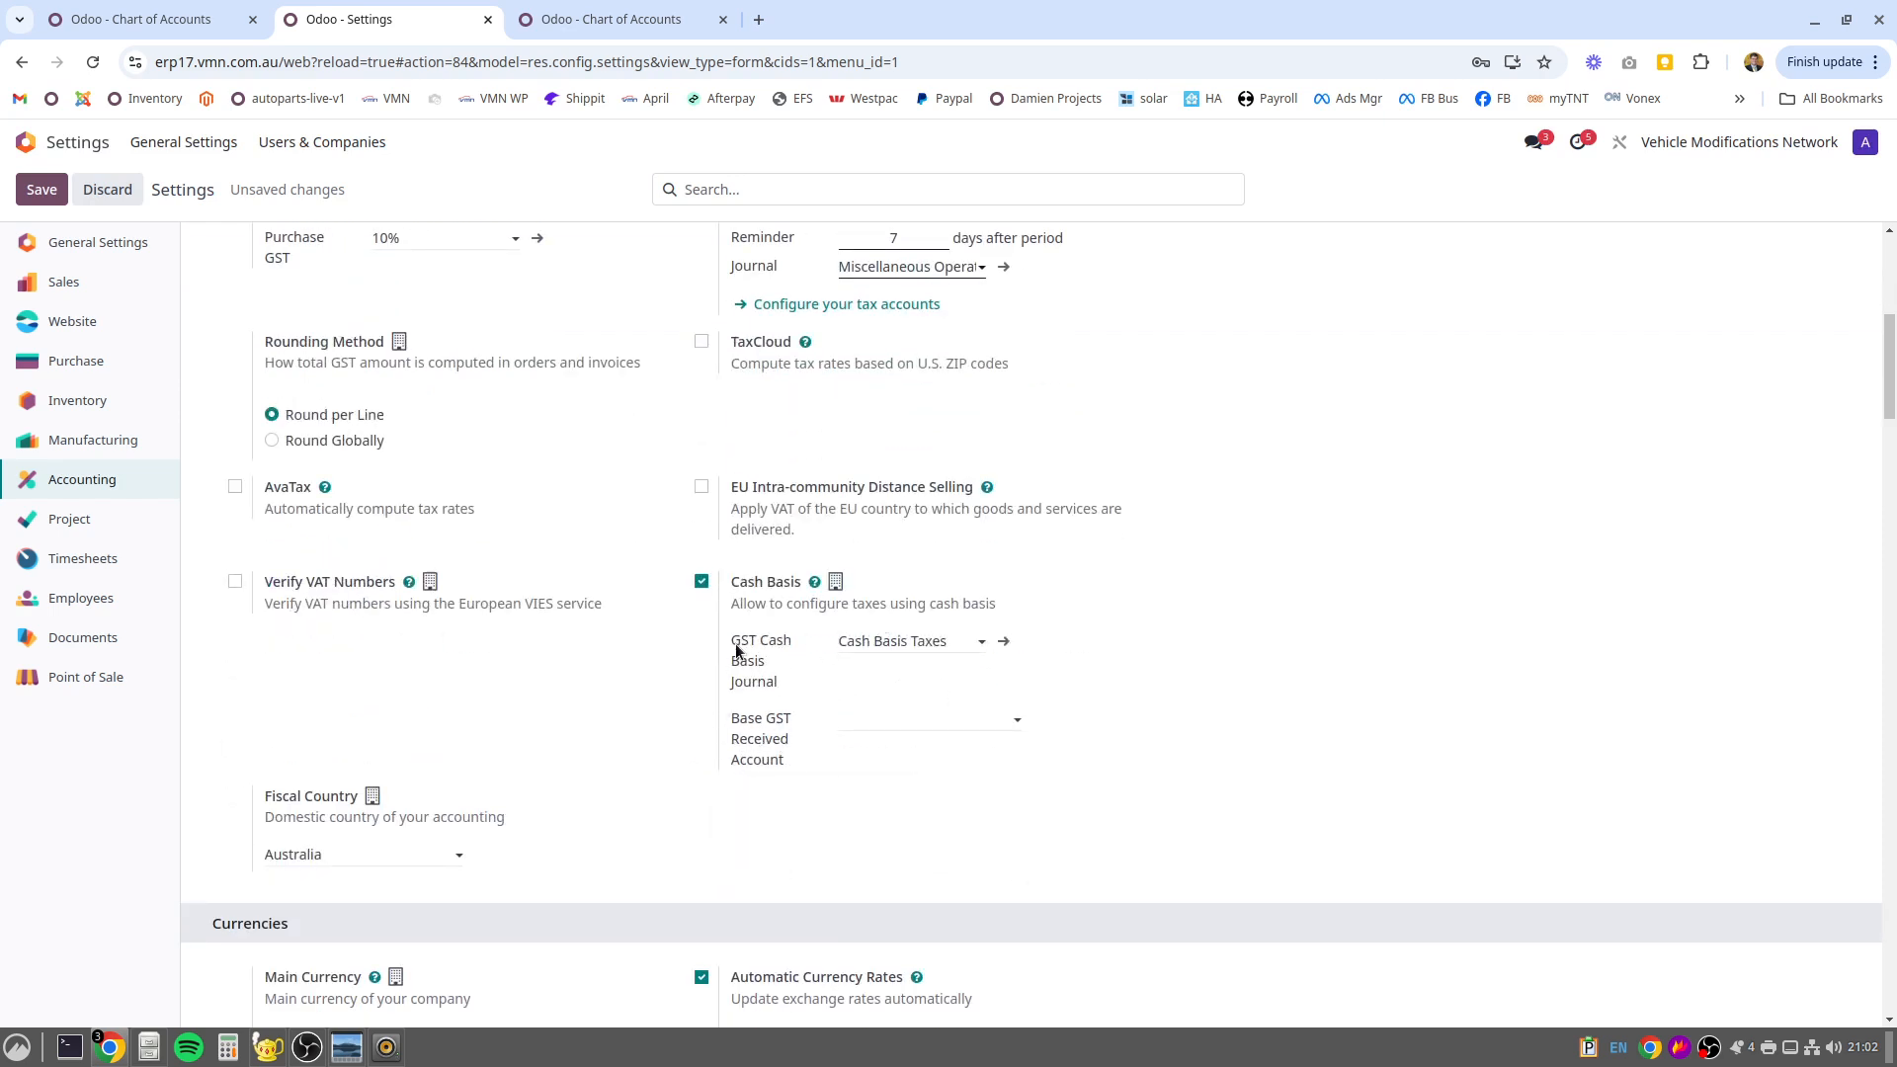
click(863, 722)
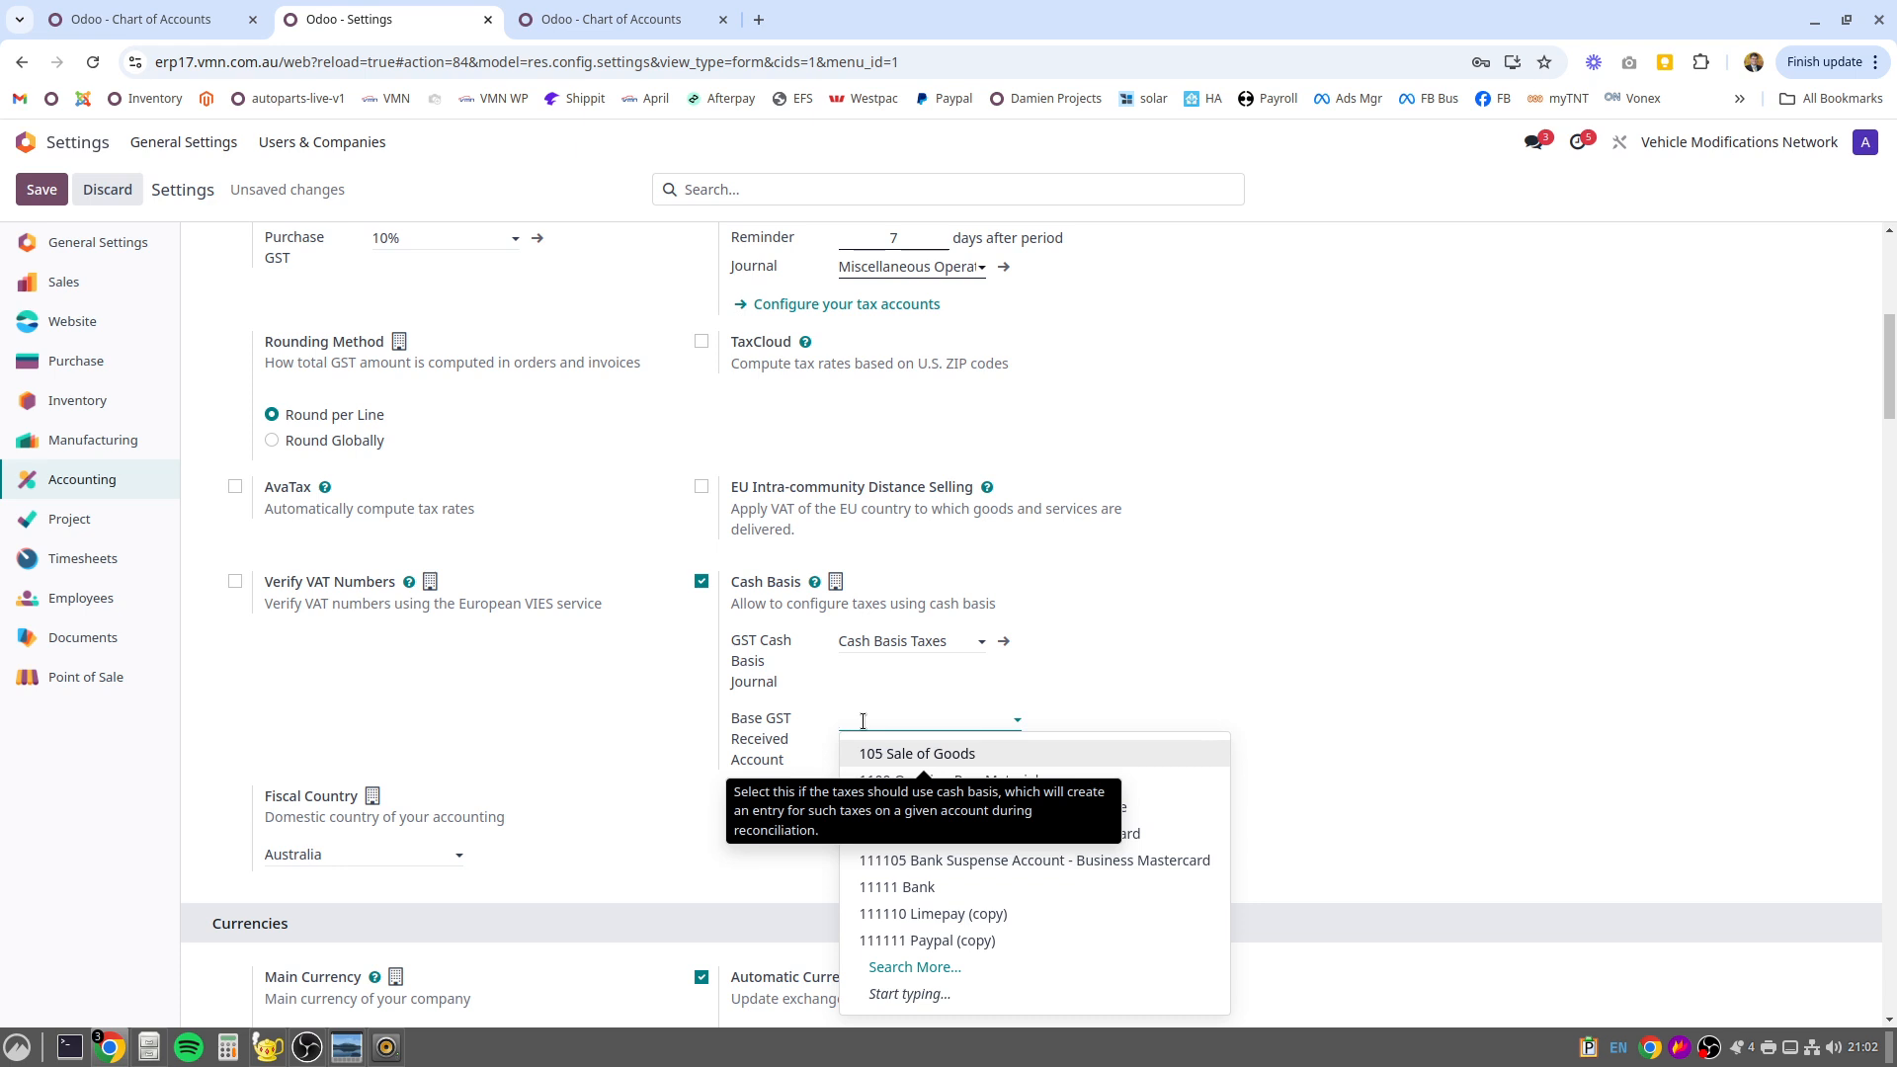
click(697, 581)
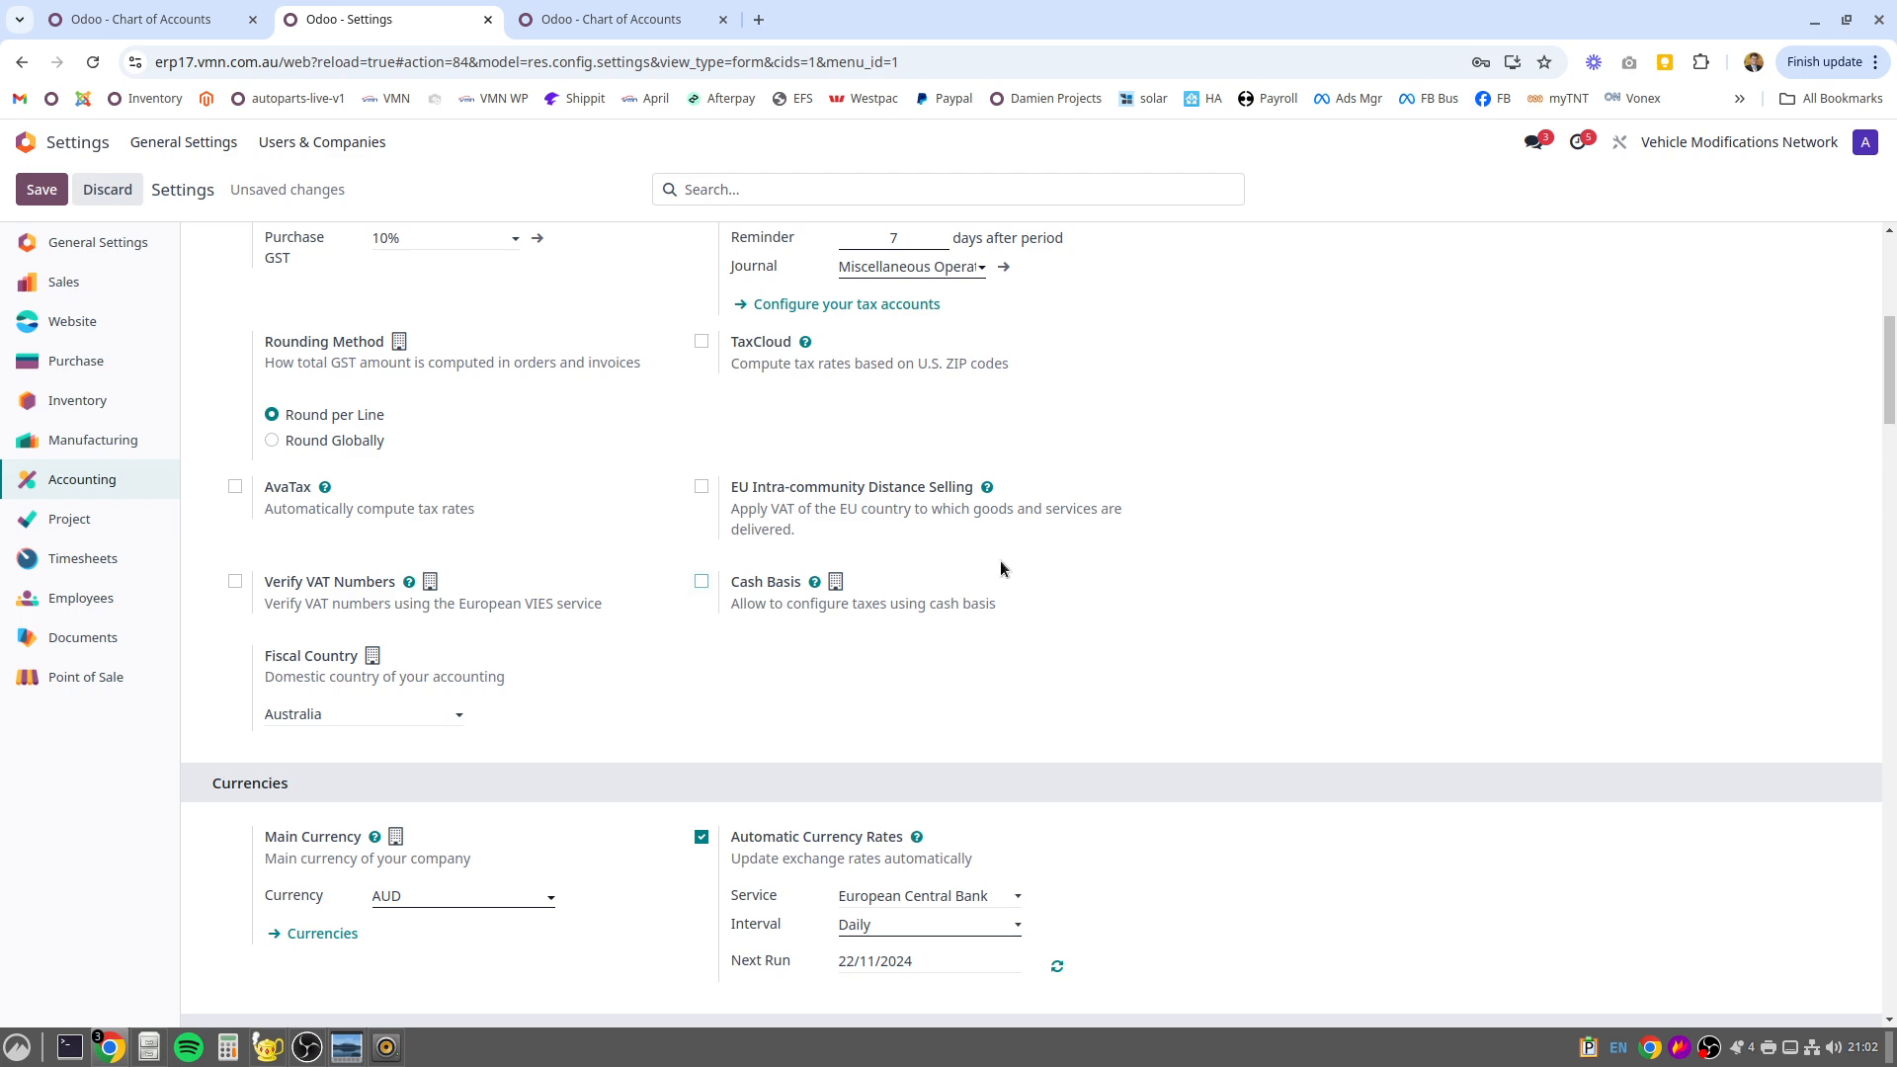
click(701, 585)
mouse_move(693, 591)
click(92, 192)
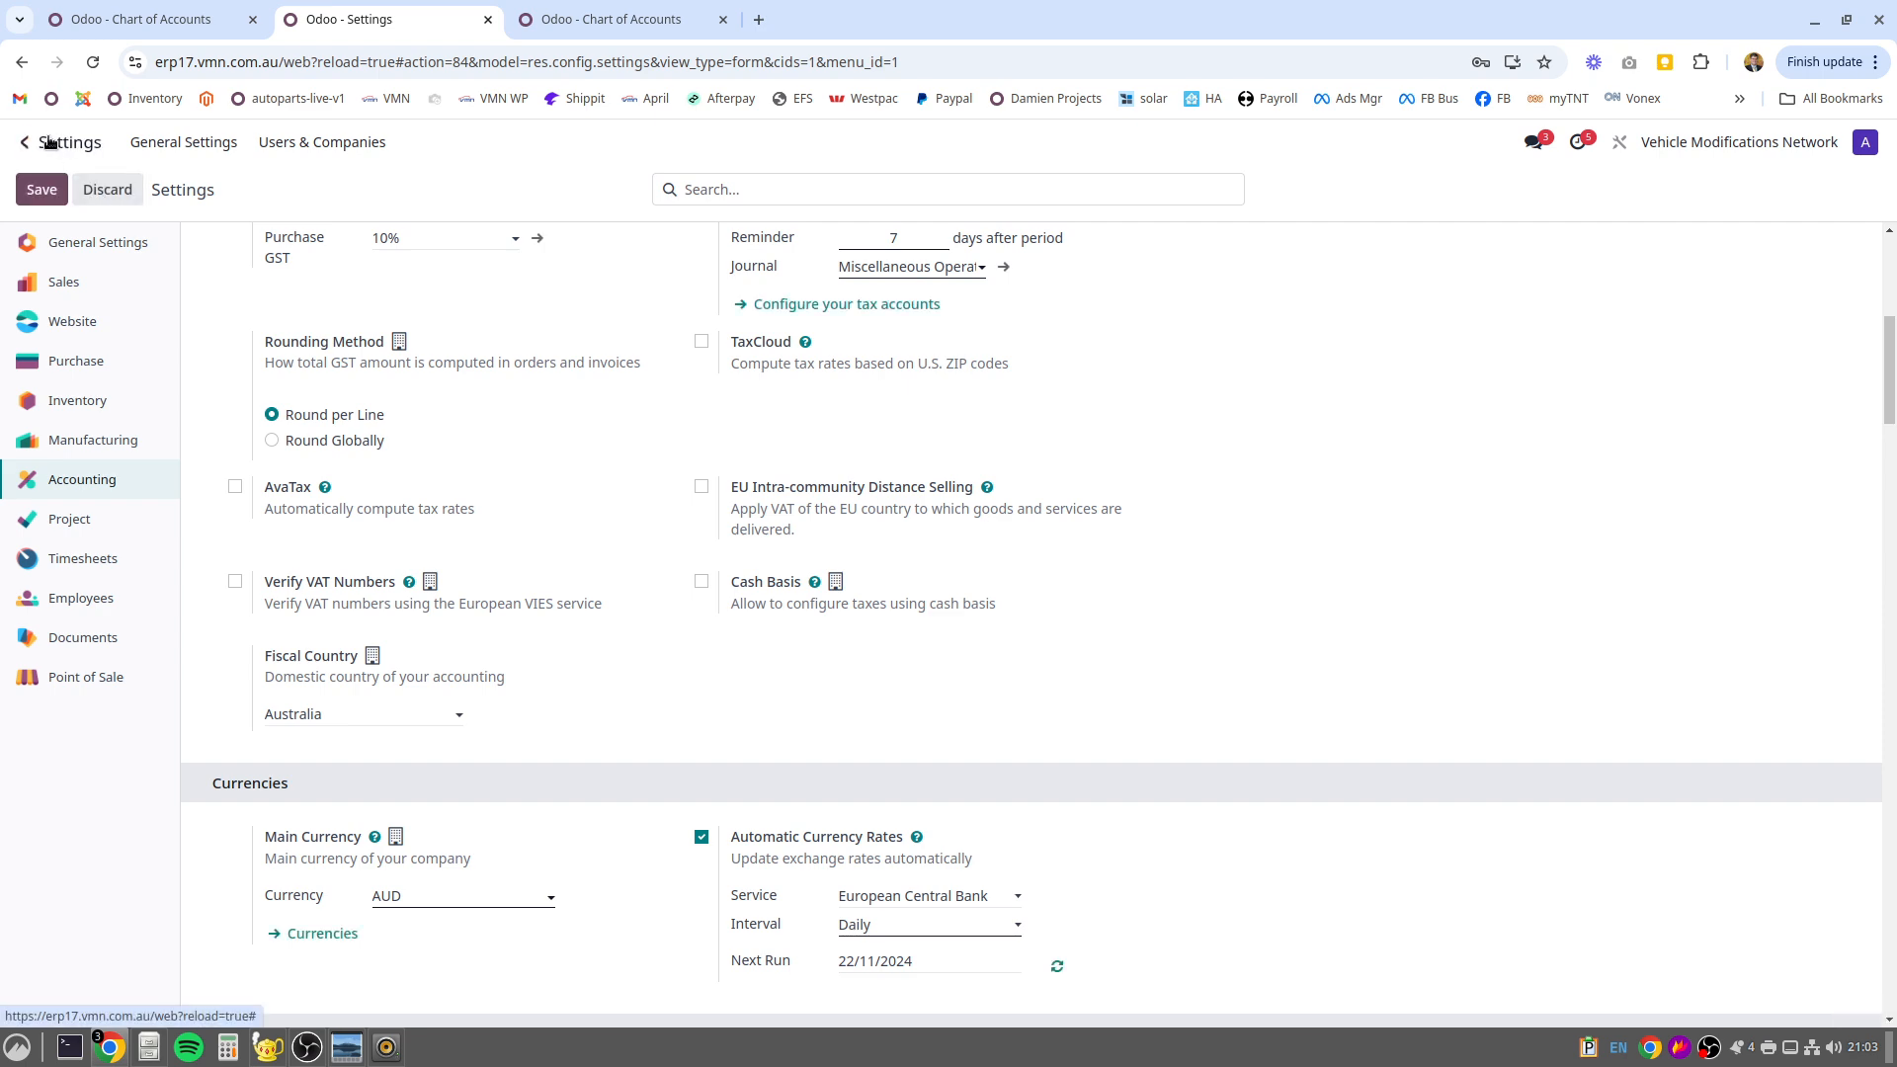
Go from the settings to the Accounting app and open its Chart of Accounts
click(30, 143)
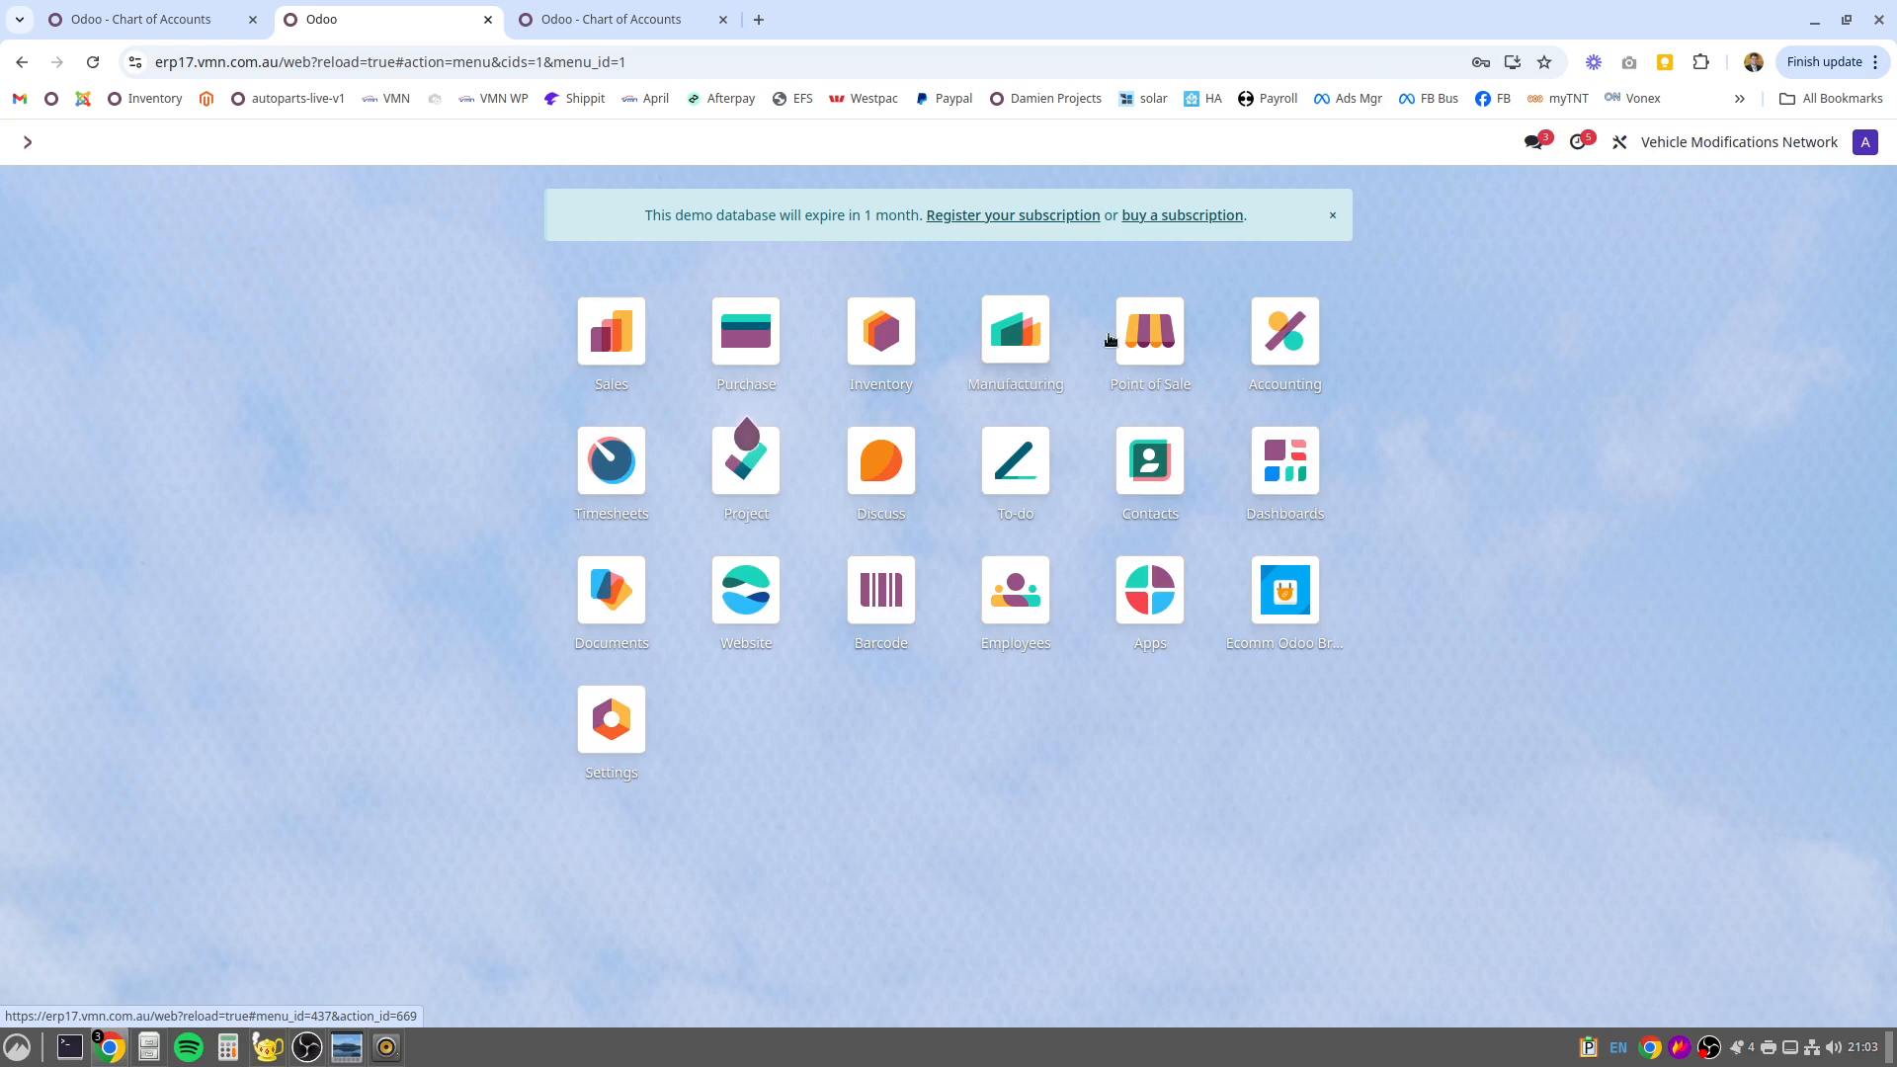
click(1289, 332)
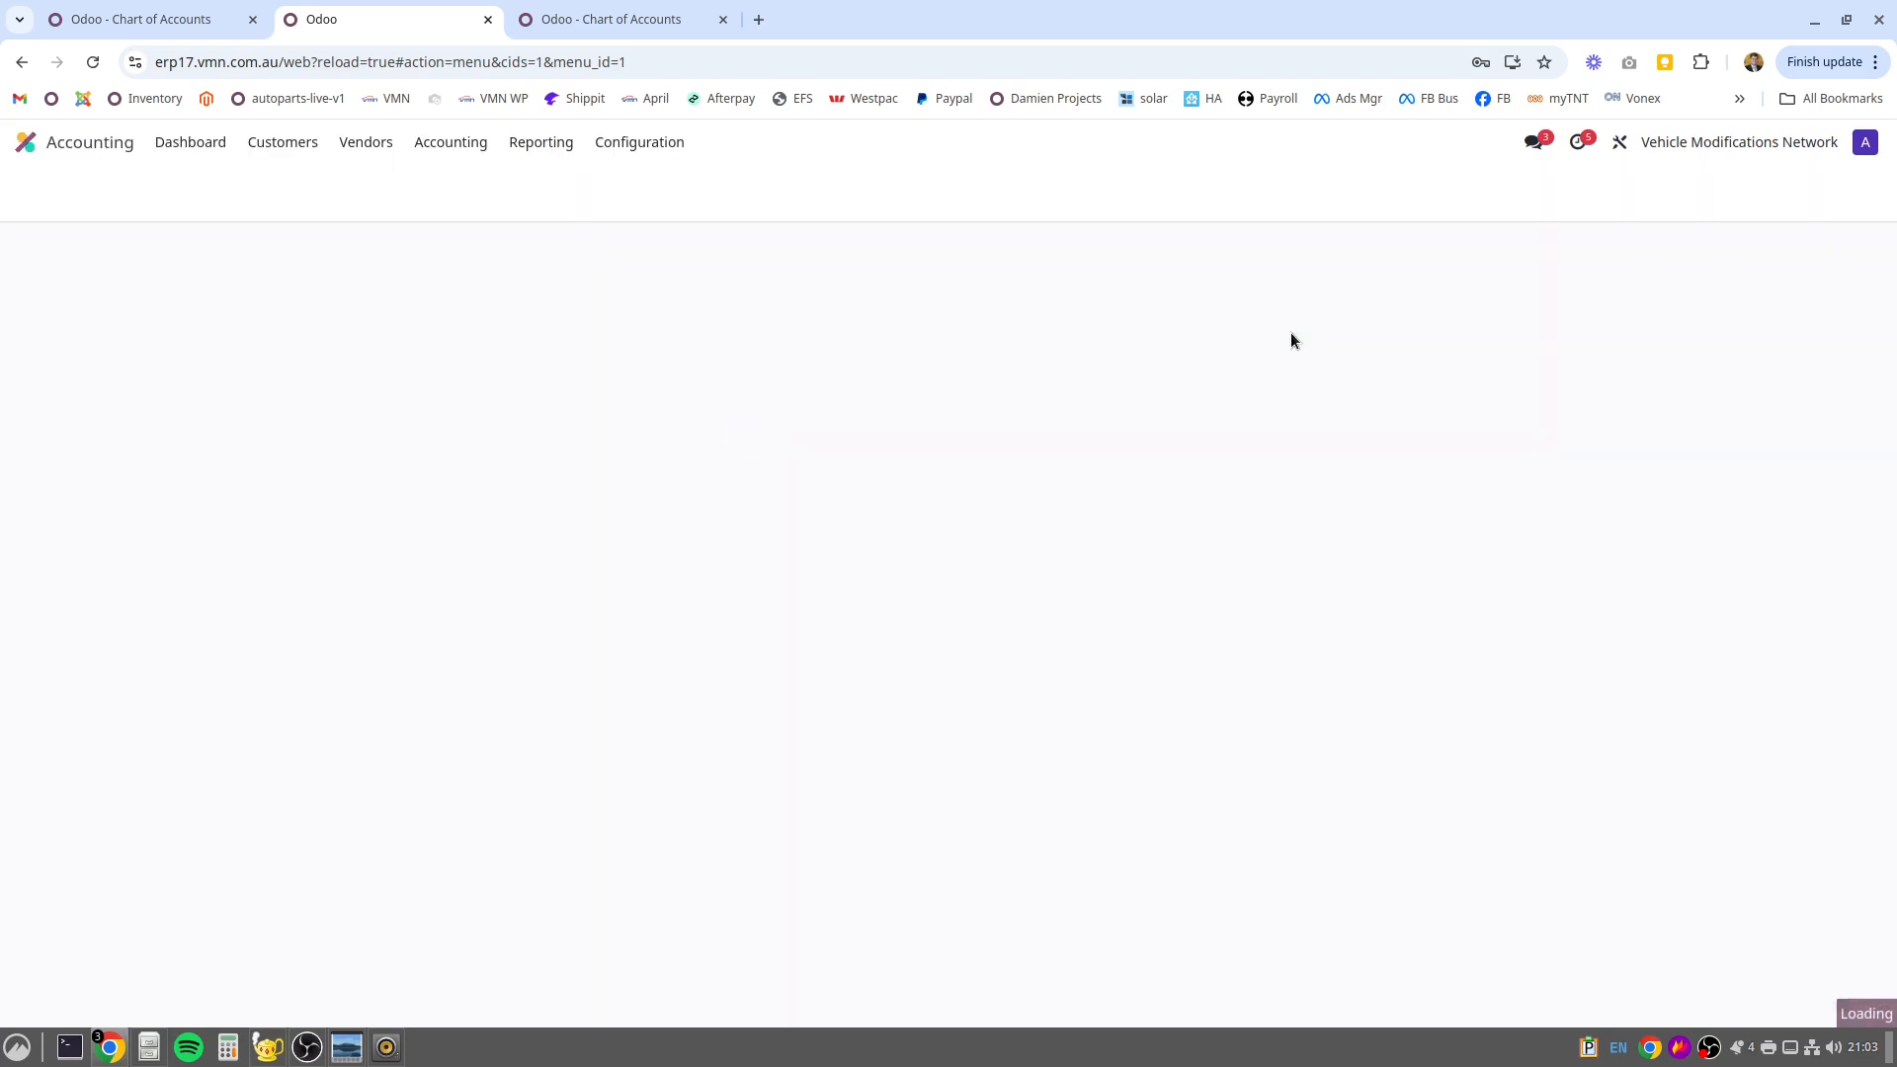
click(607, 142)
click(540, 142)
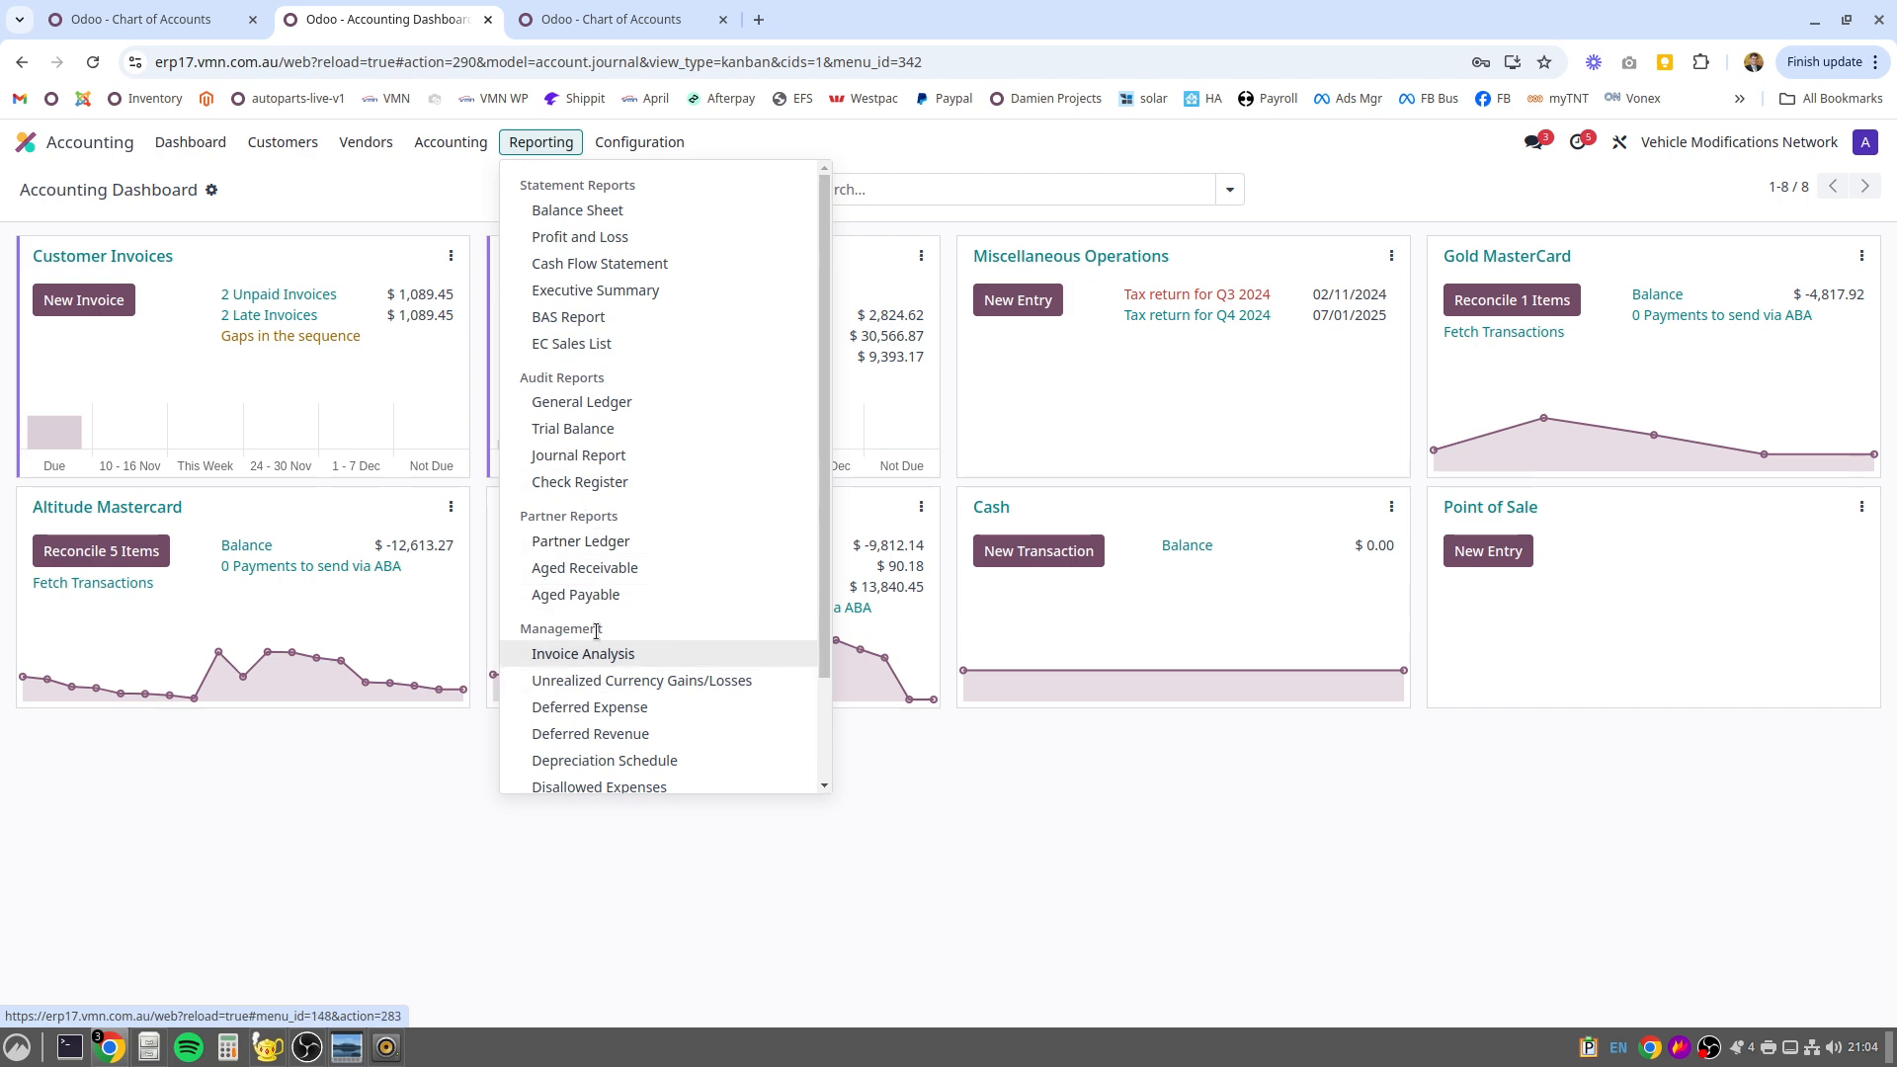
scroll(598, 632, down, 3)
scroll(599, 633, up, 3)
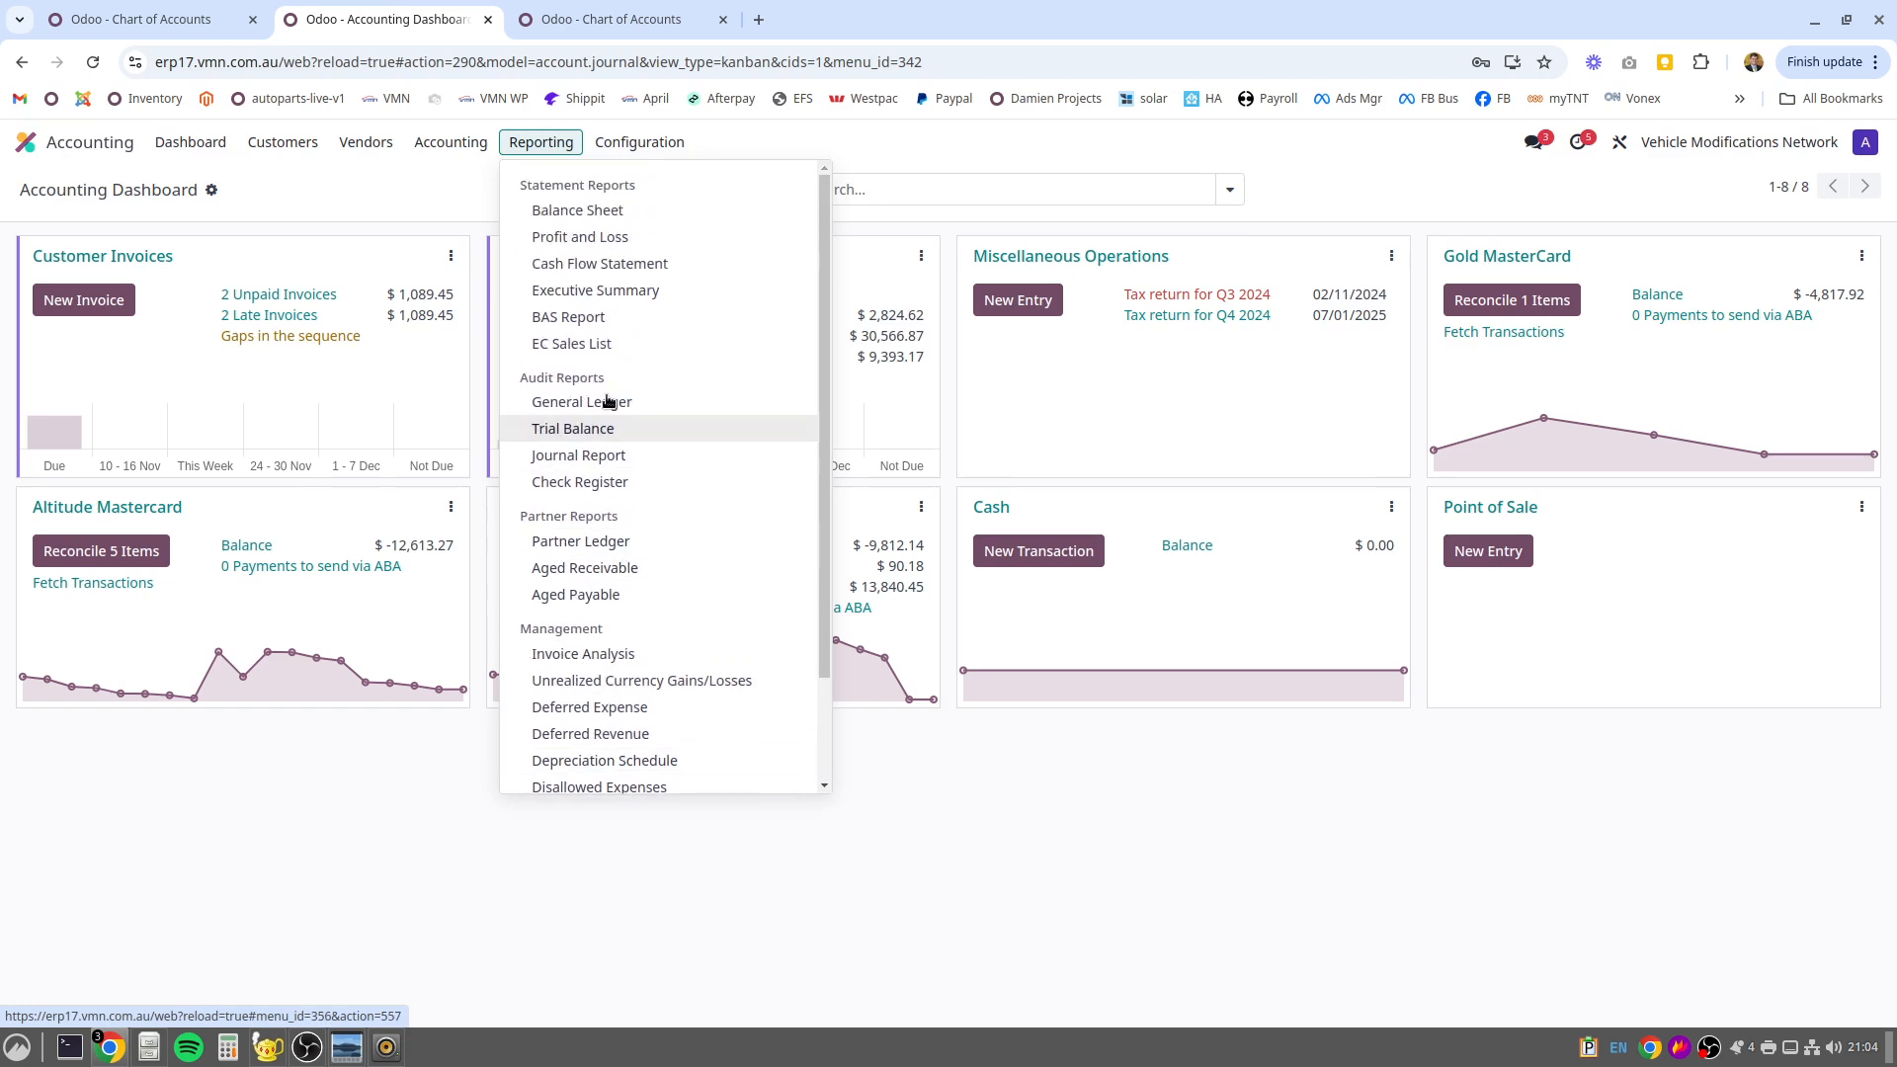
mouse_move(639, 143)
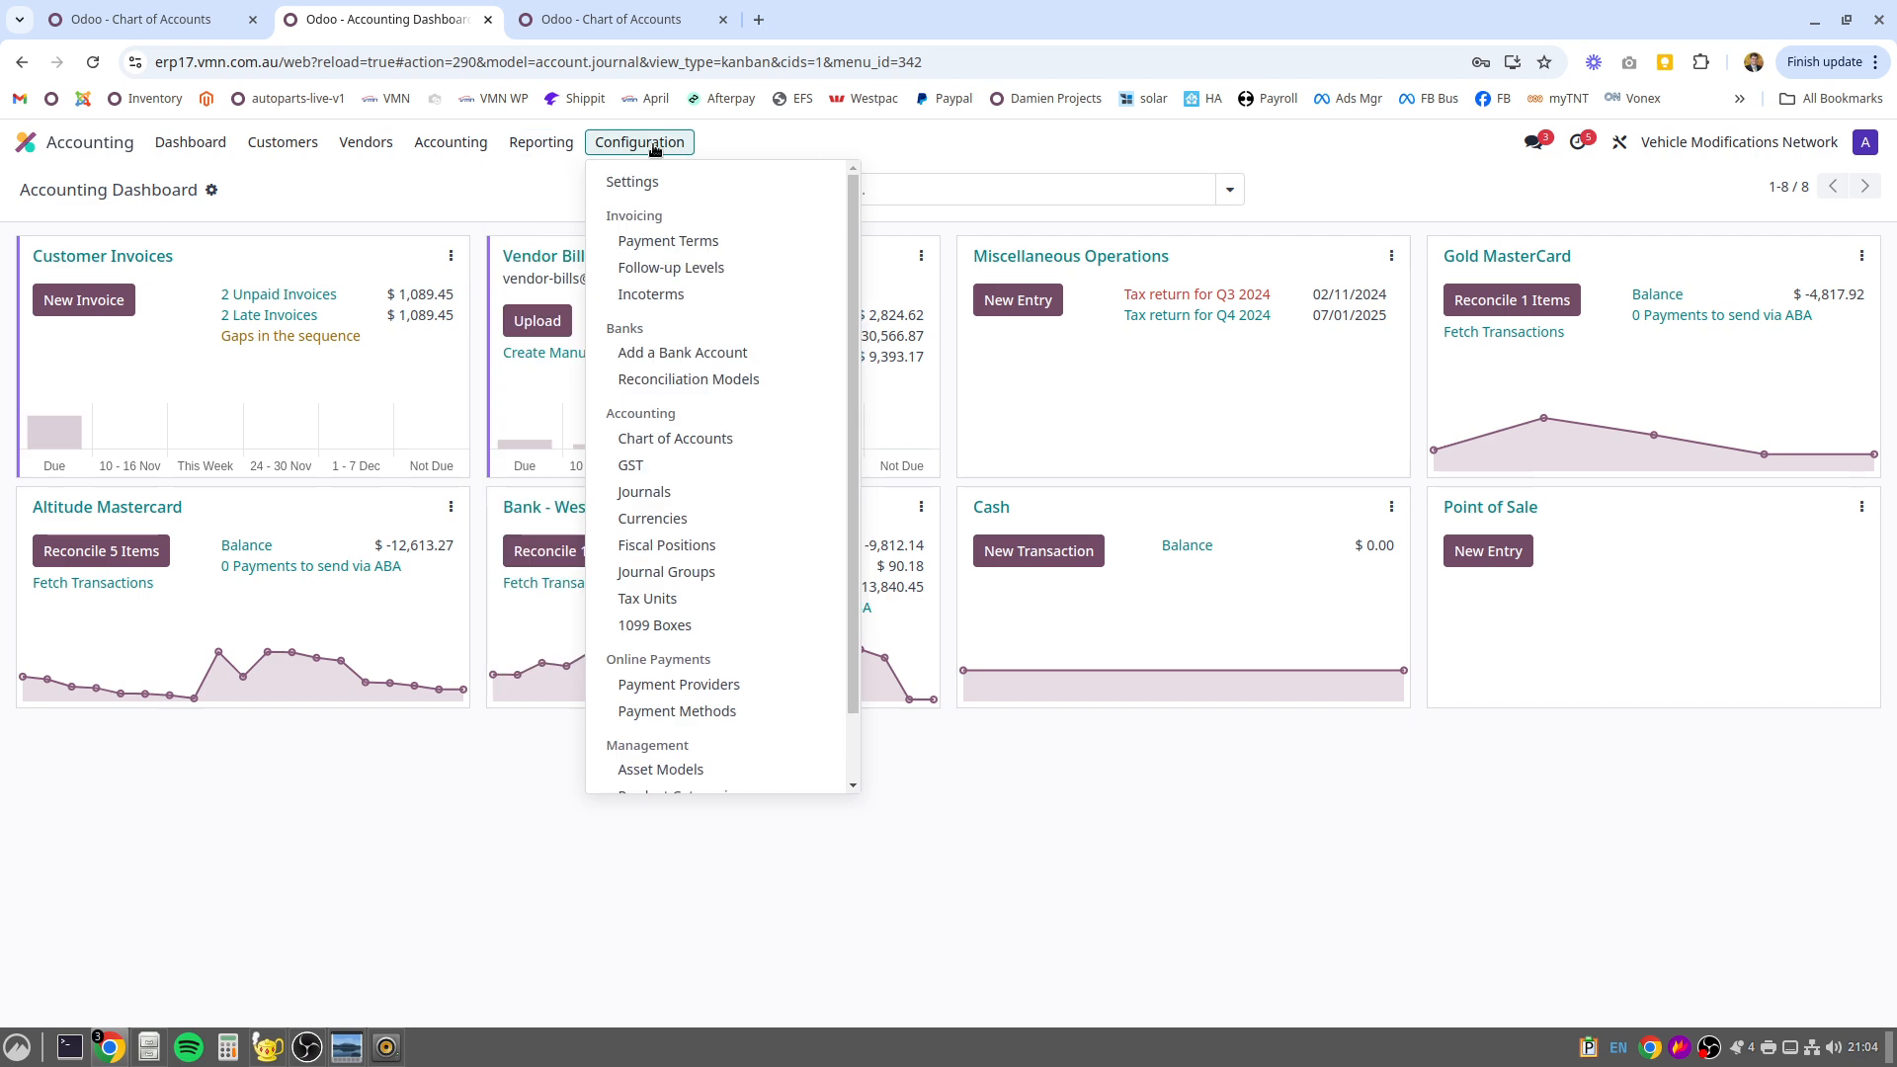
click(648, 443)
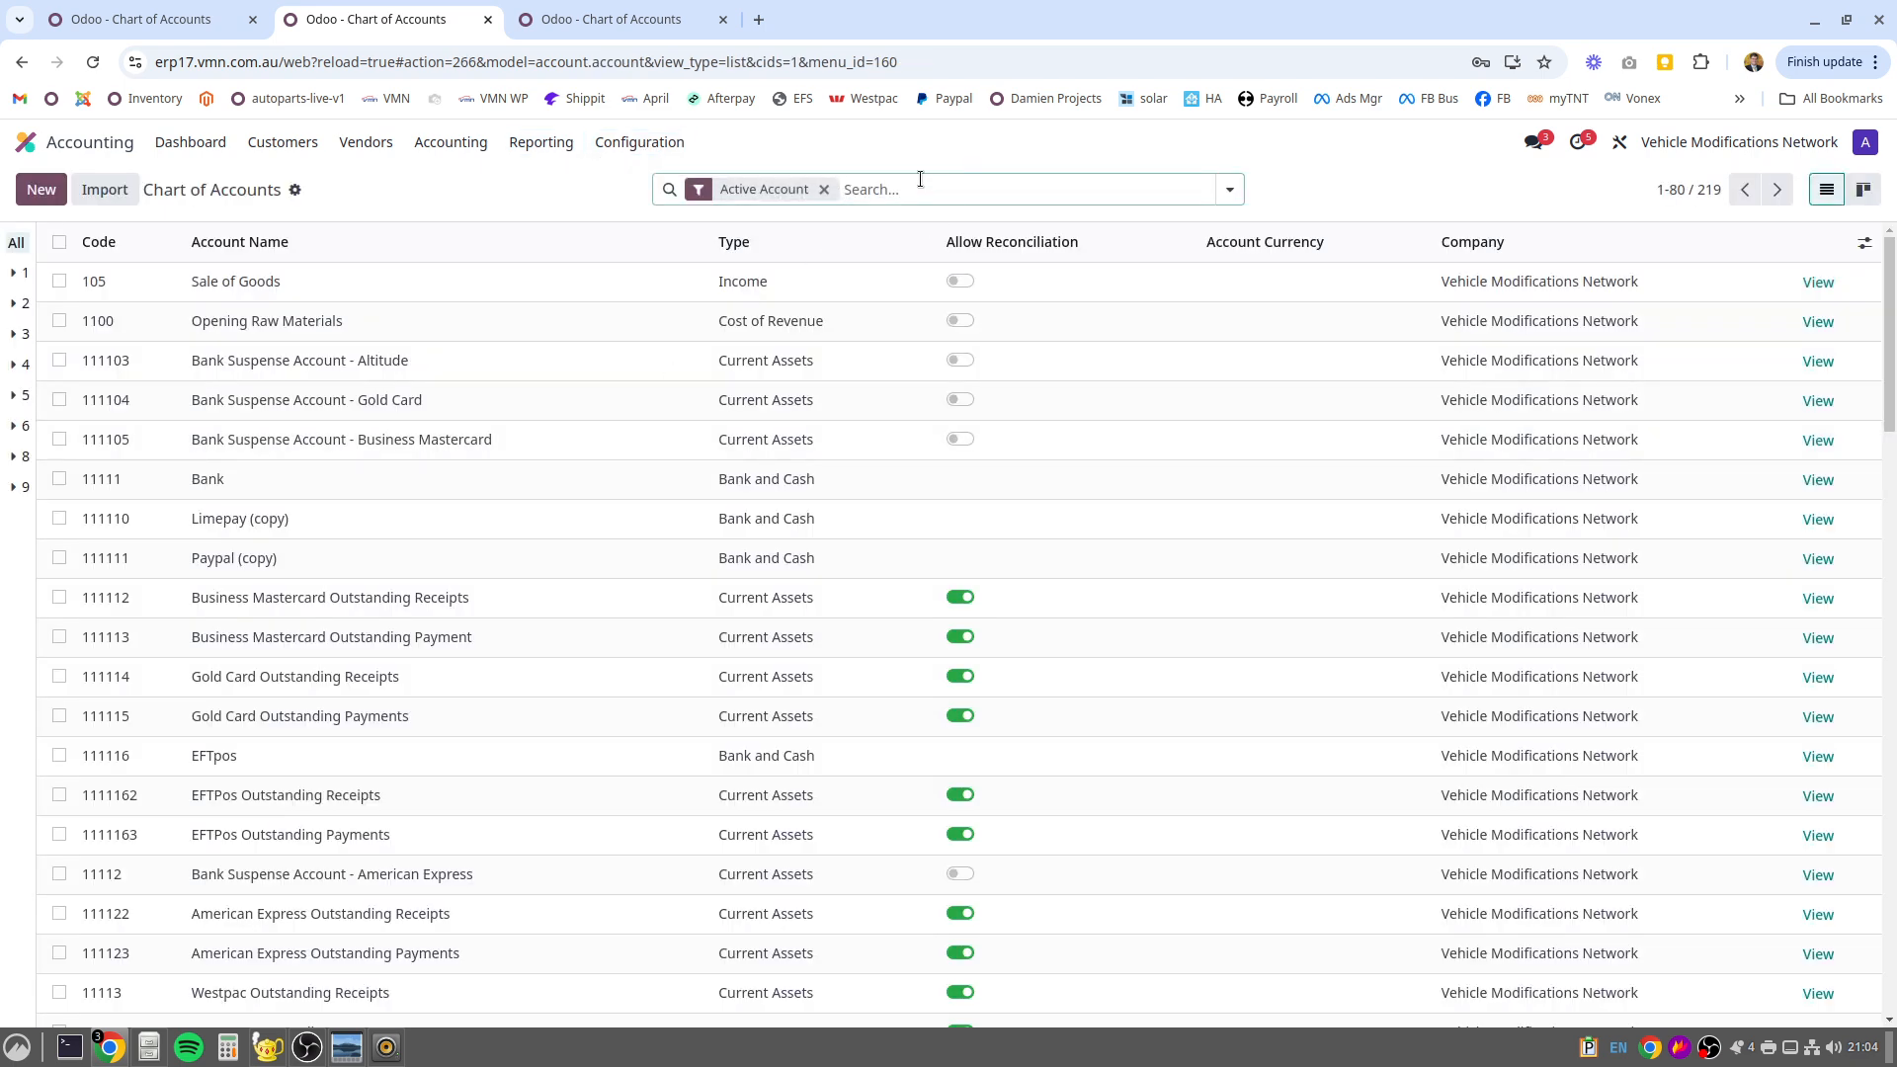
Search the Chart of Accounts for accounts matching gst
text(gs)
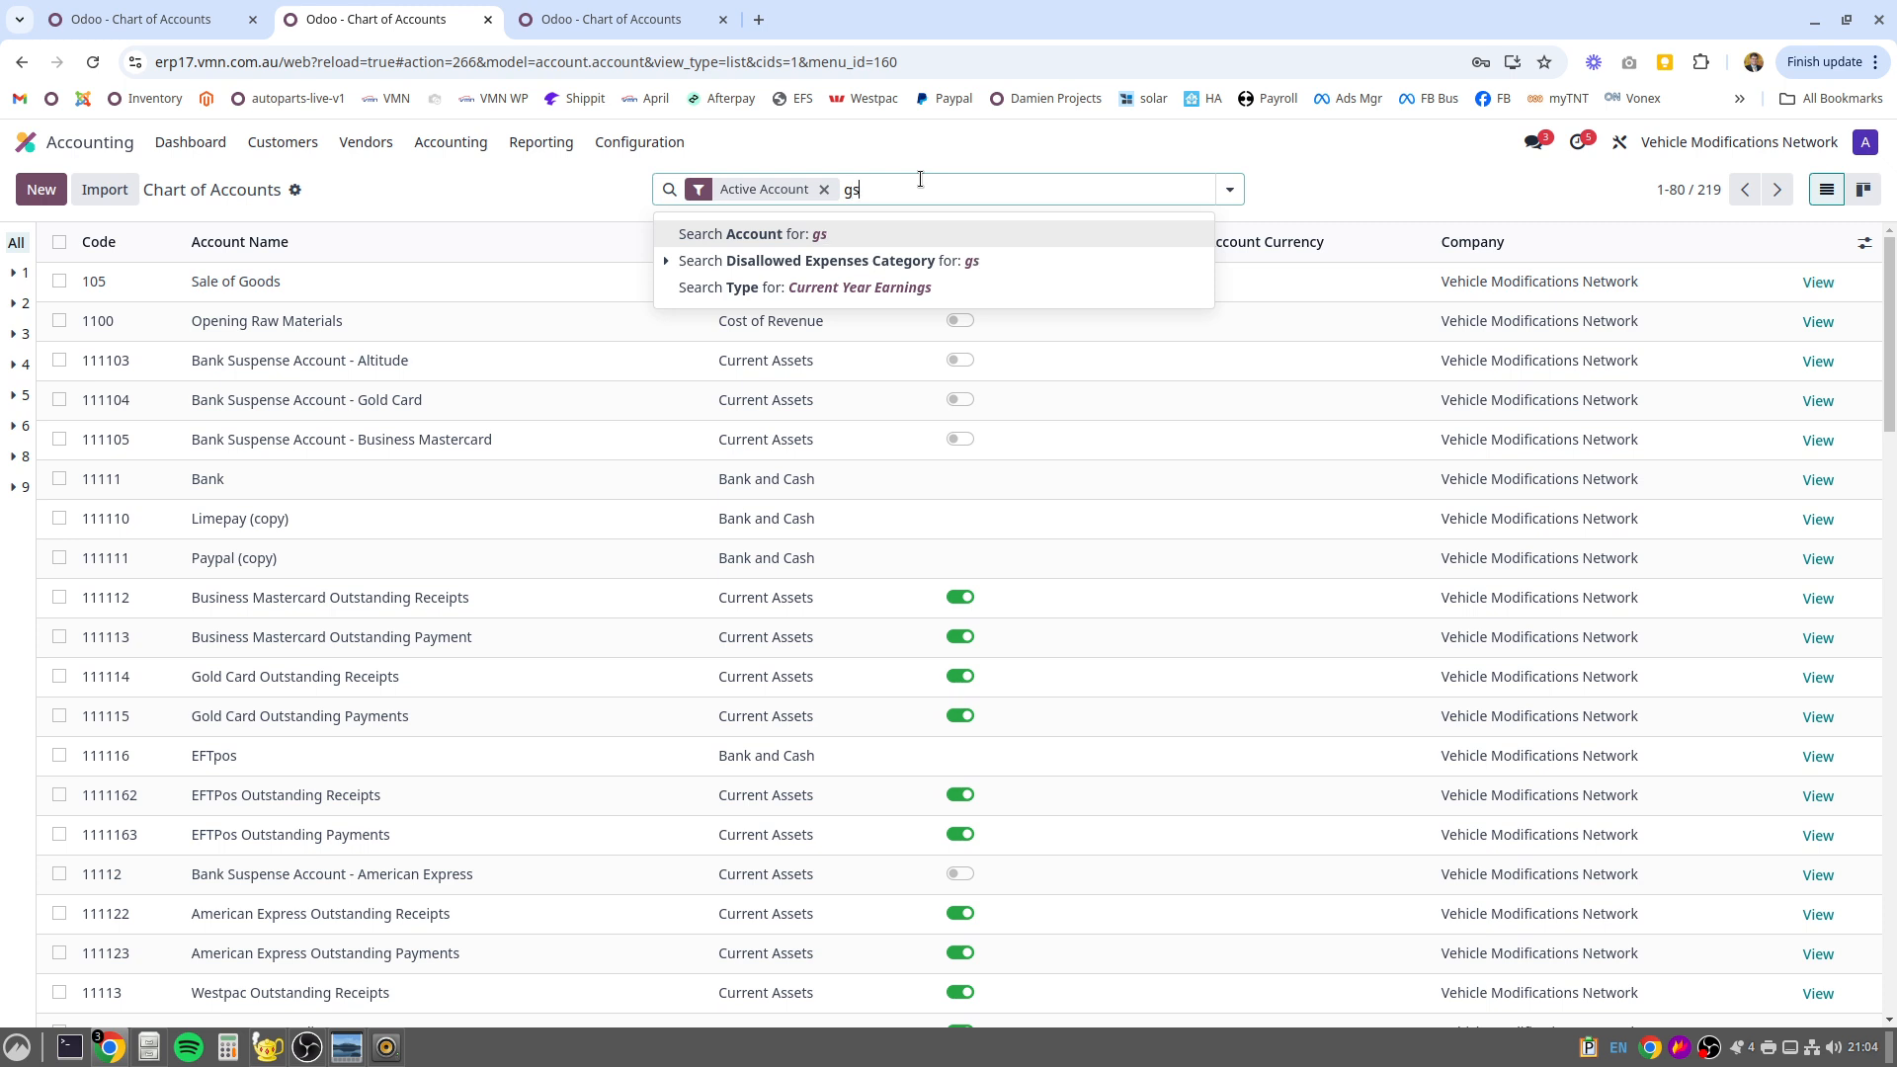
text(t)
key(Return)
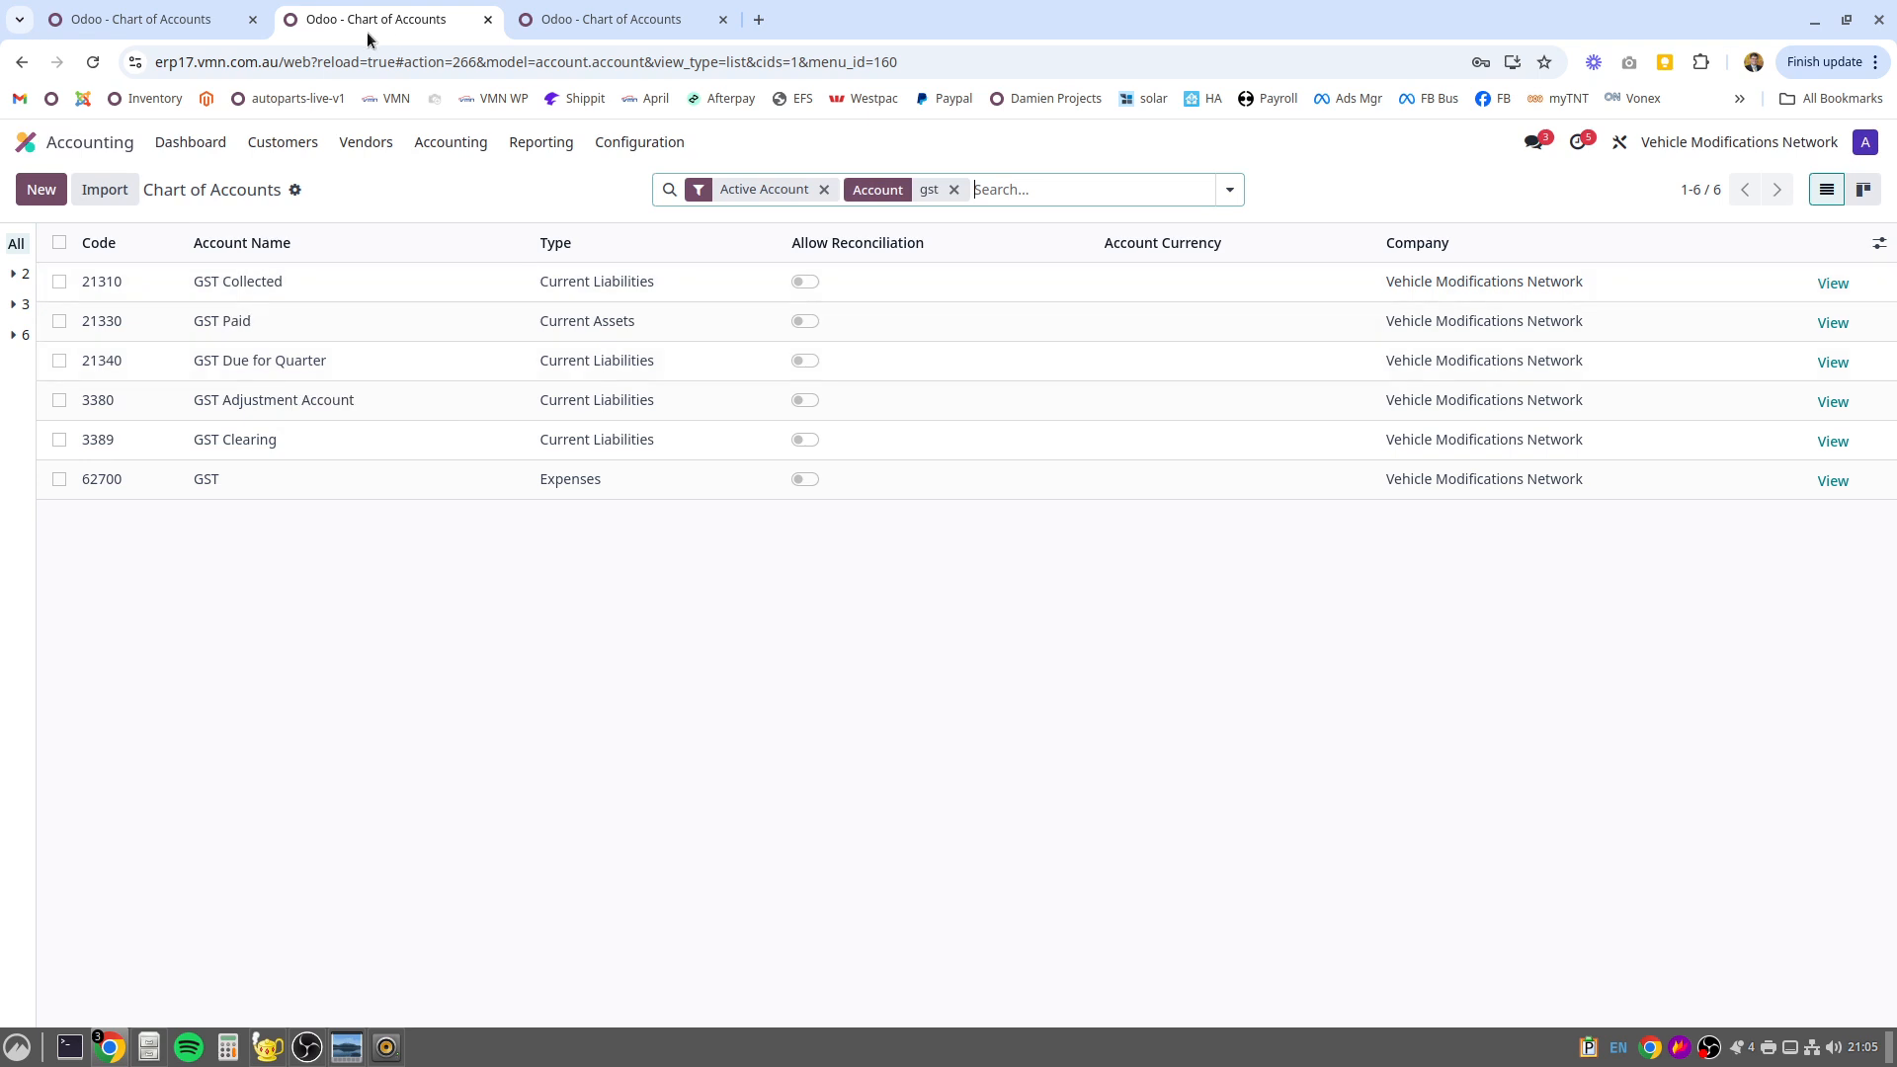
Switch to the Peninsula Safety Supplies chart of accounts and mark the GST Cash Collected Transition and GST Cash Paid Transition accounts
click(569, 21)
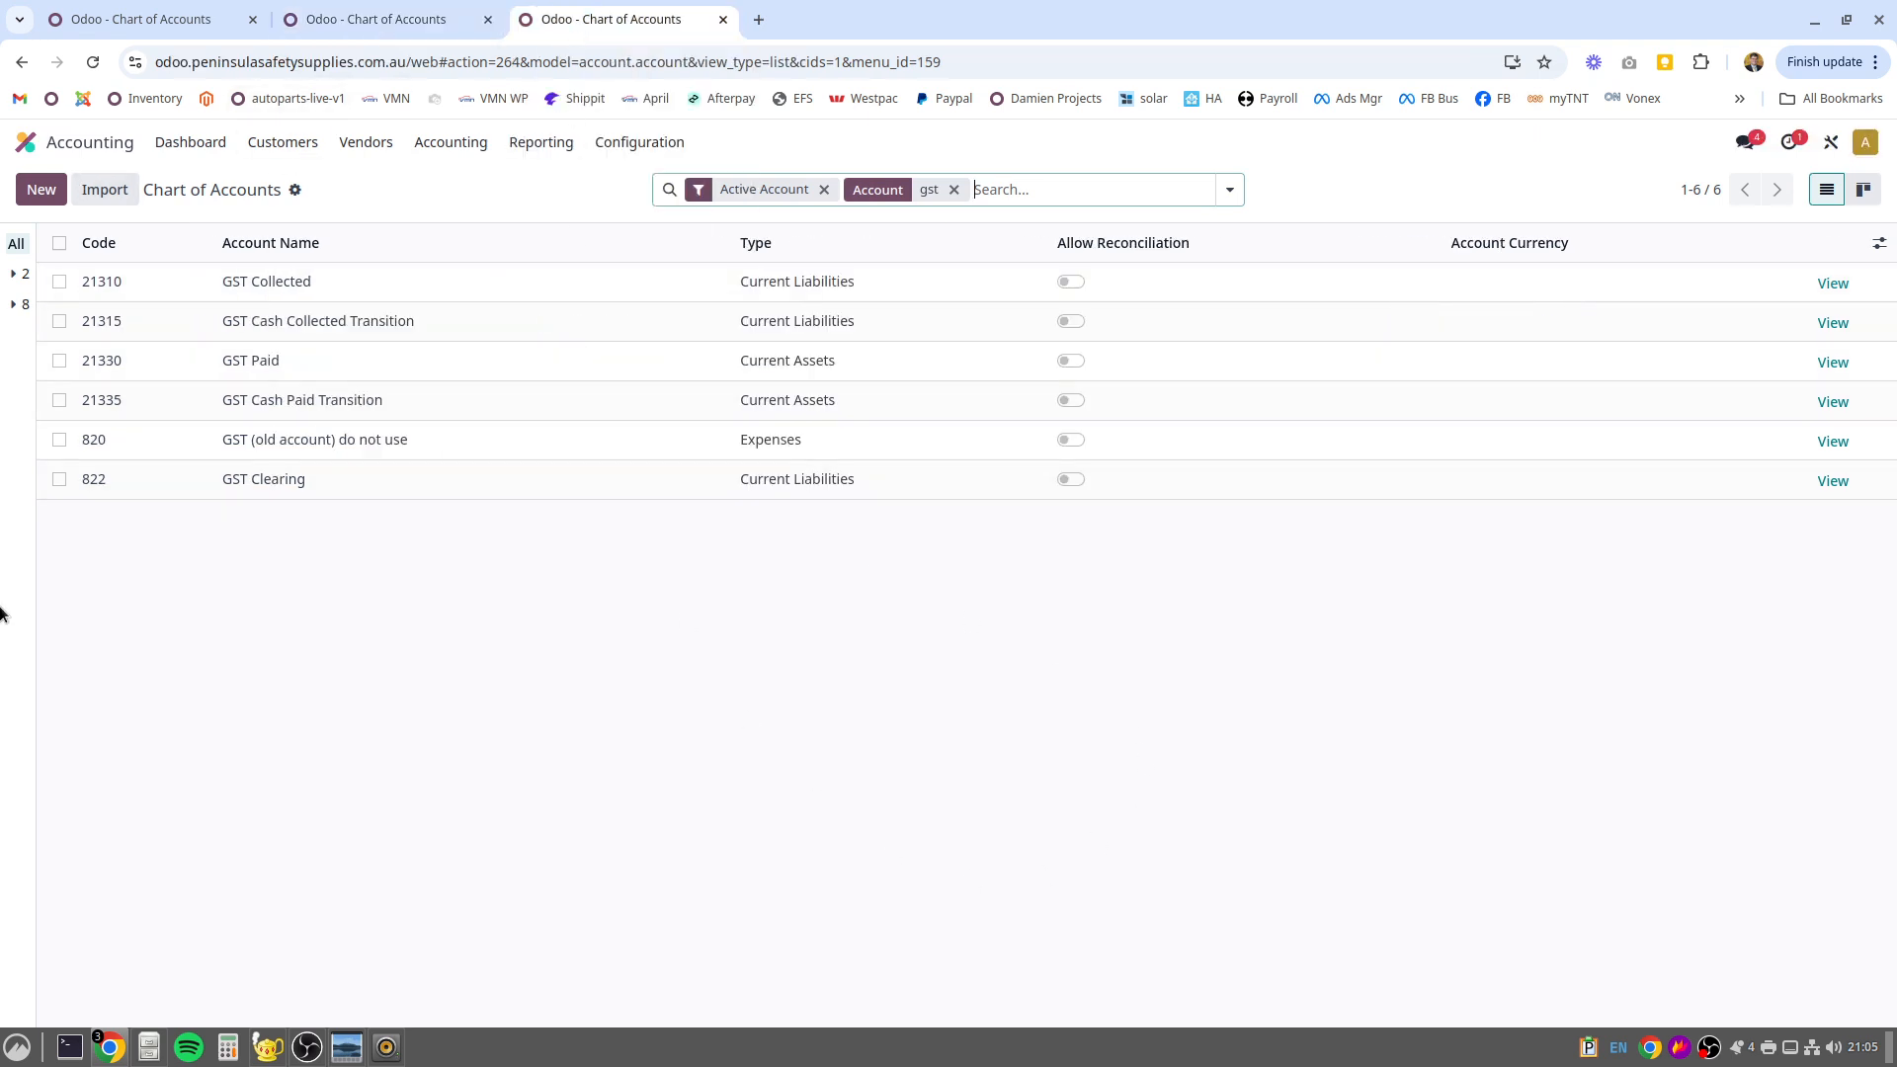
click(58, 320)
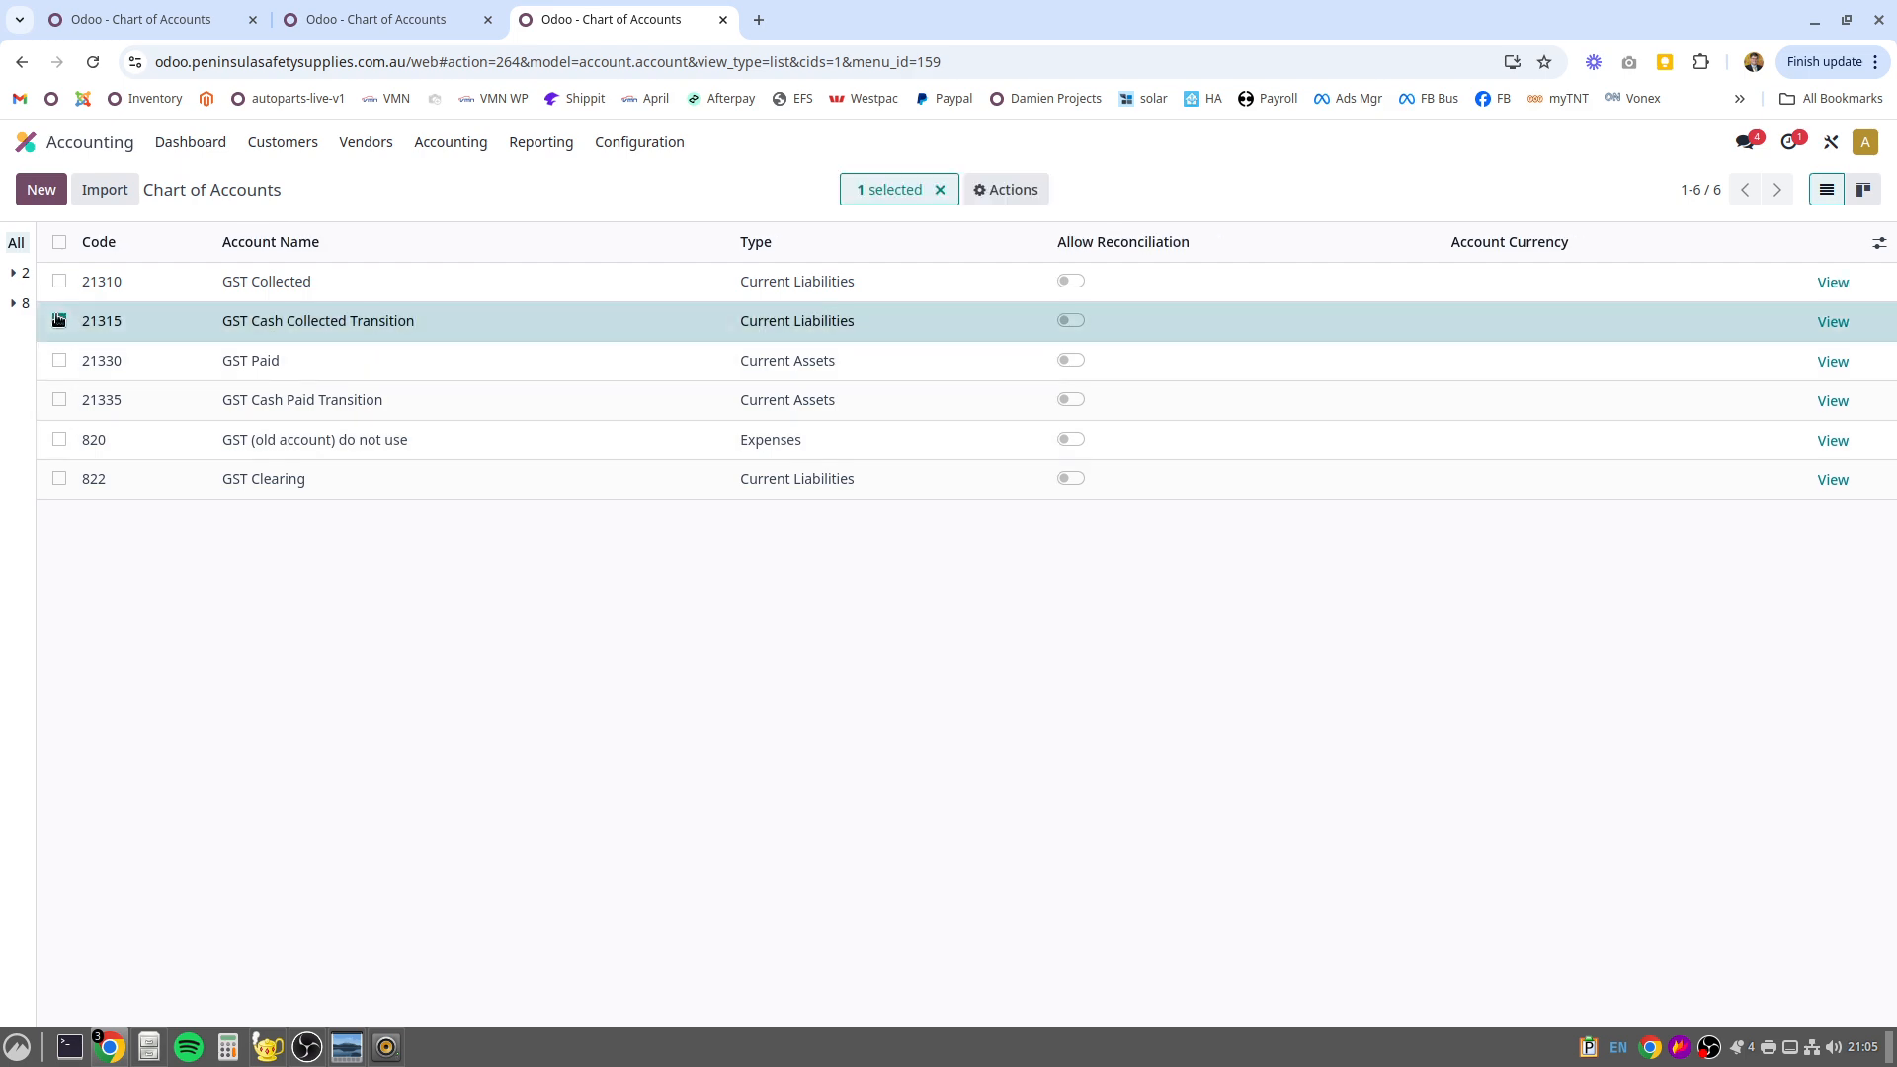
click(59, 403)
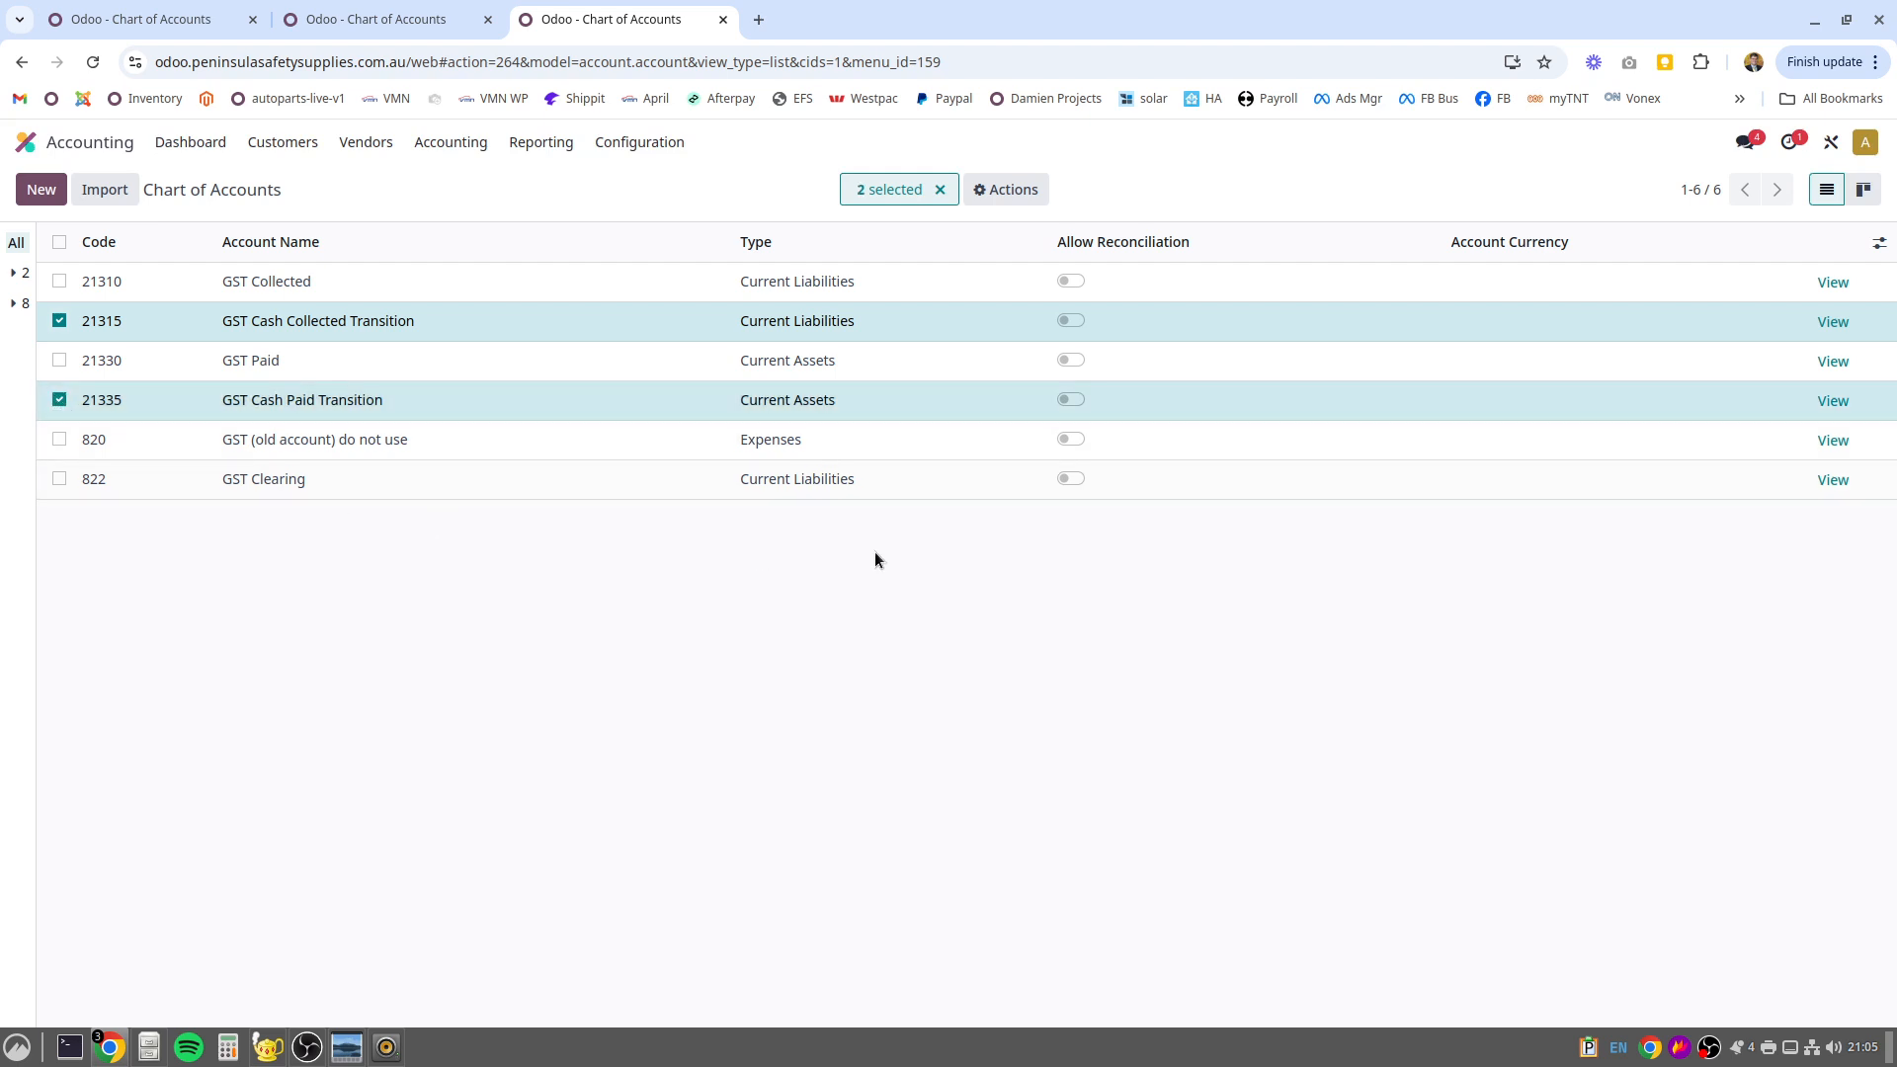
click(61, 280)
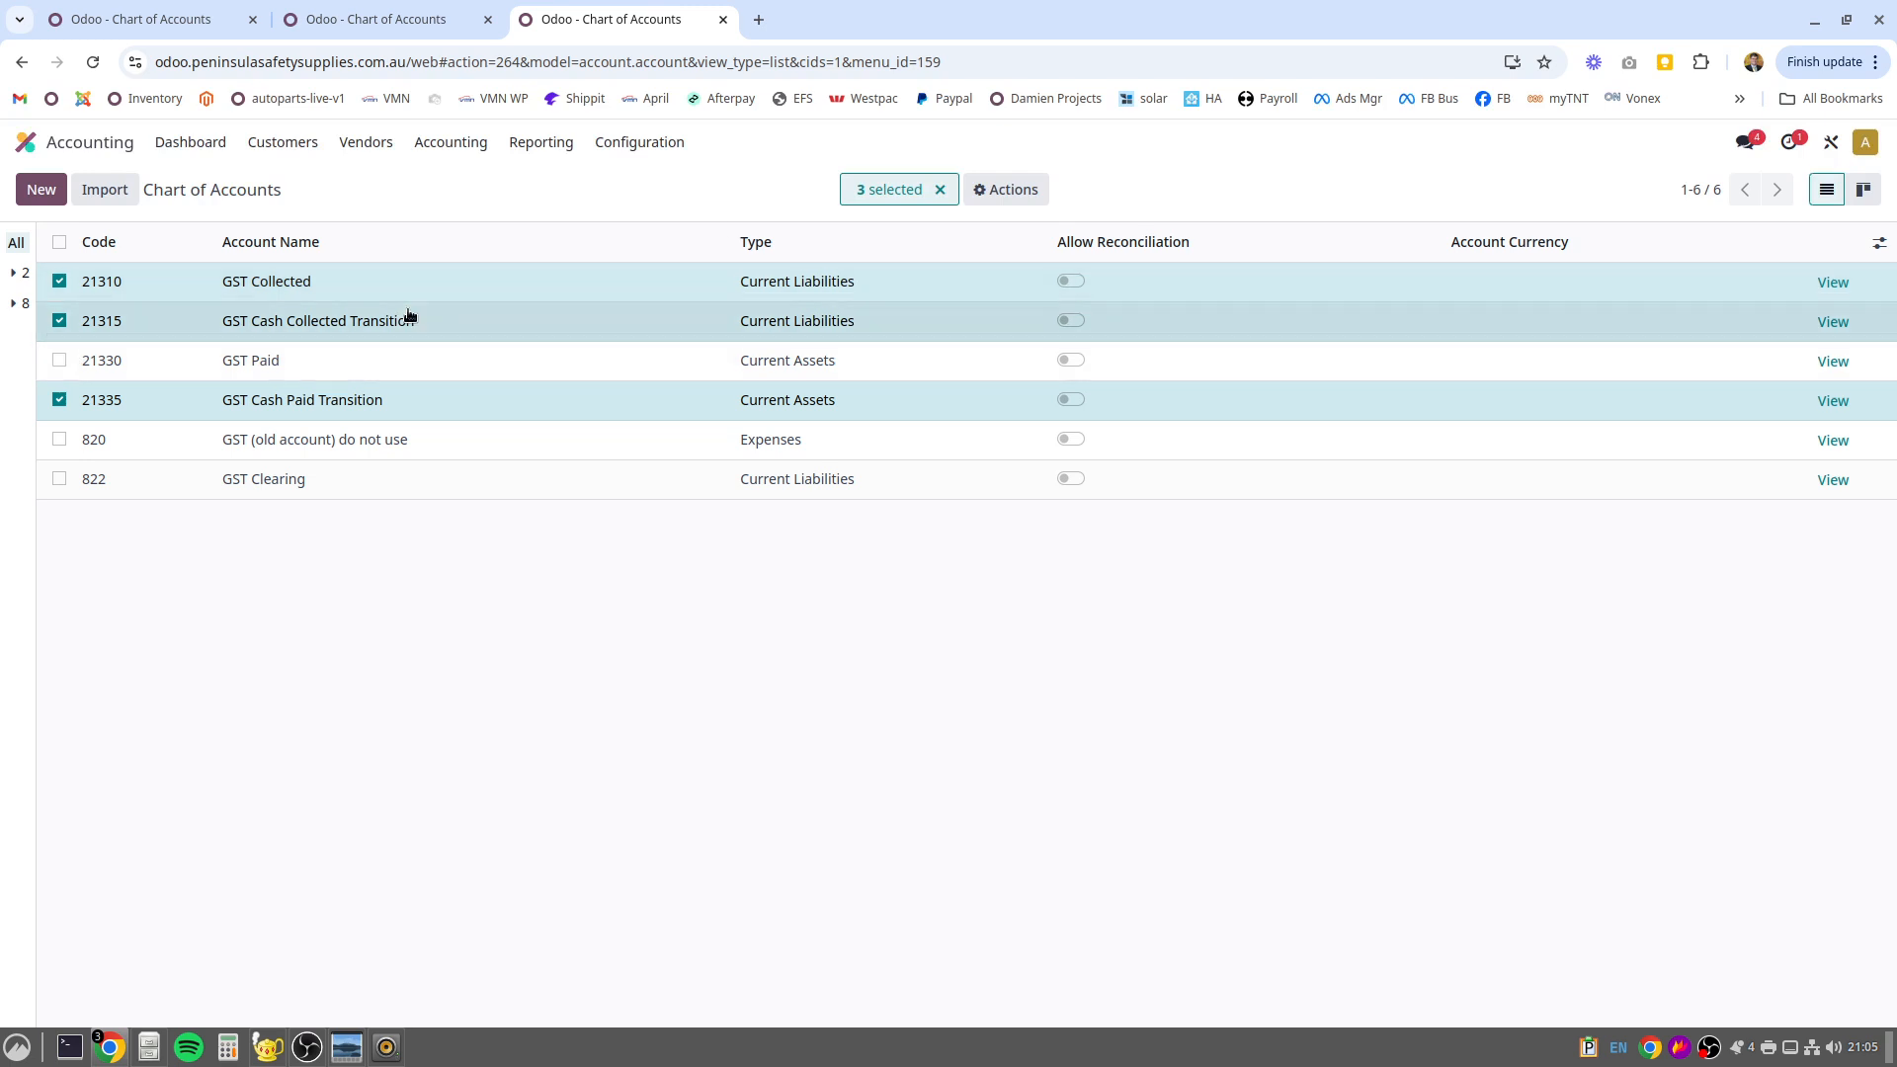
click(60, 281)
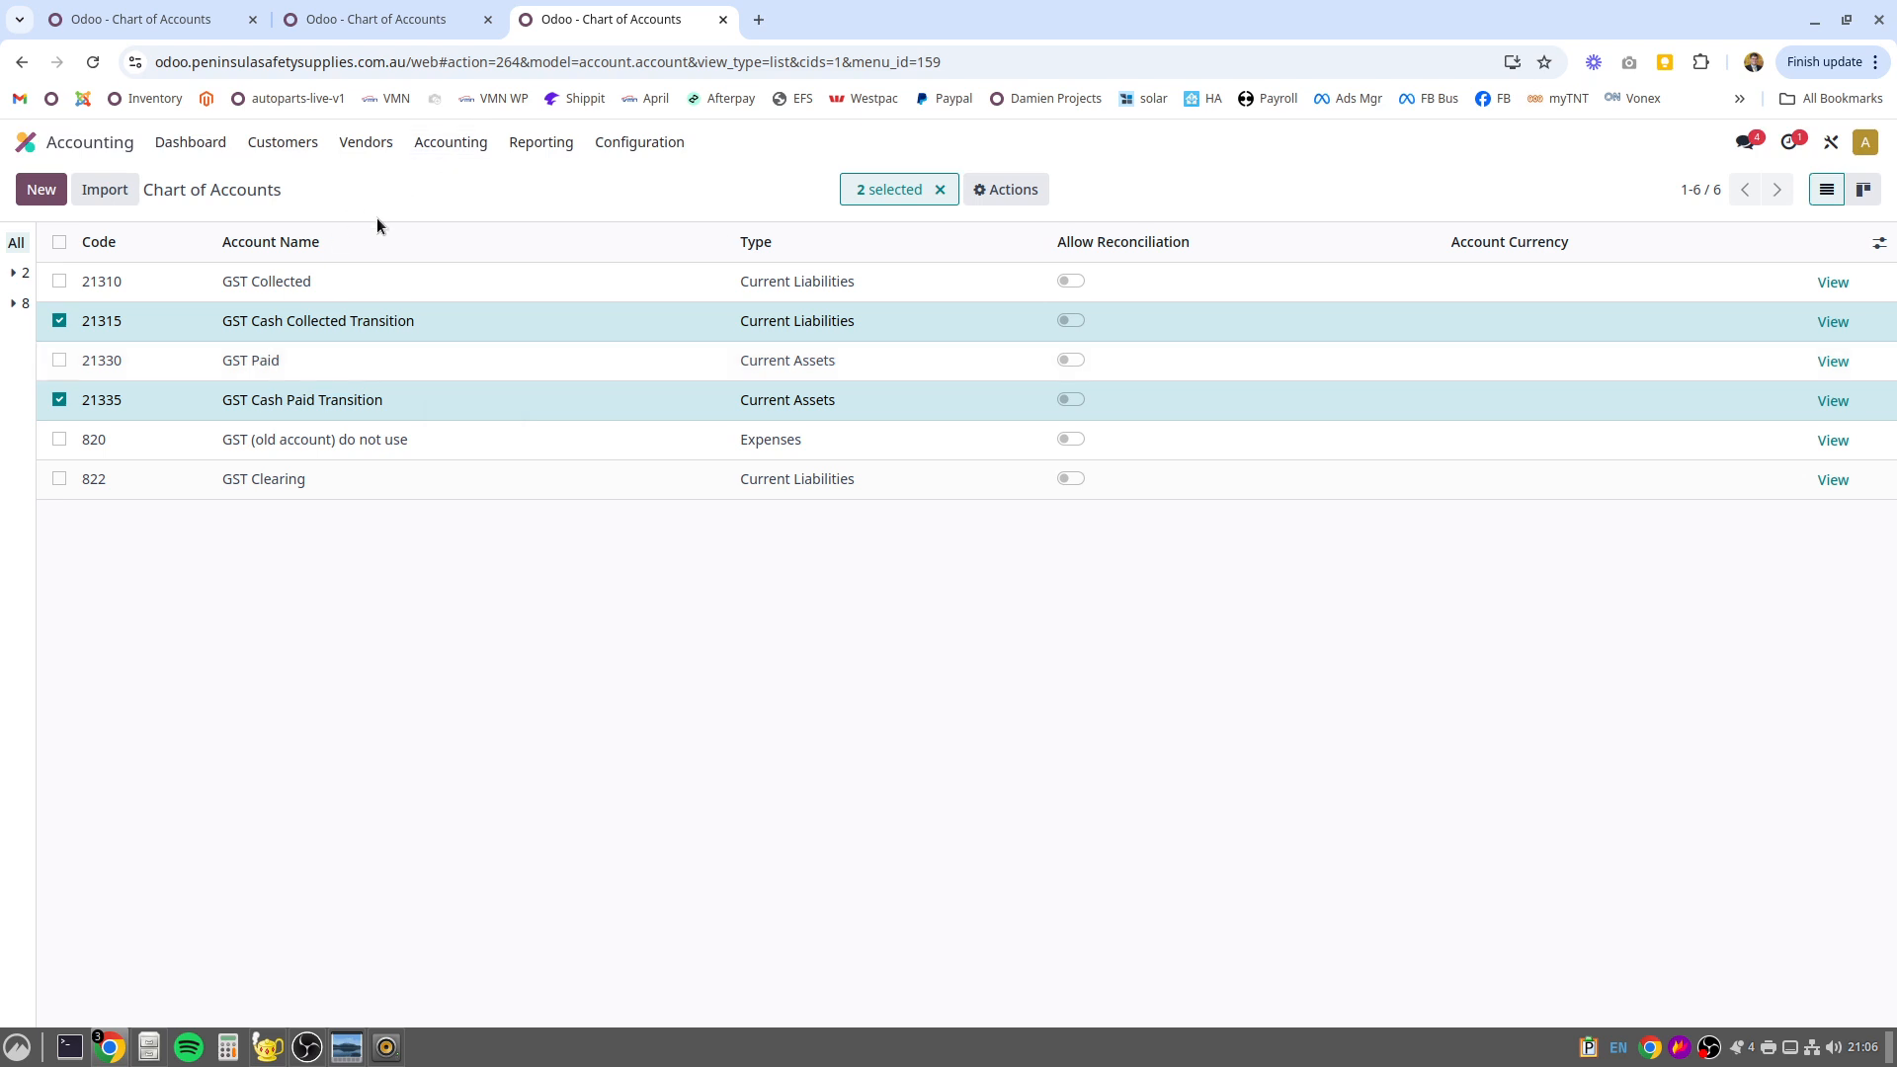
Open the GST tax configuration list and search the tax names for tpar
click(638, 141)
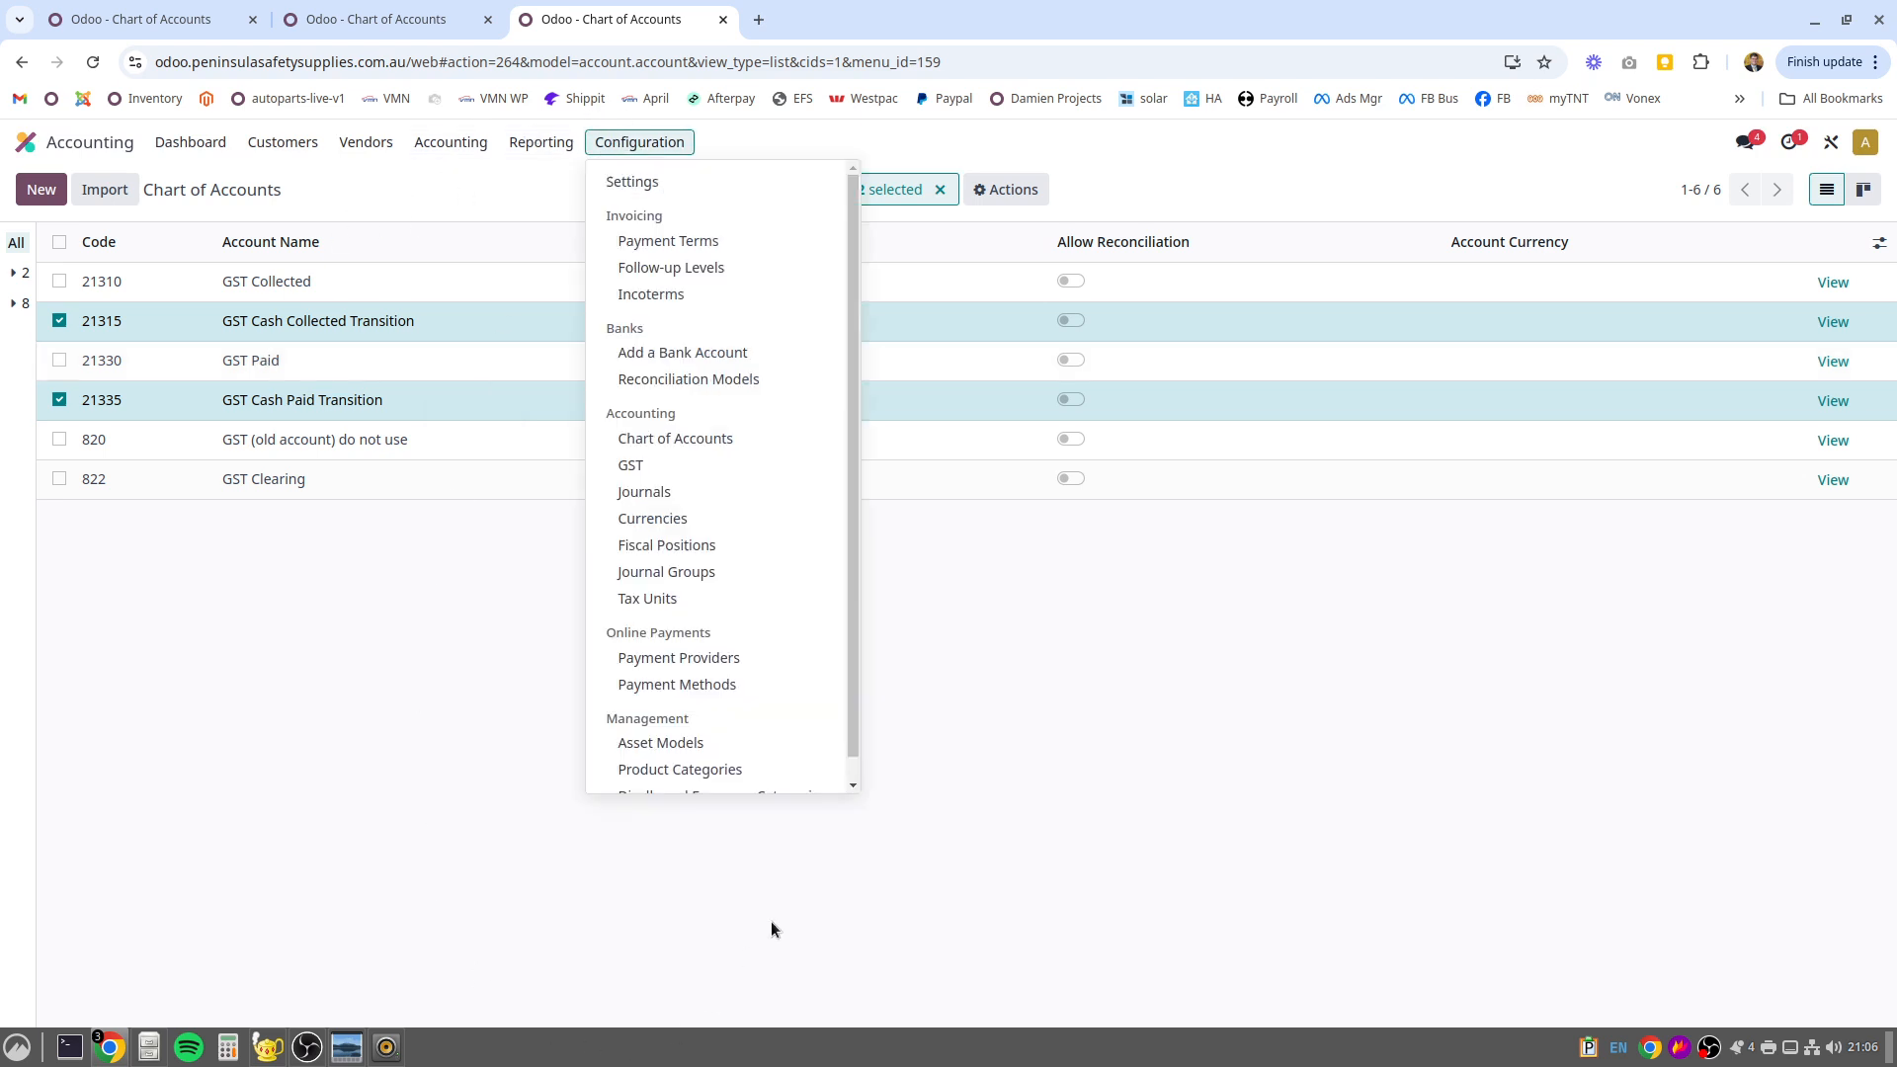
scroll(727, 571, down, 1)
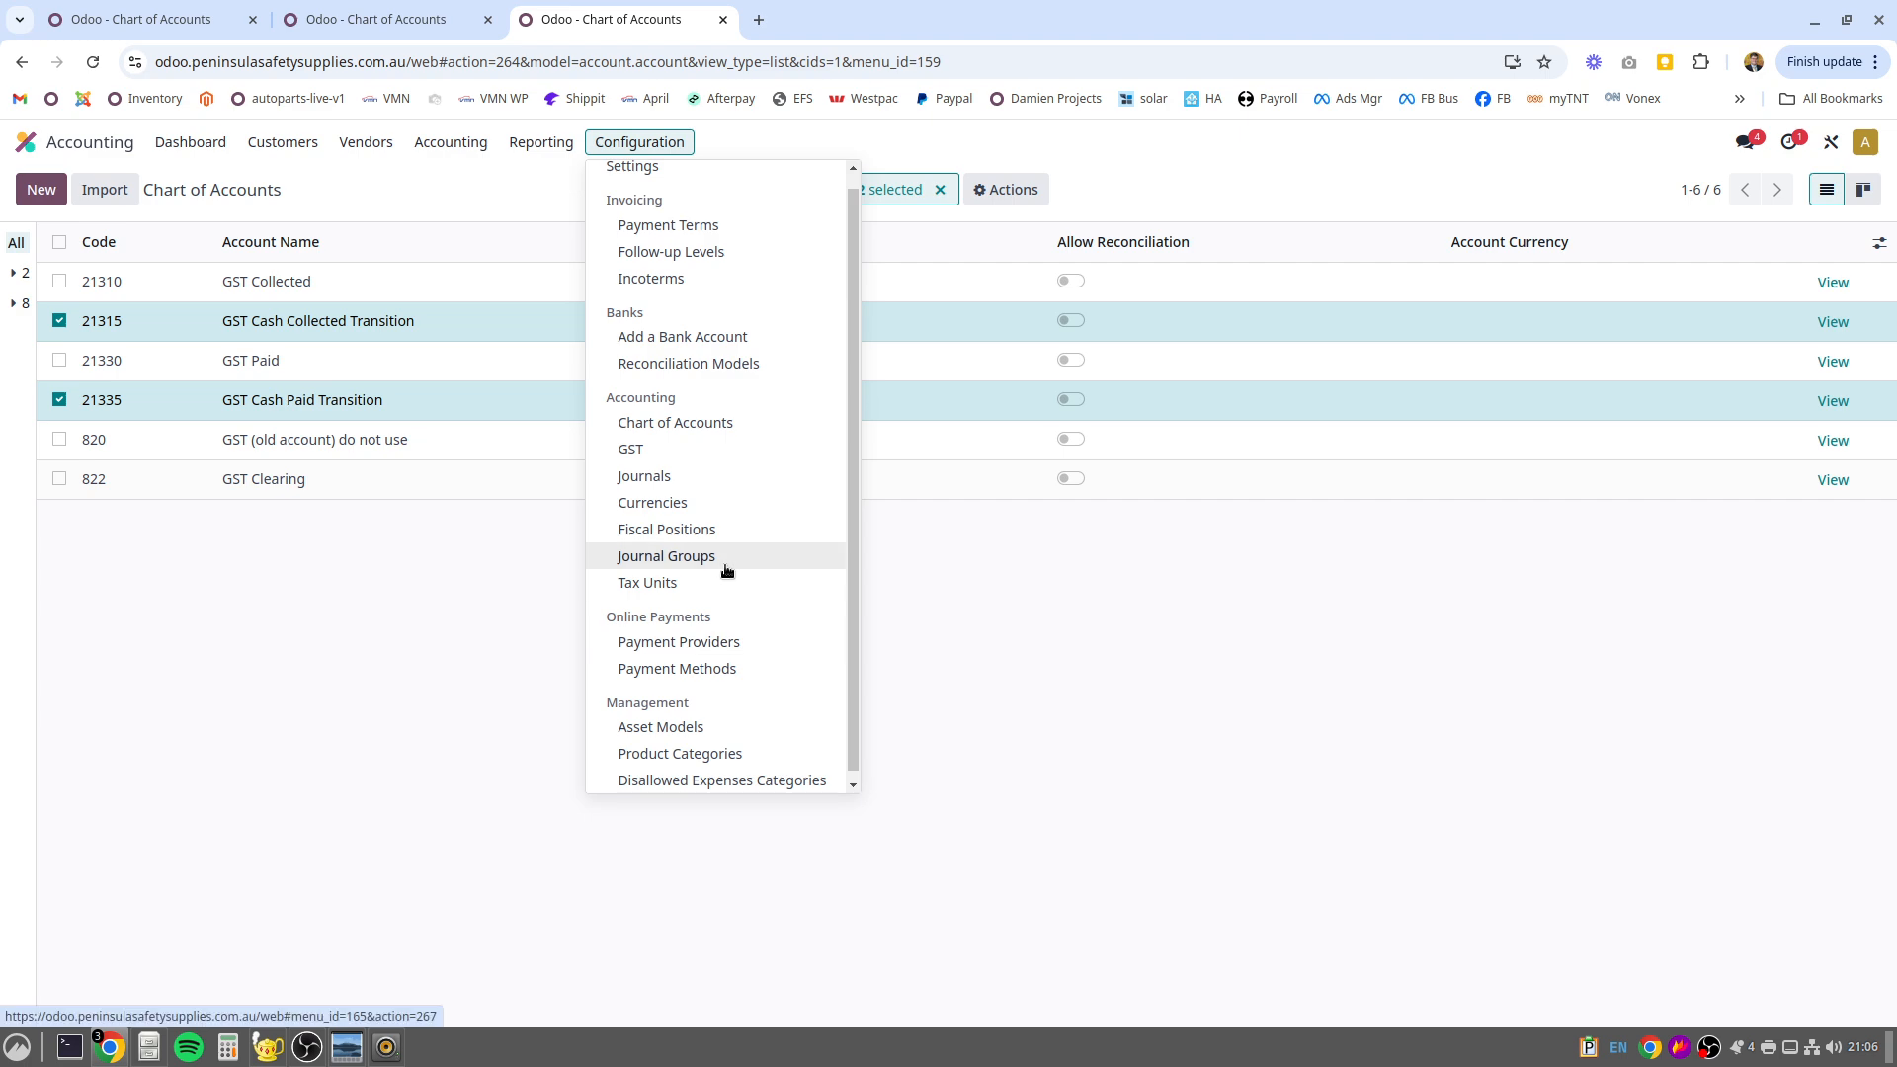
click(634, 451)
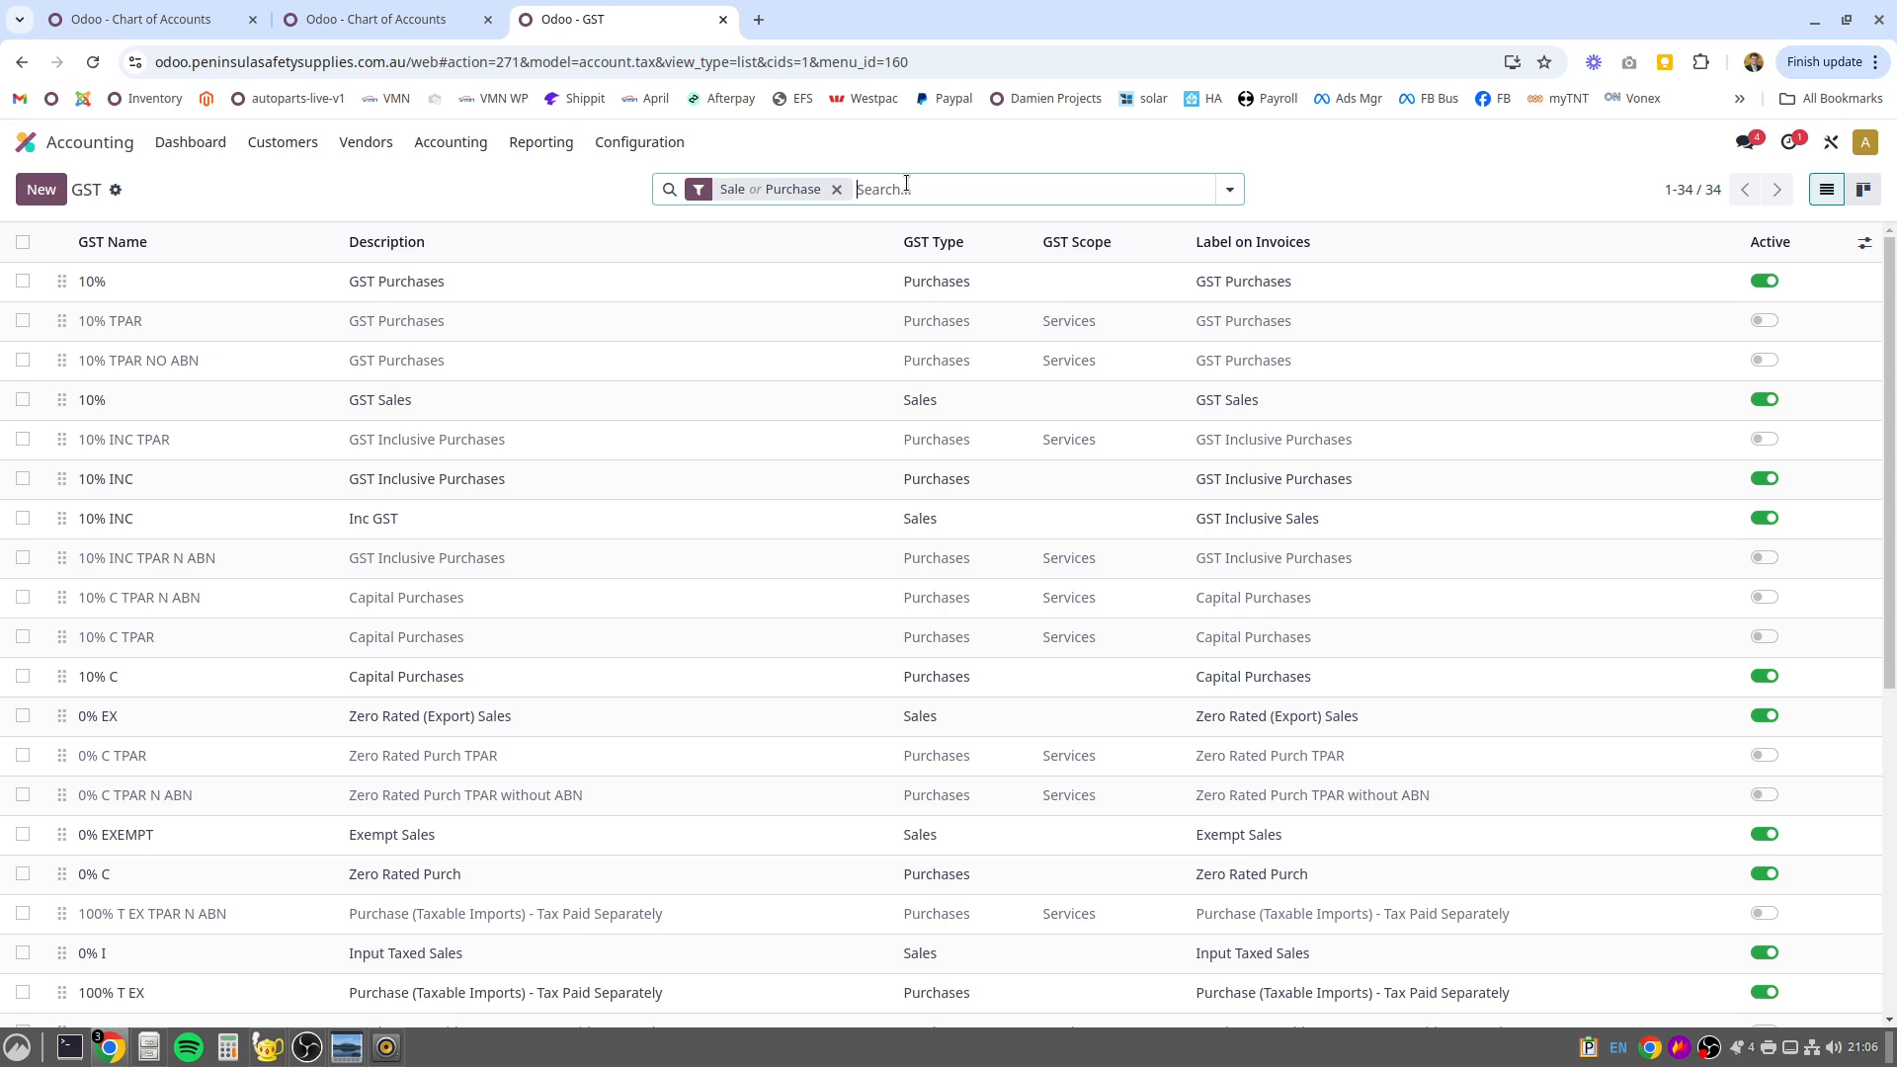
text(tpar)
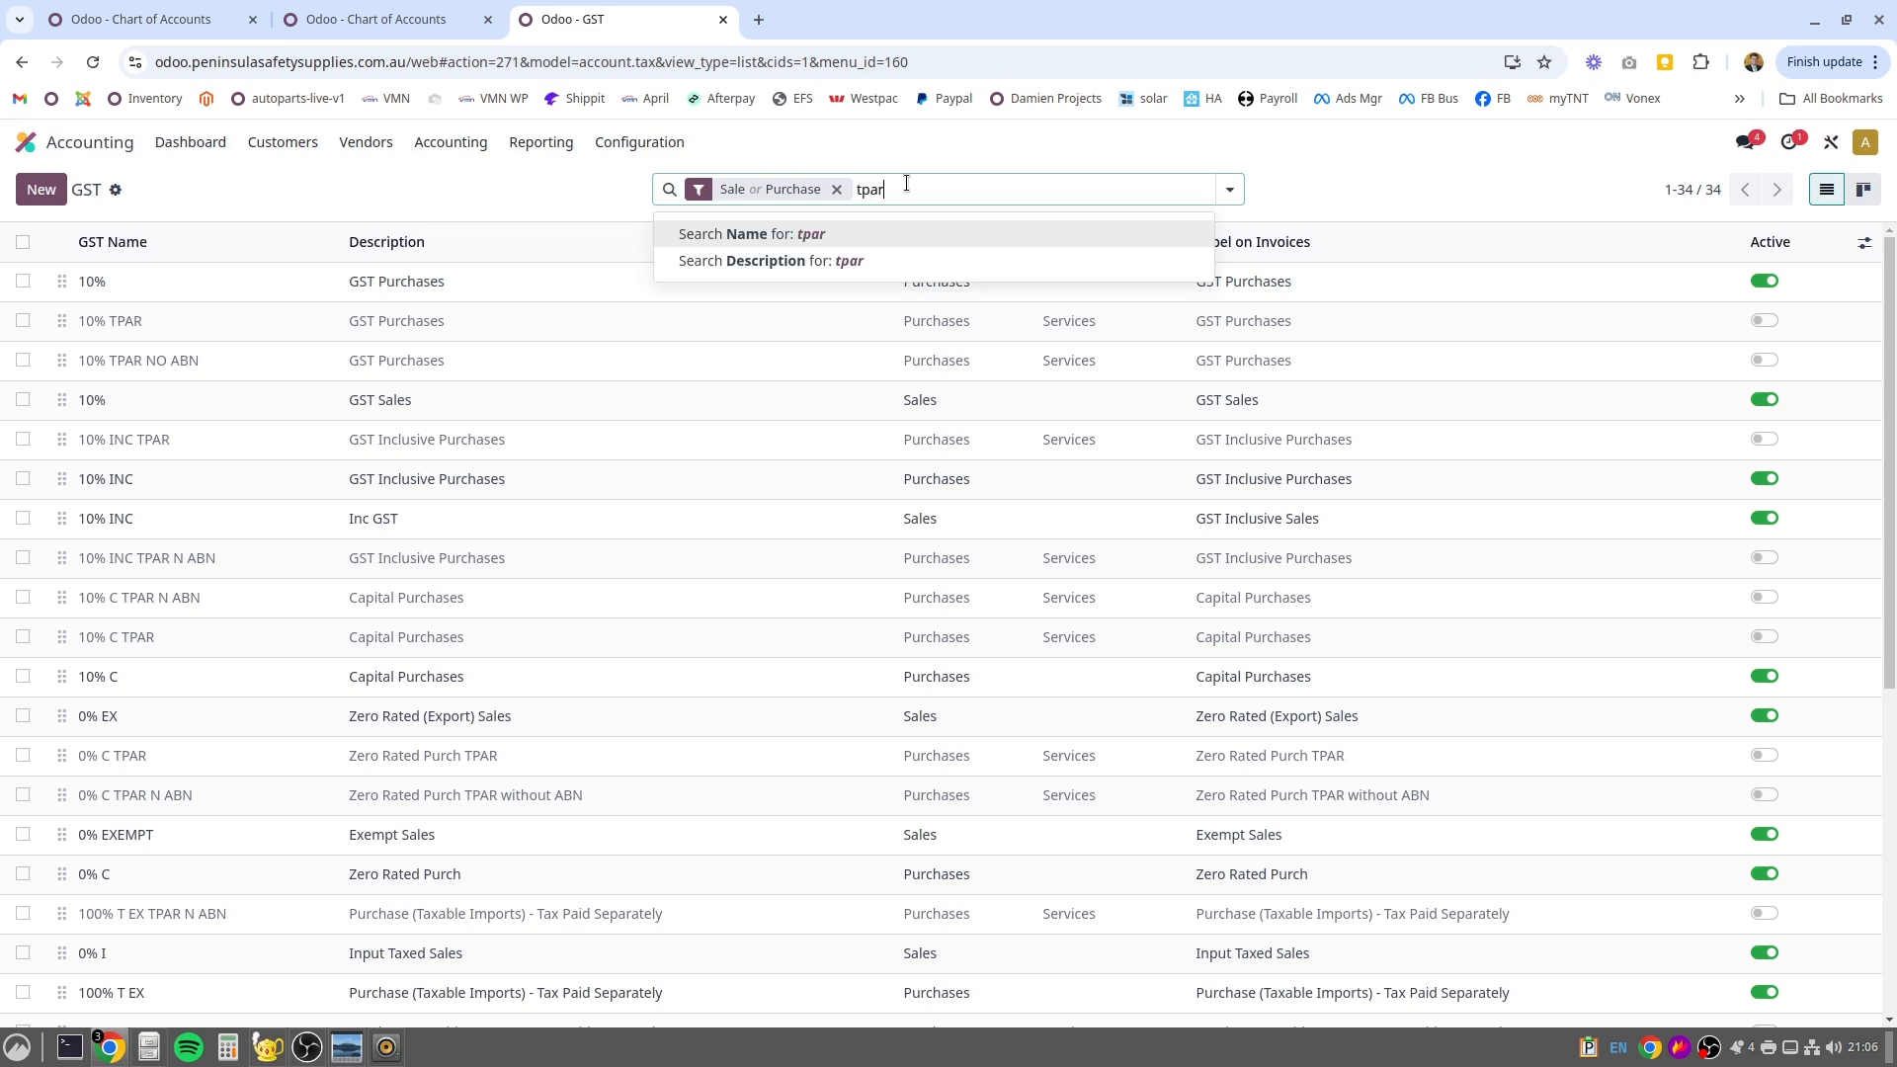
key(Return)
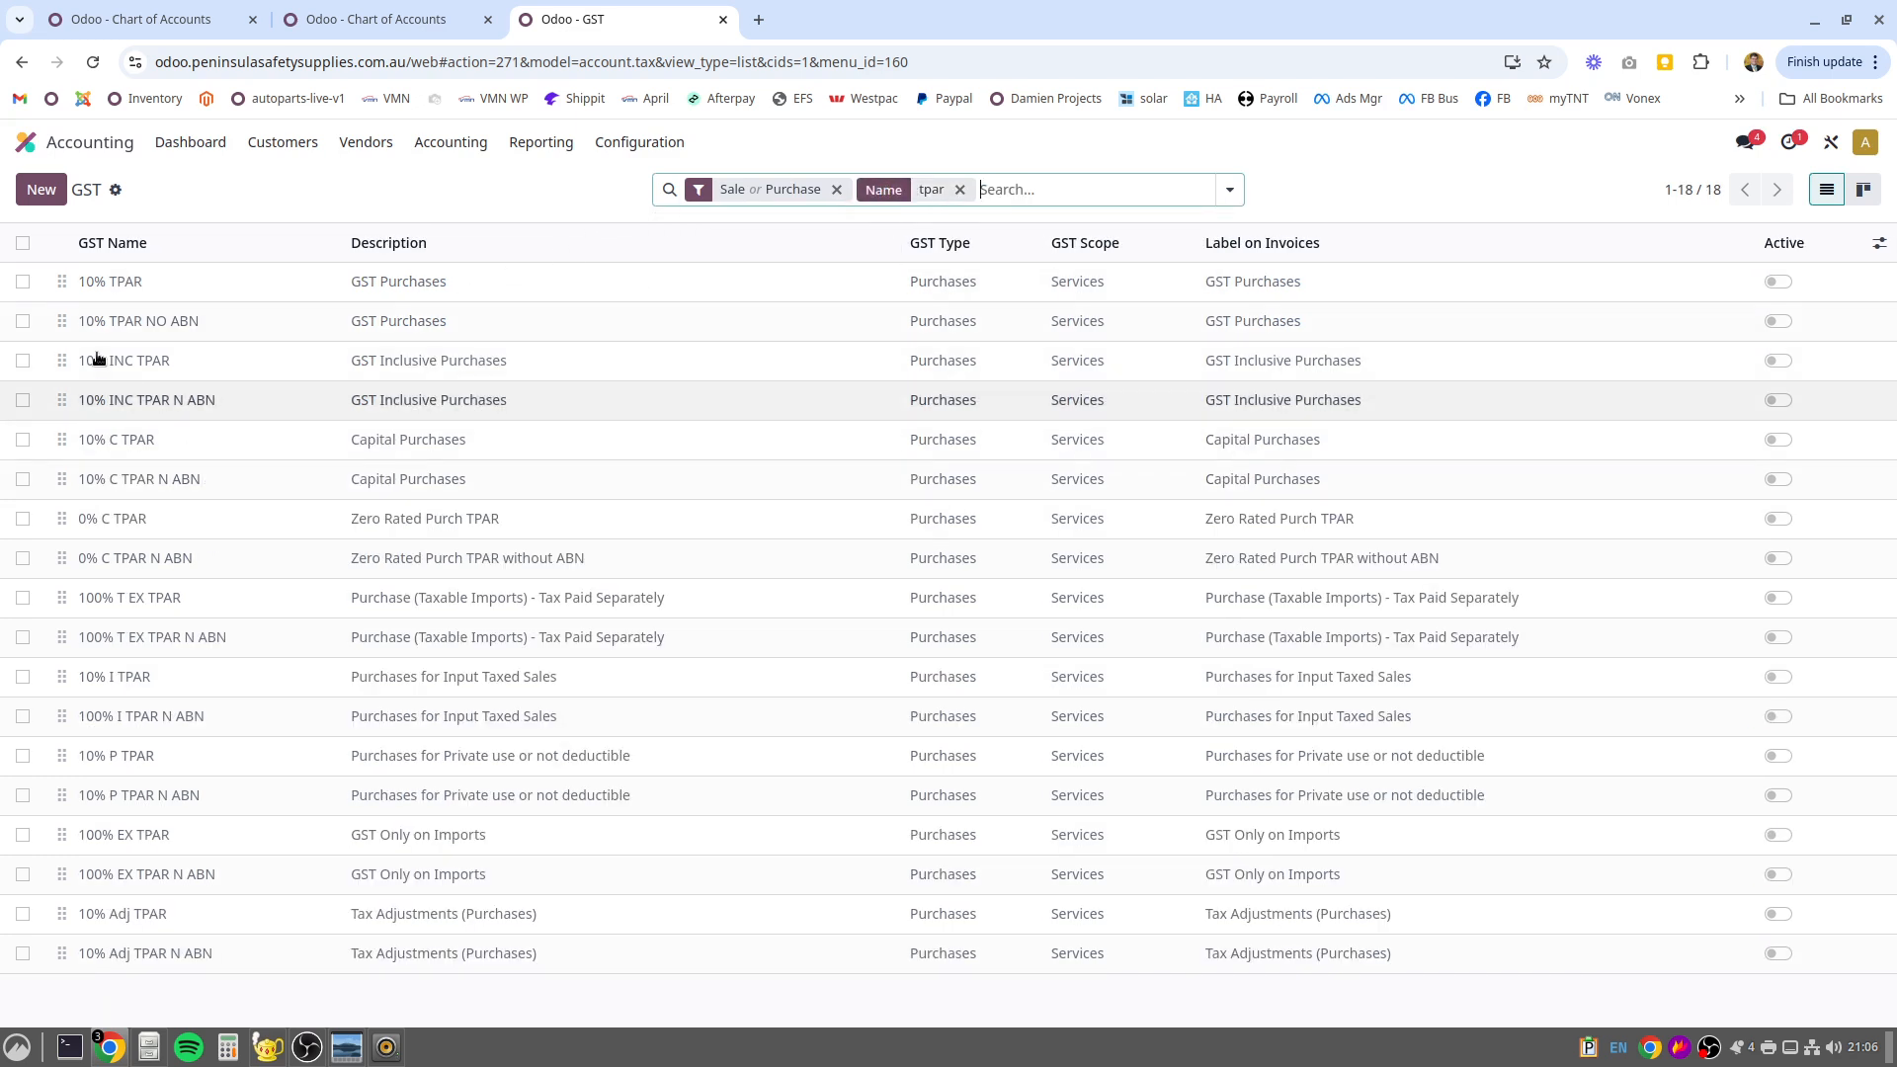
Show the bulk actions available for all the listed TPAR taxes, and clear the selection
click(22, 242)
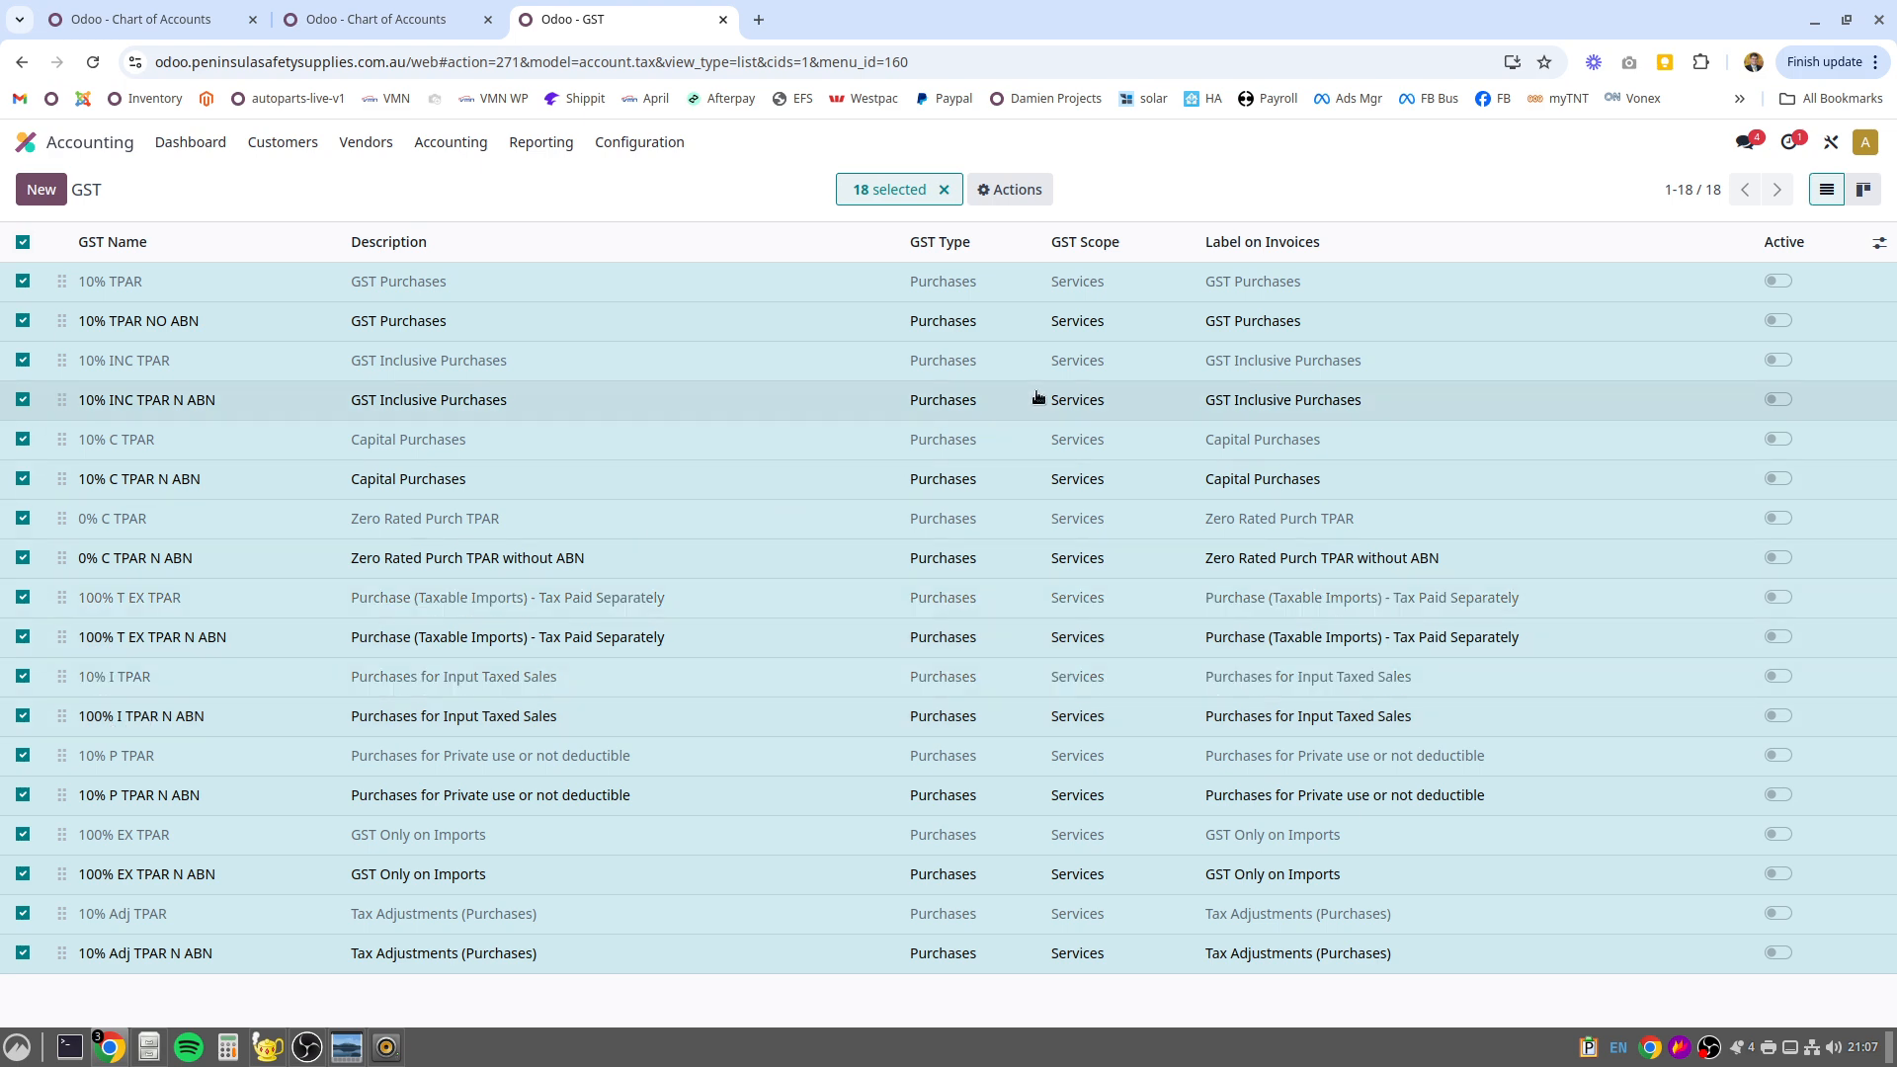
click(1009, 191)
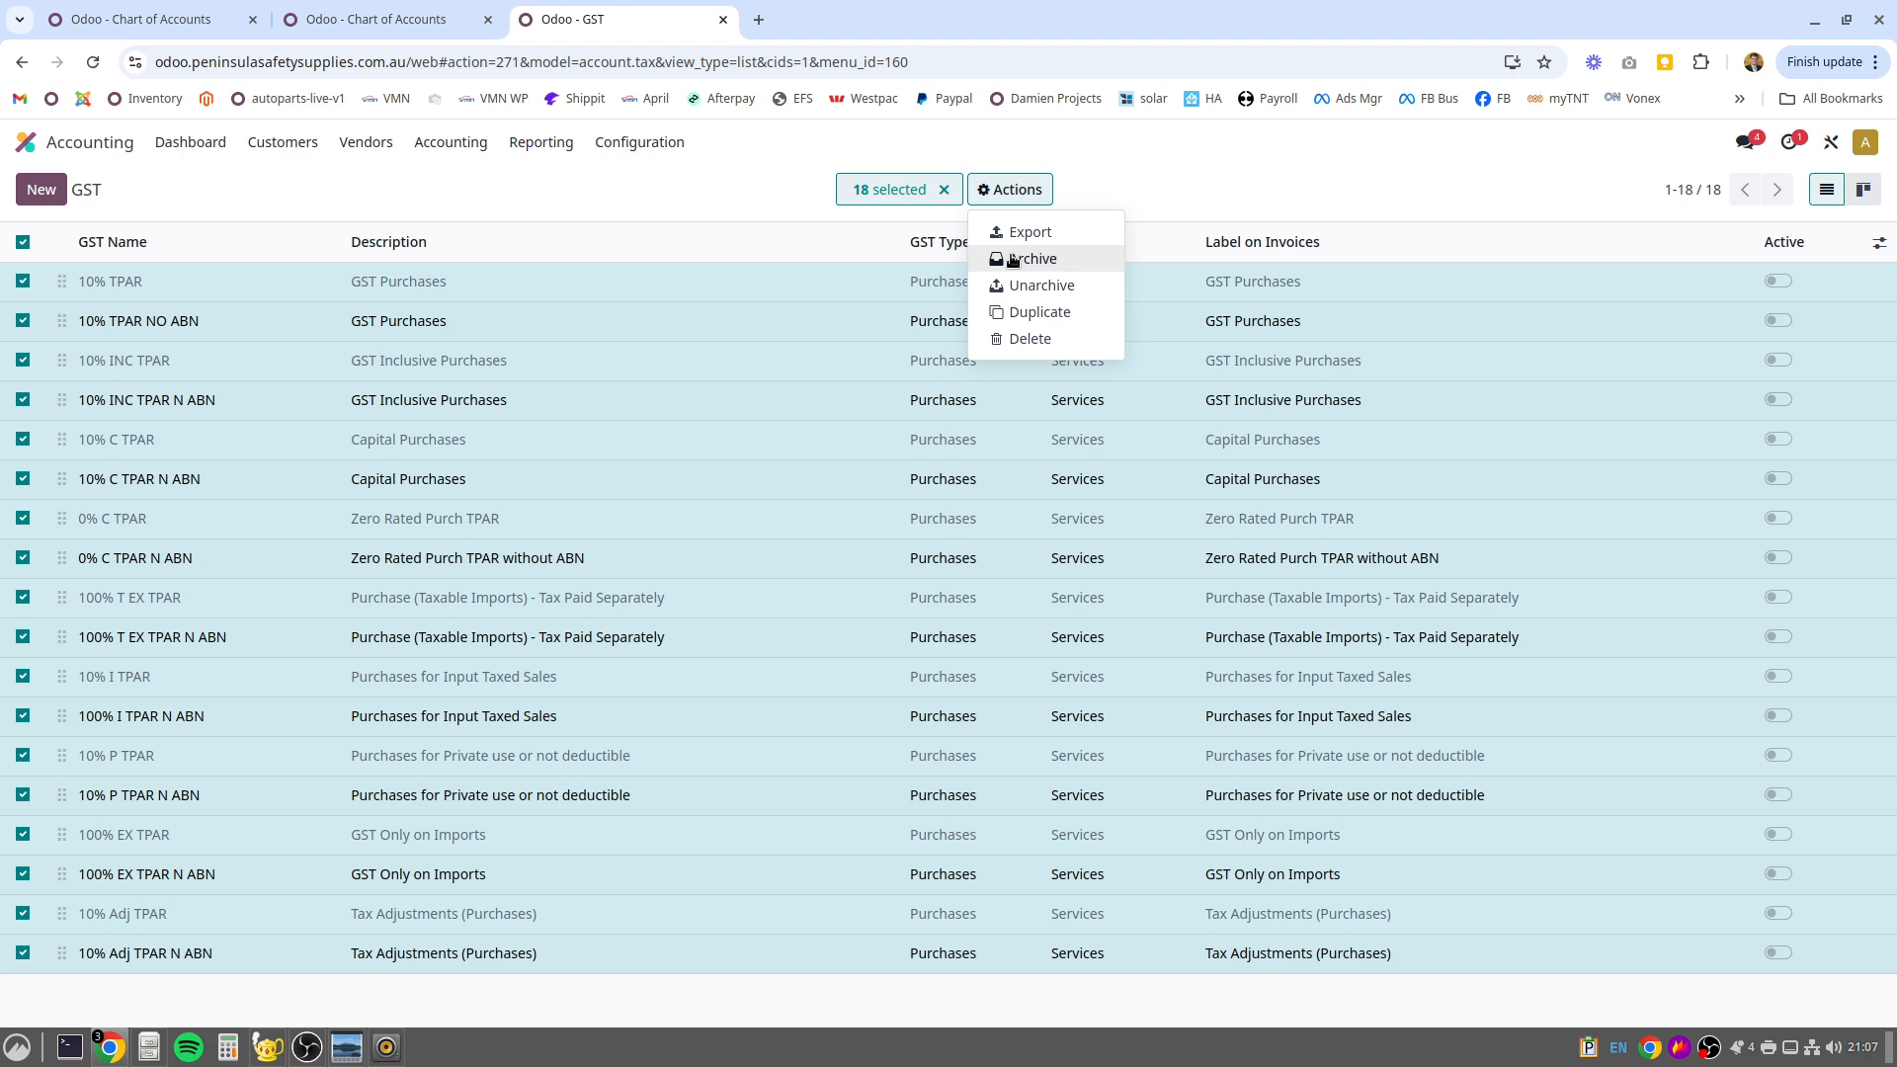
click(943, 191)
Remove the tpar search from the GST list and filter the sale and purchase taxes to active ones
click(960, 189)
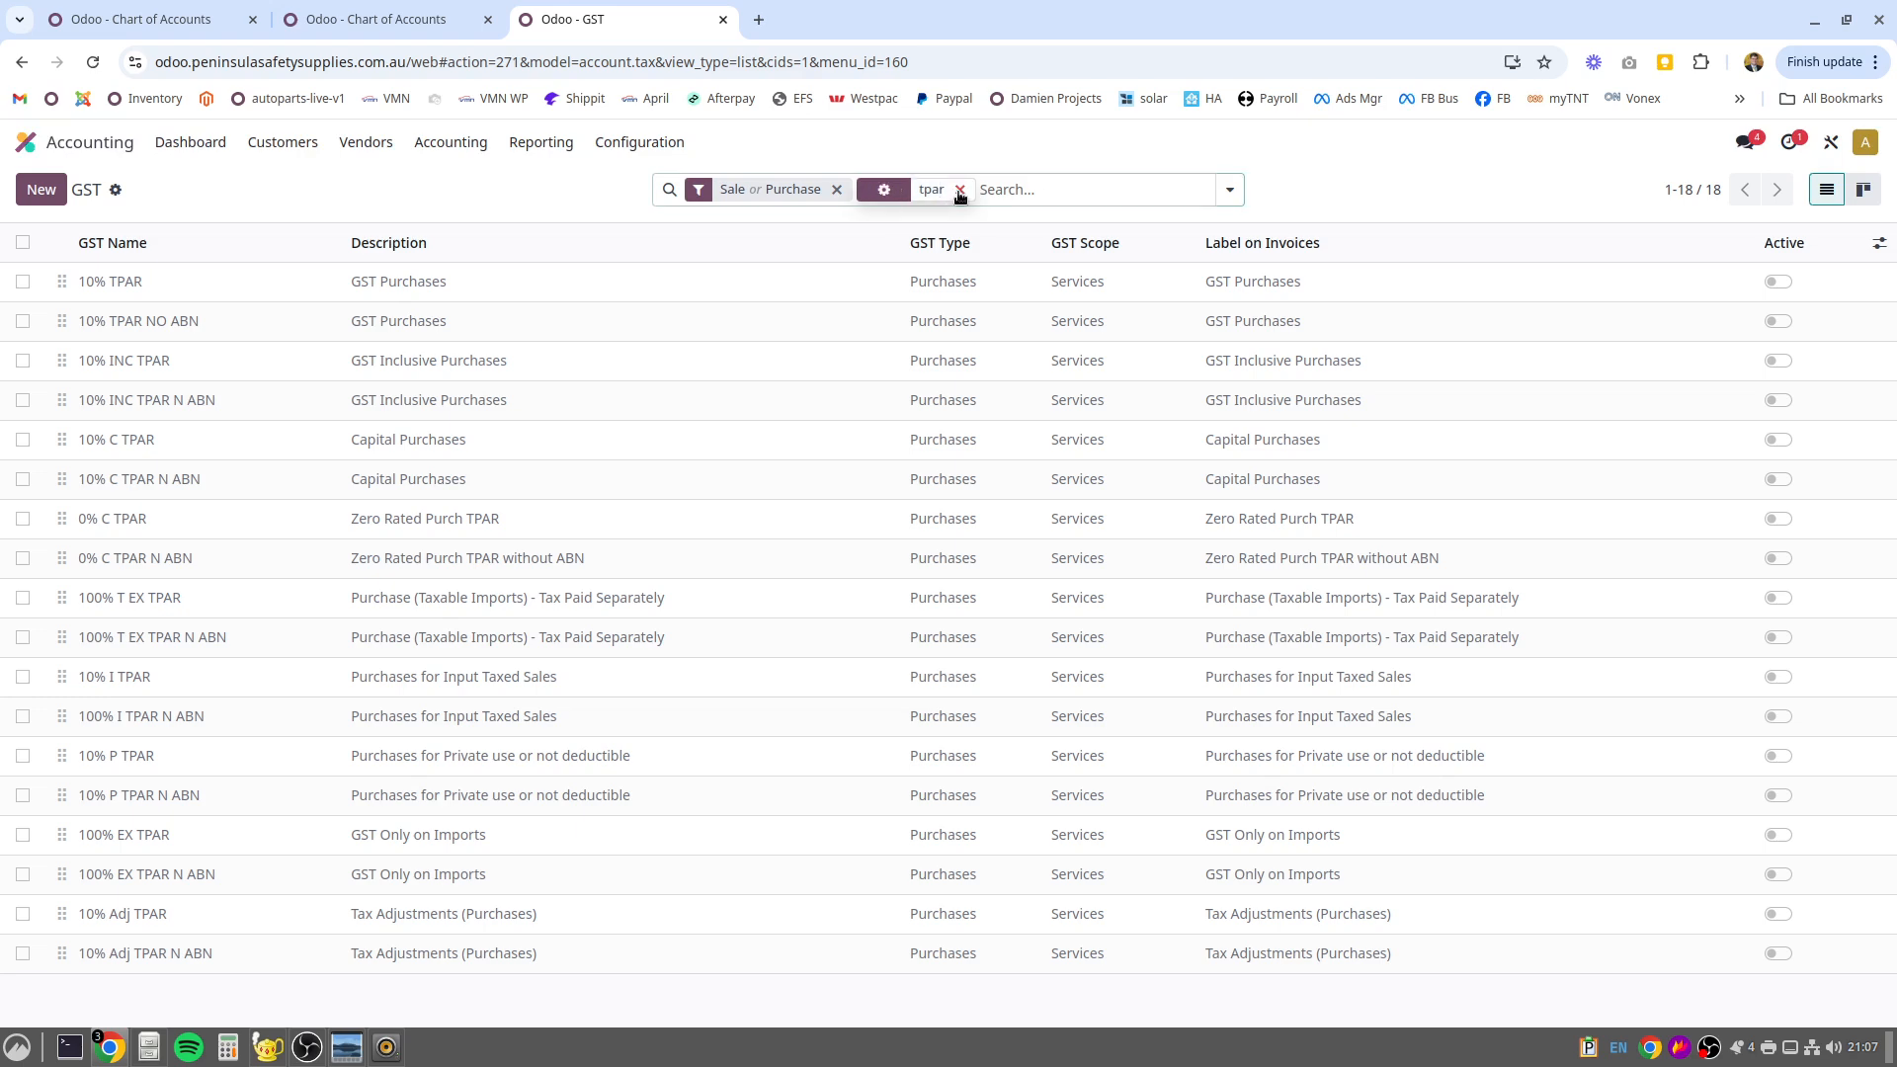
click(1229, 190)
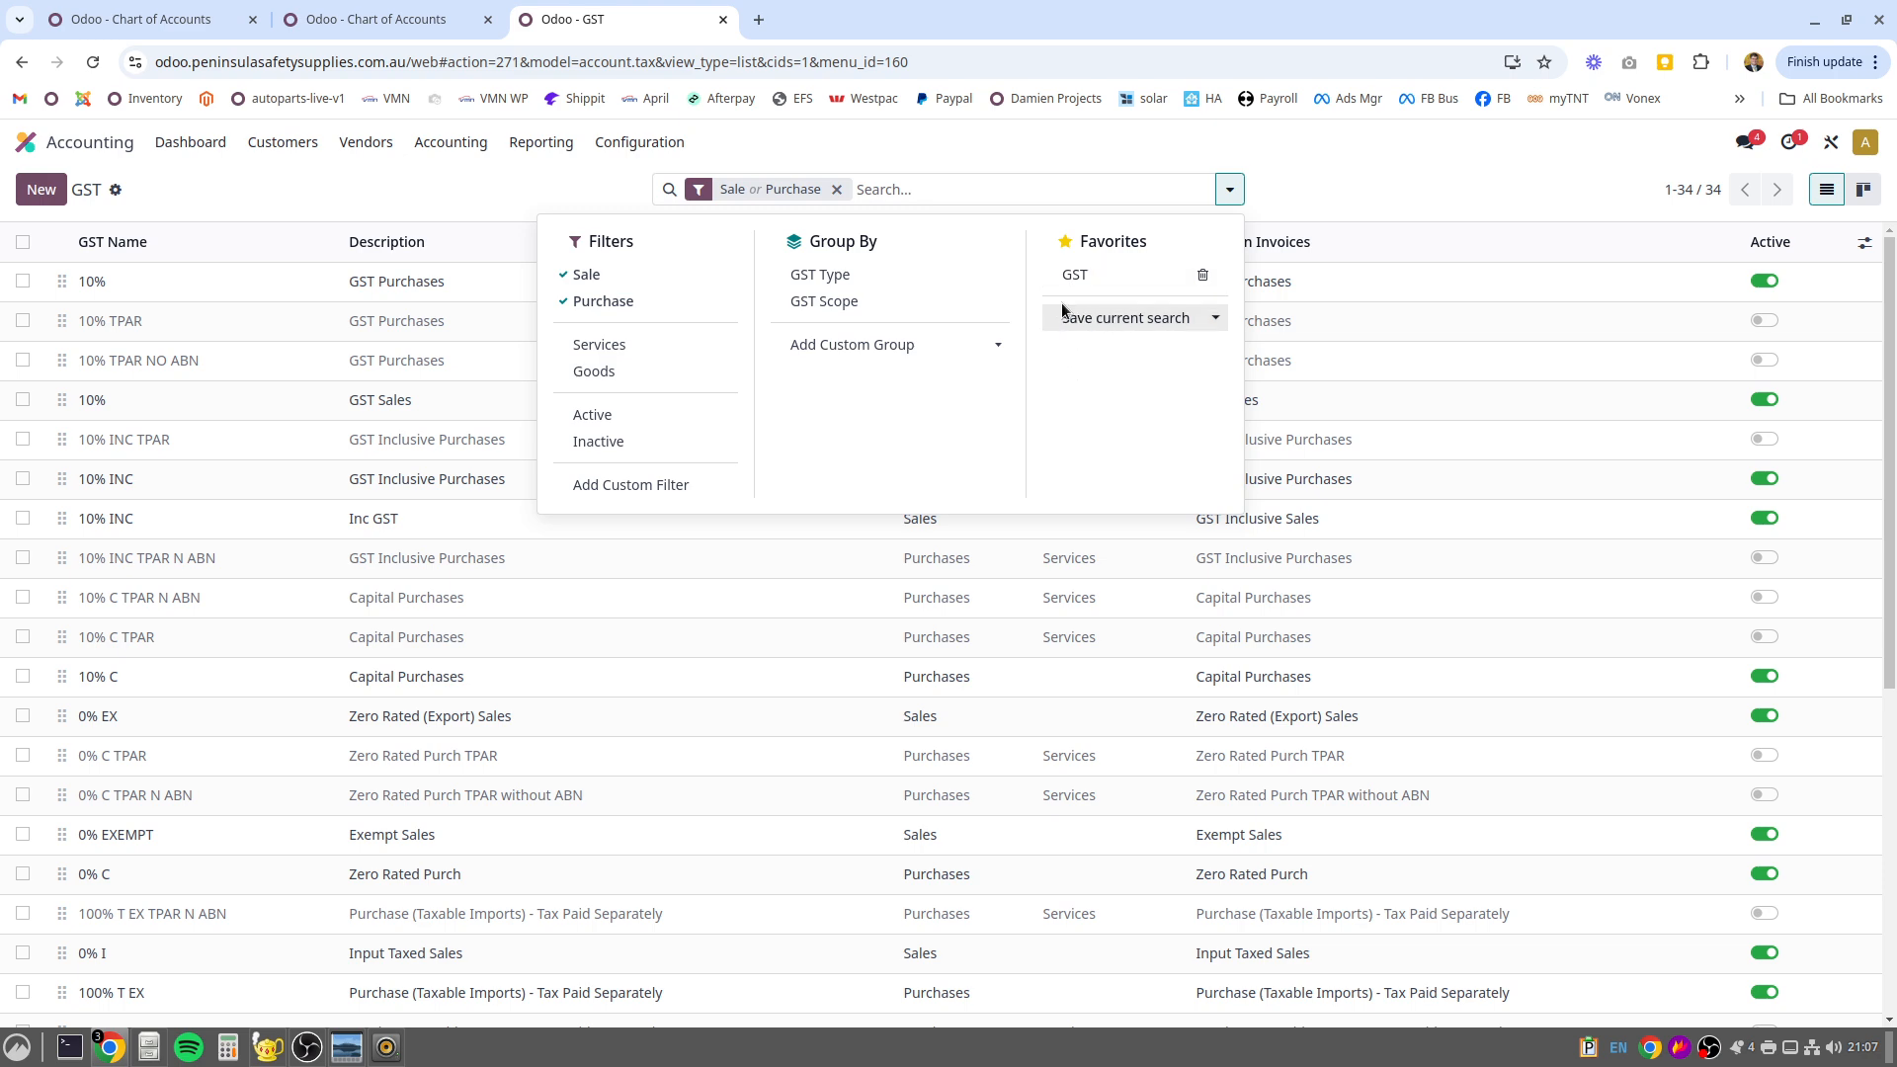
click(589, 416)
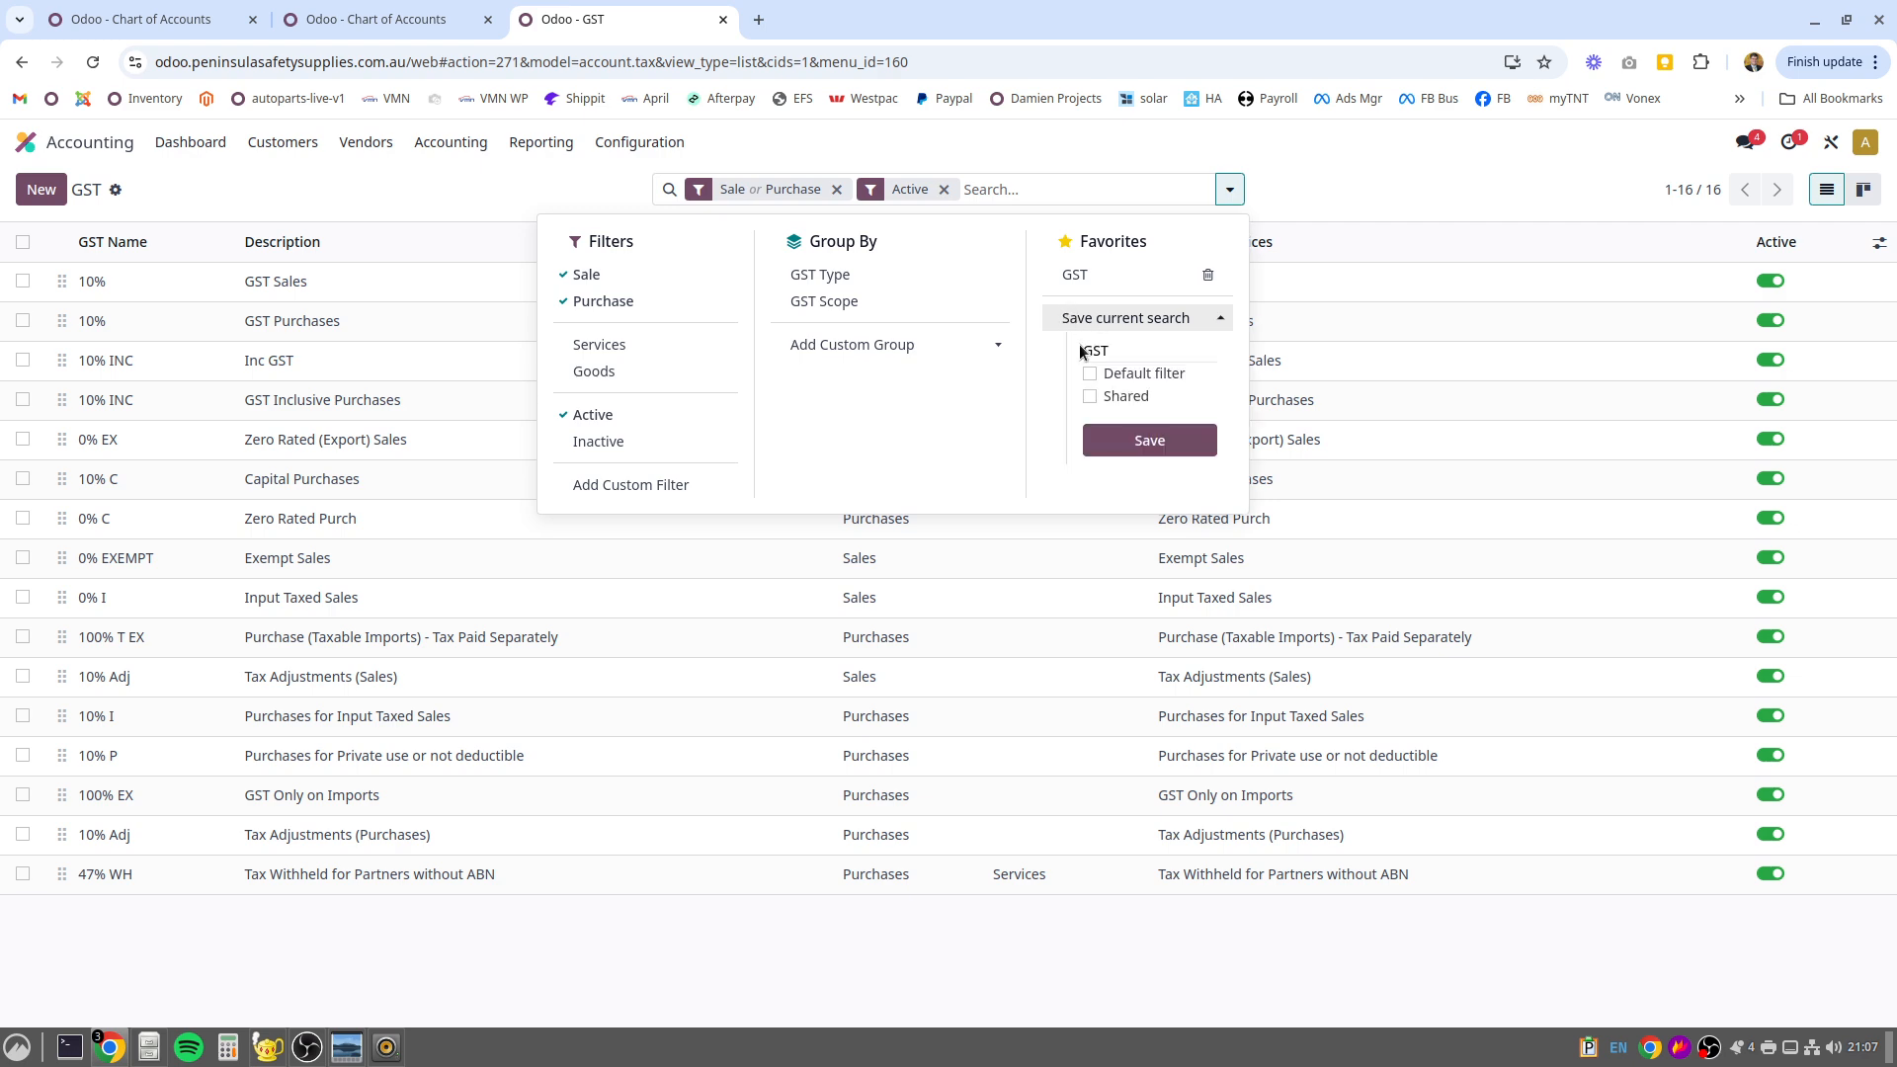
Save the current tax search as a default filter favorite named GST active
click(1090, 374)
click(1124, 447)
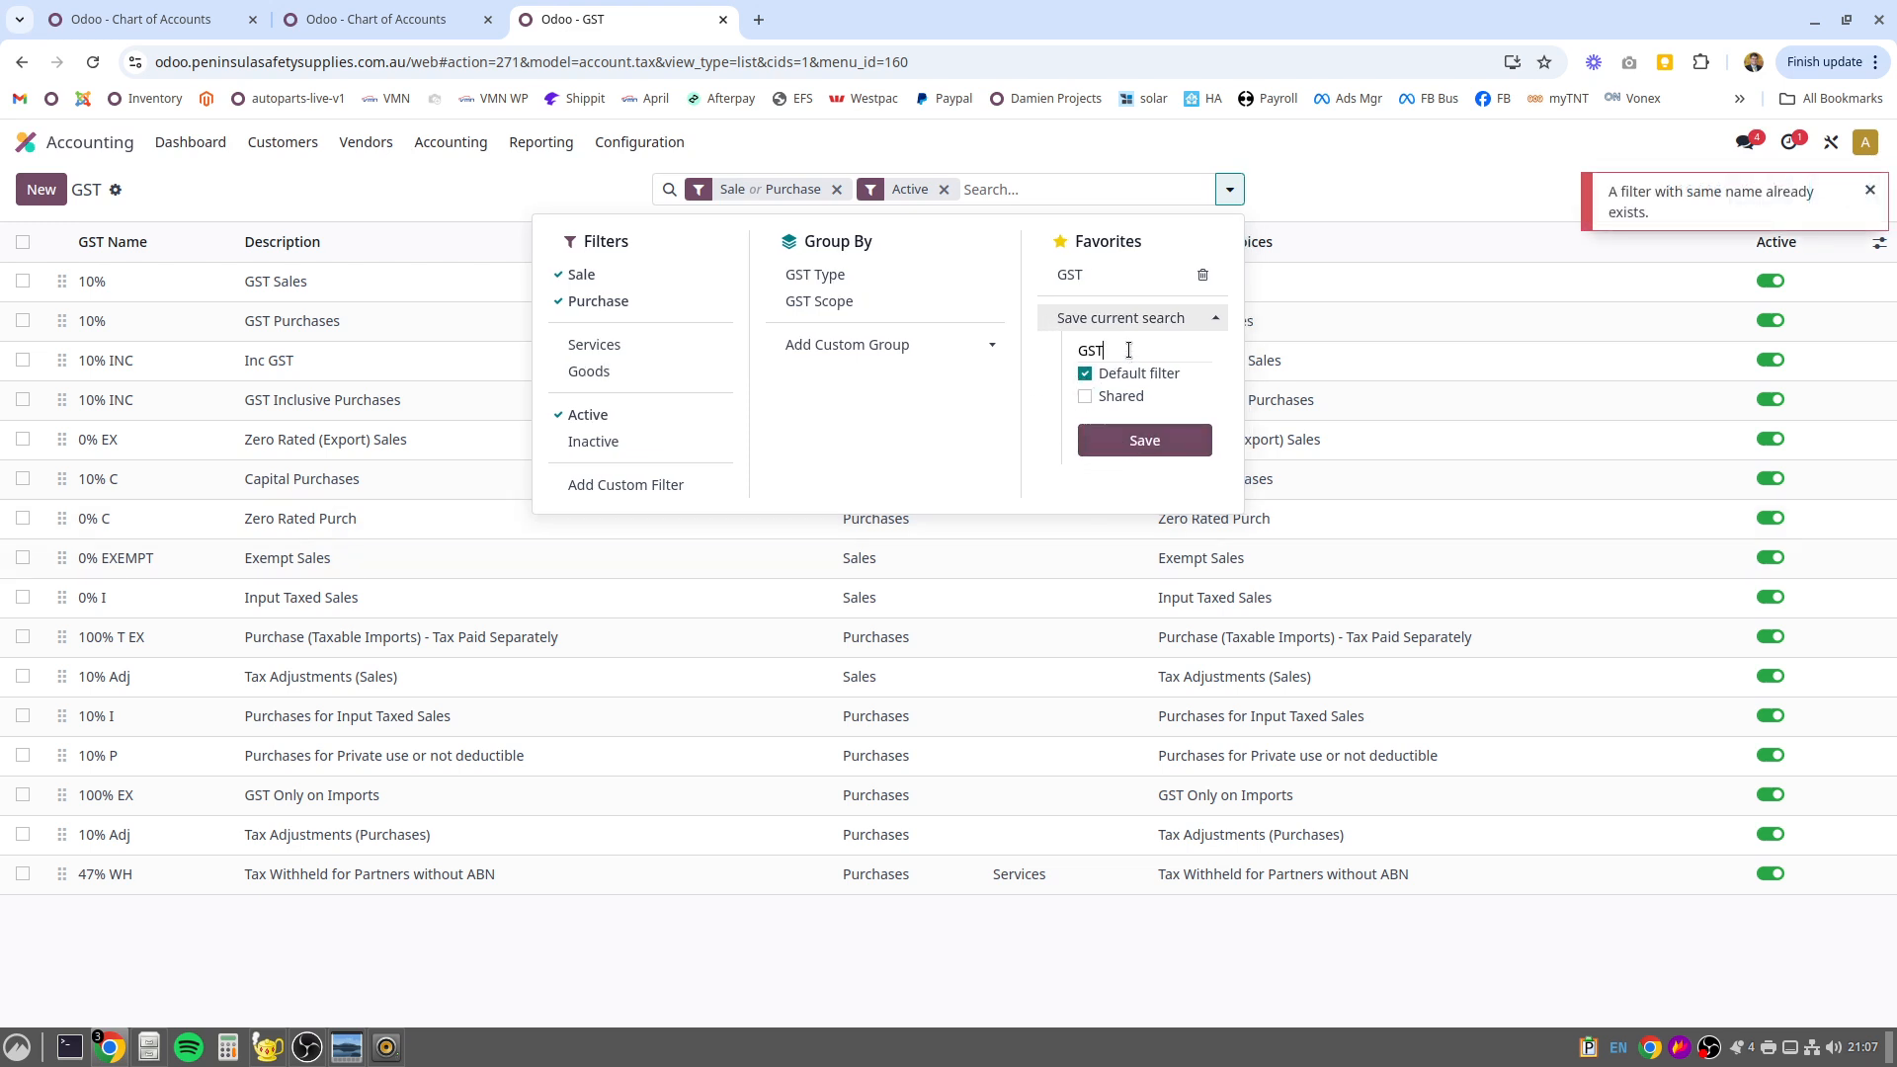
text(d)
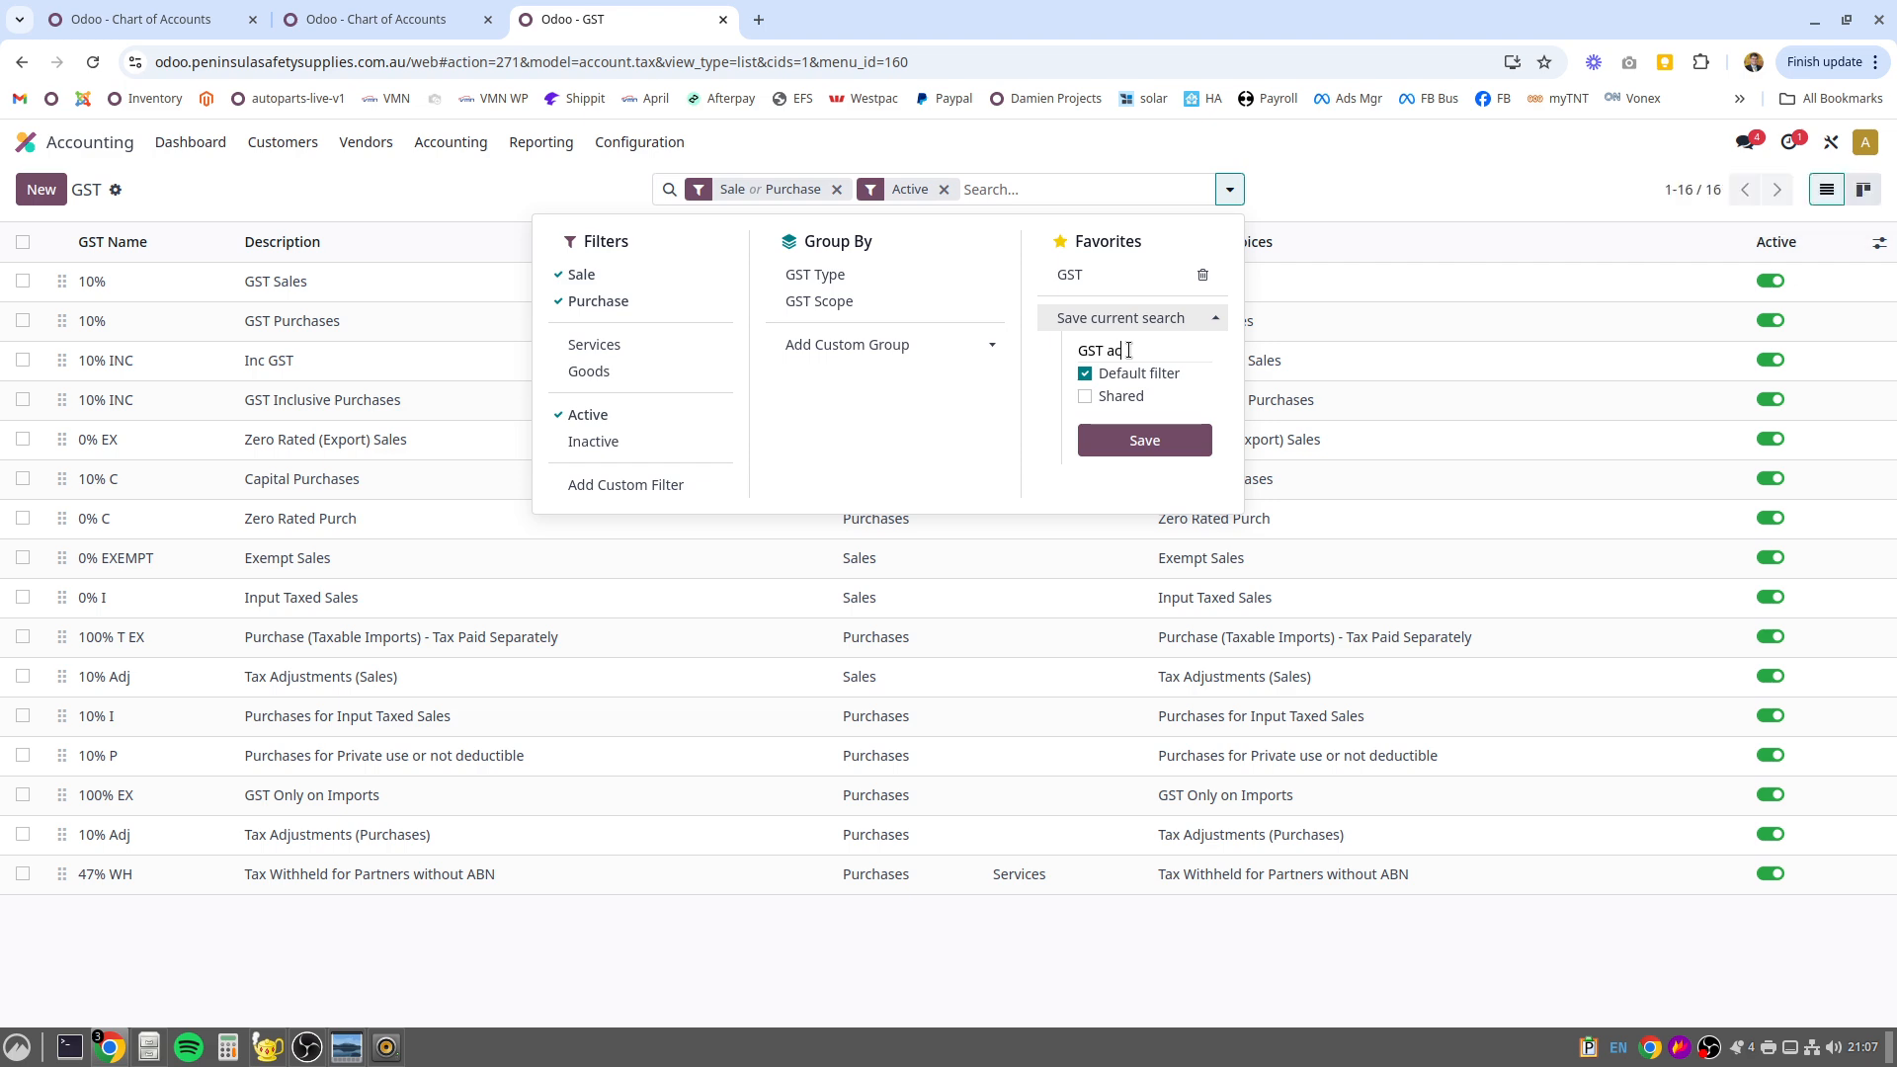
click(1136, 440)
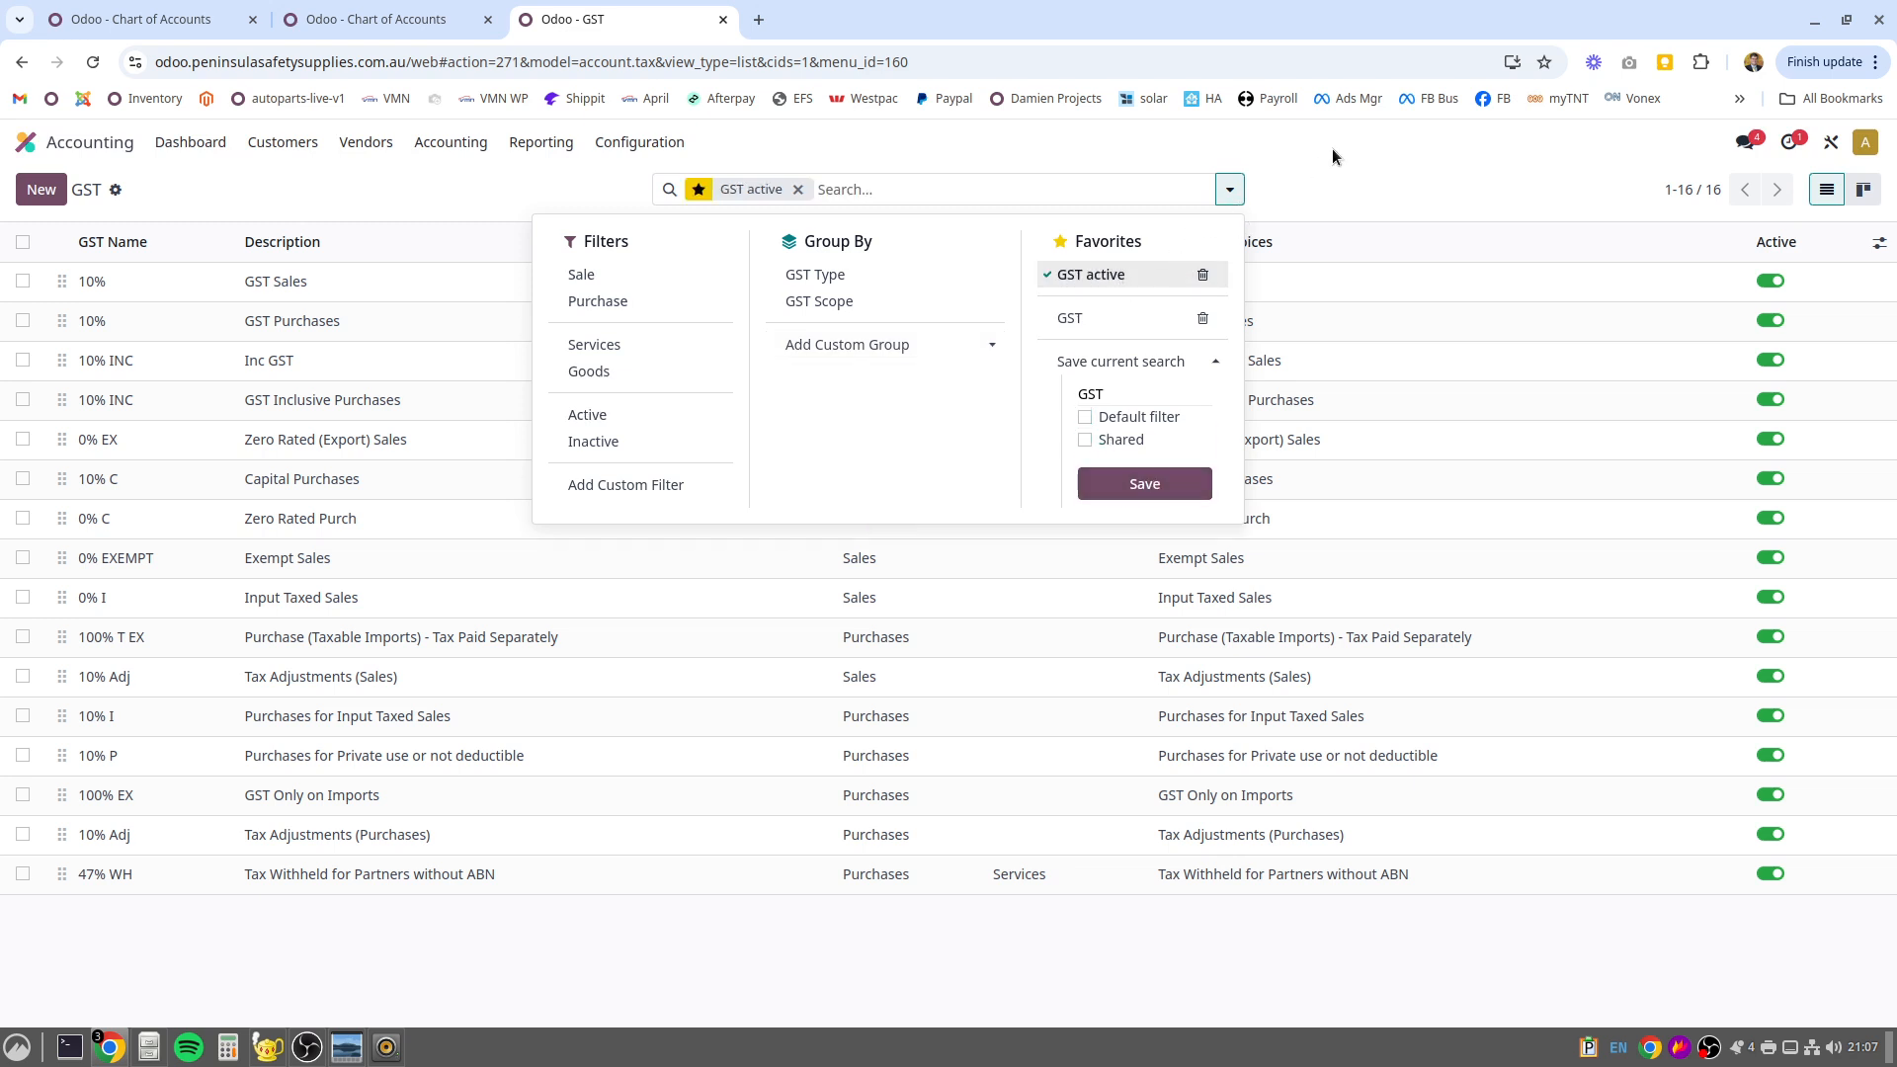
click(1390, 155)
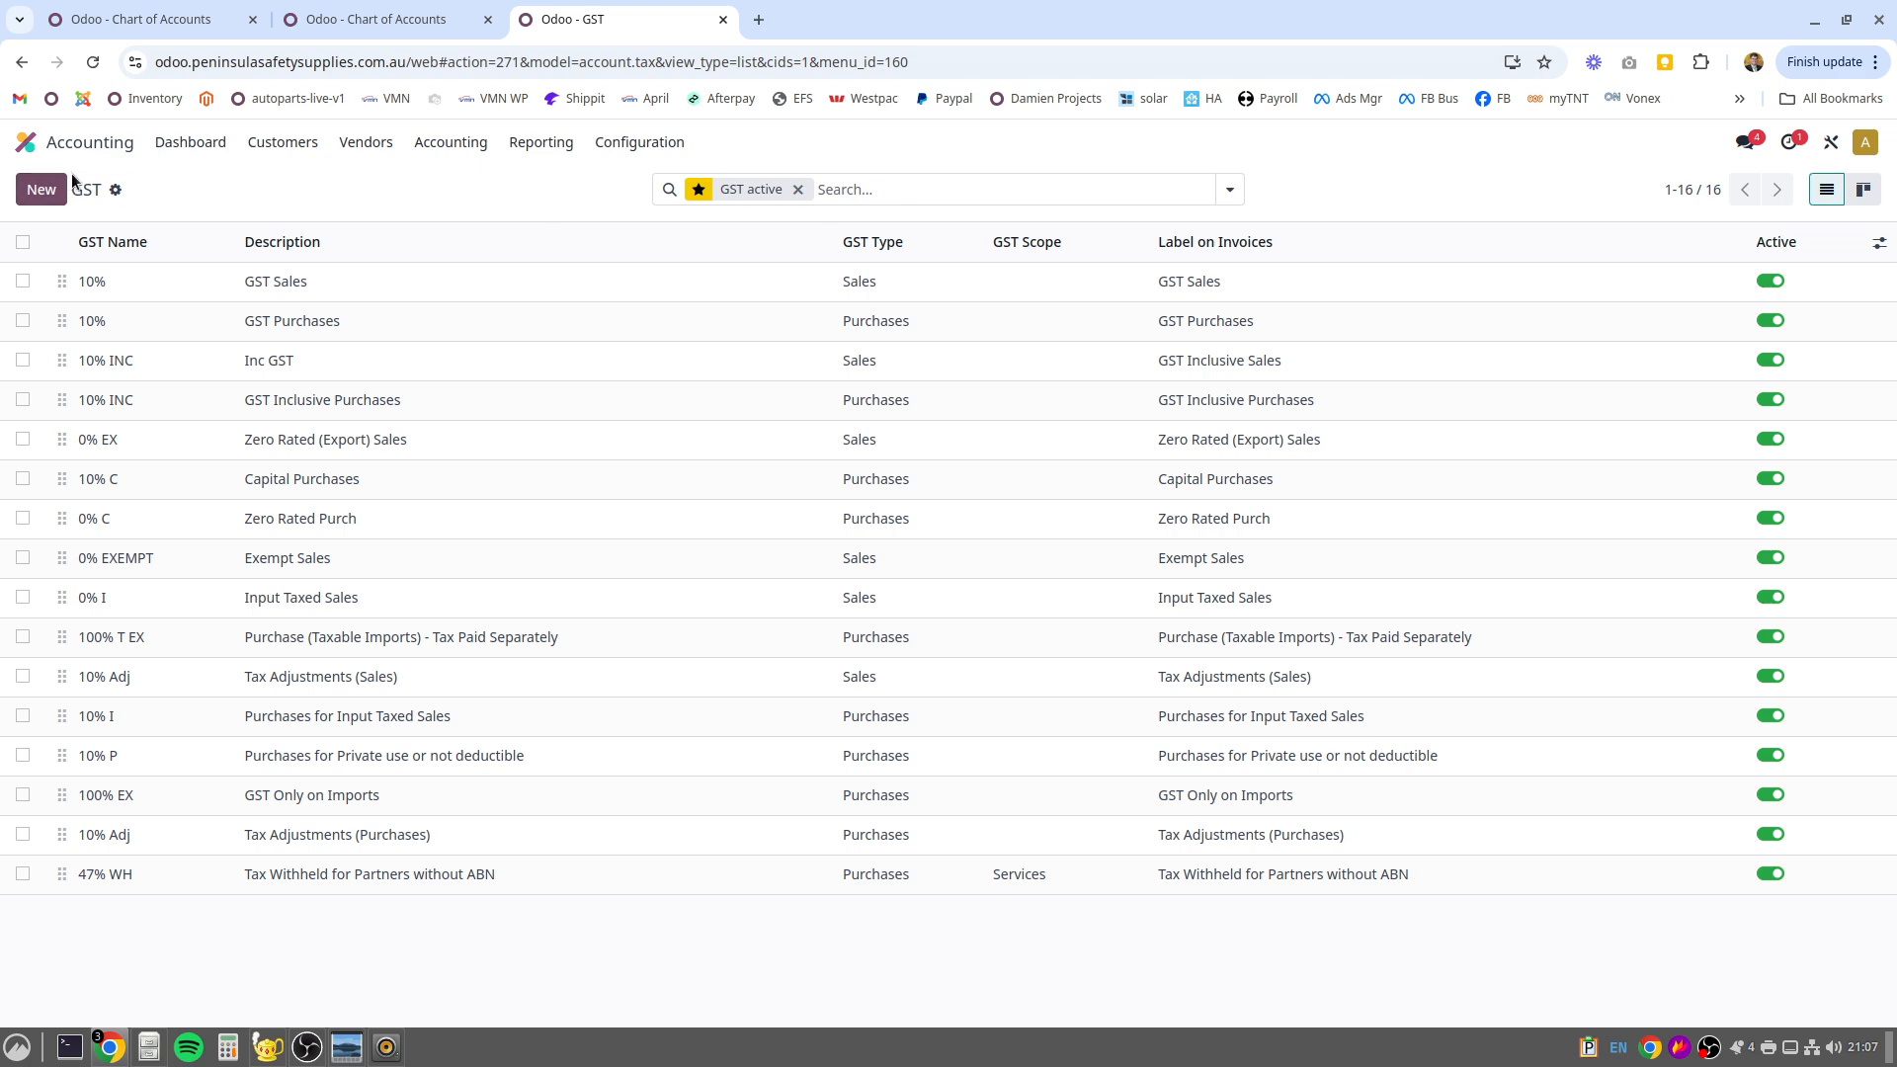
Reload the GST tax list from the configuration and show the advanced options of the 10% GST Sales tax
click(636, 145)
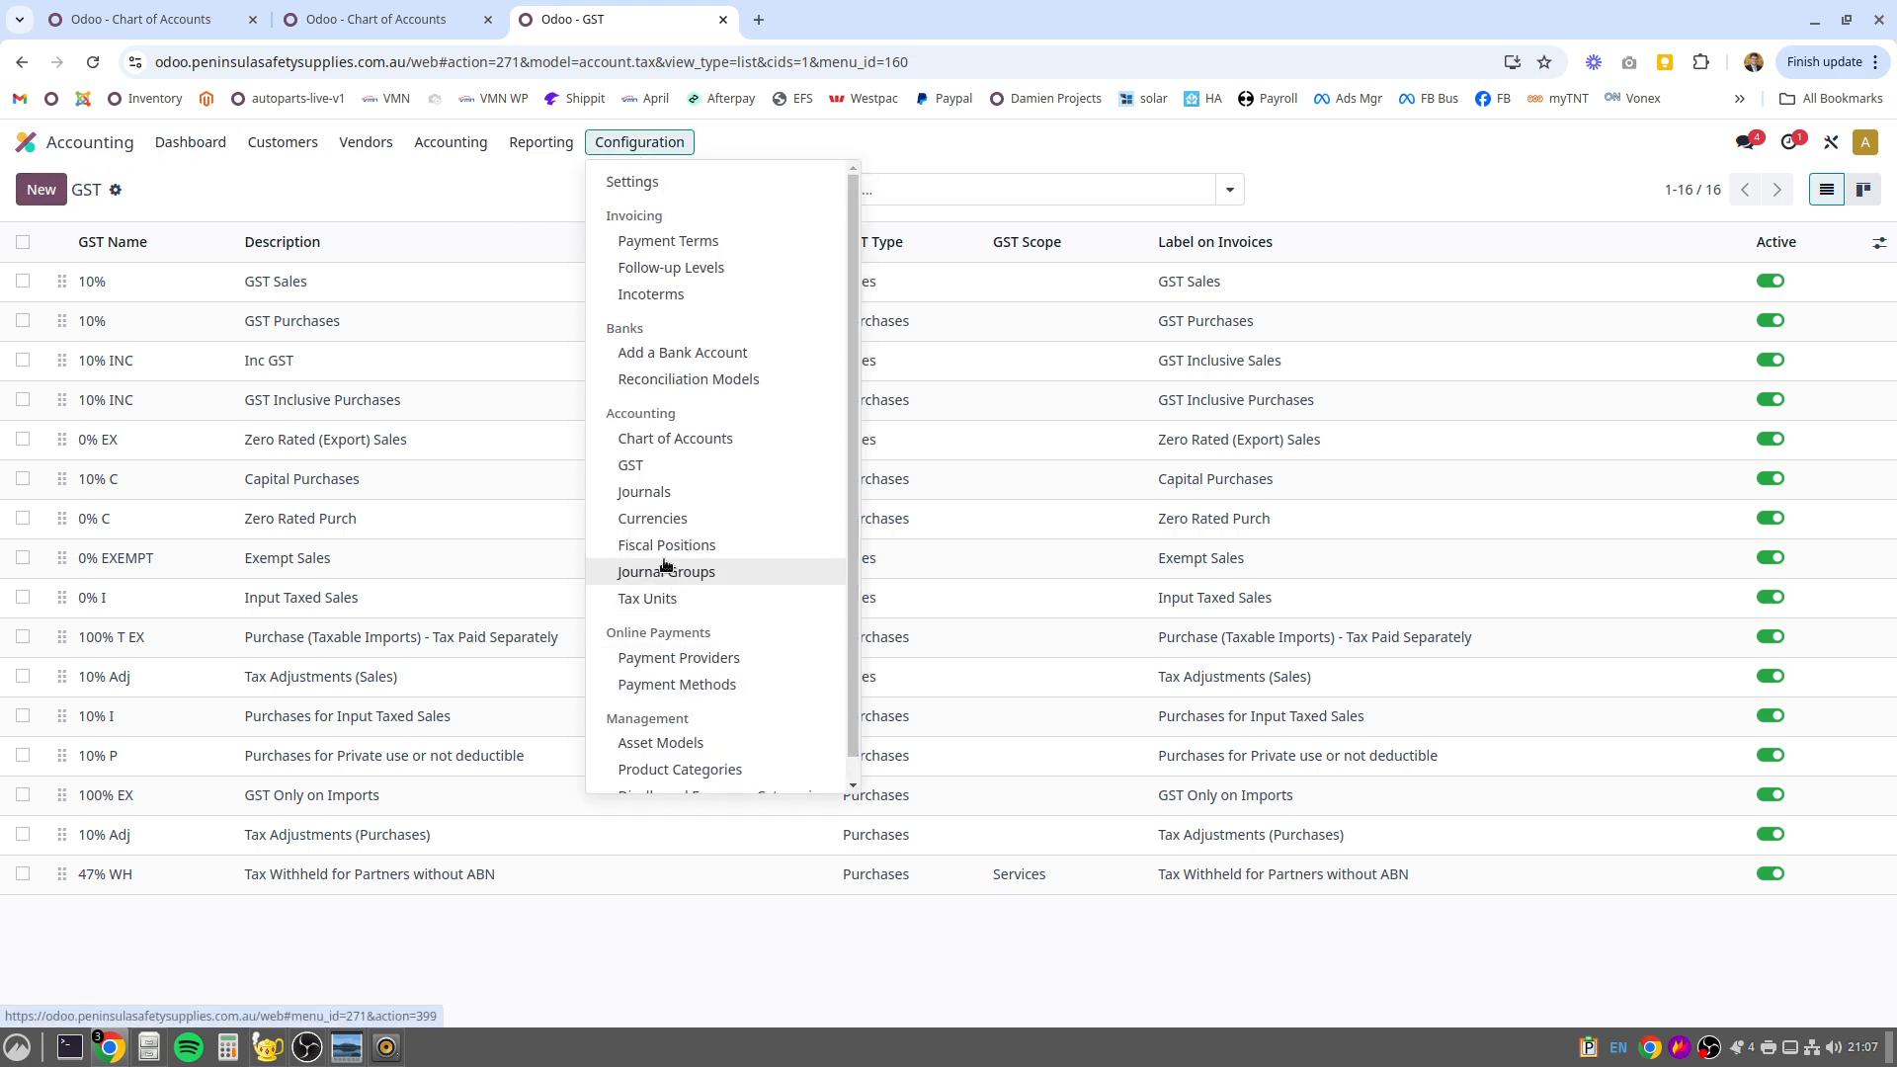
click(630, 466)
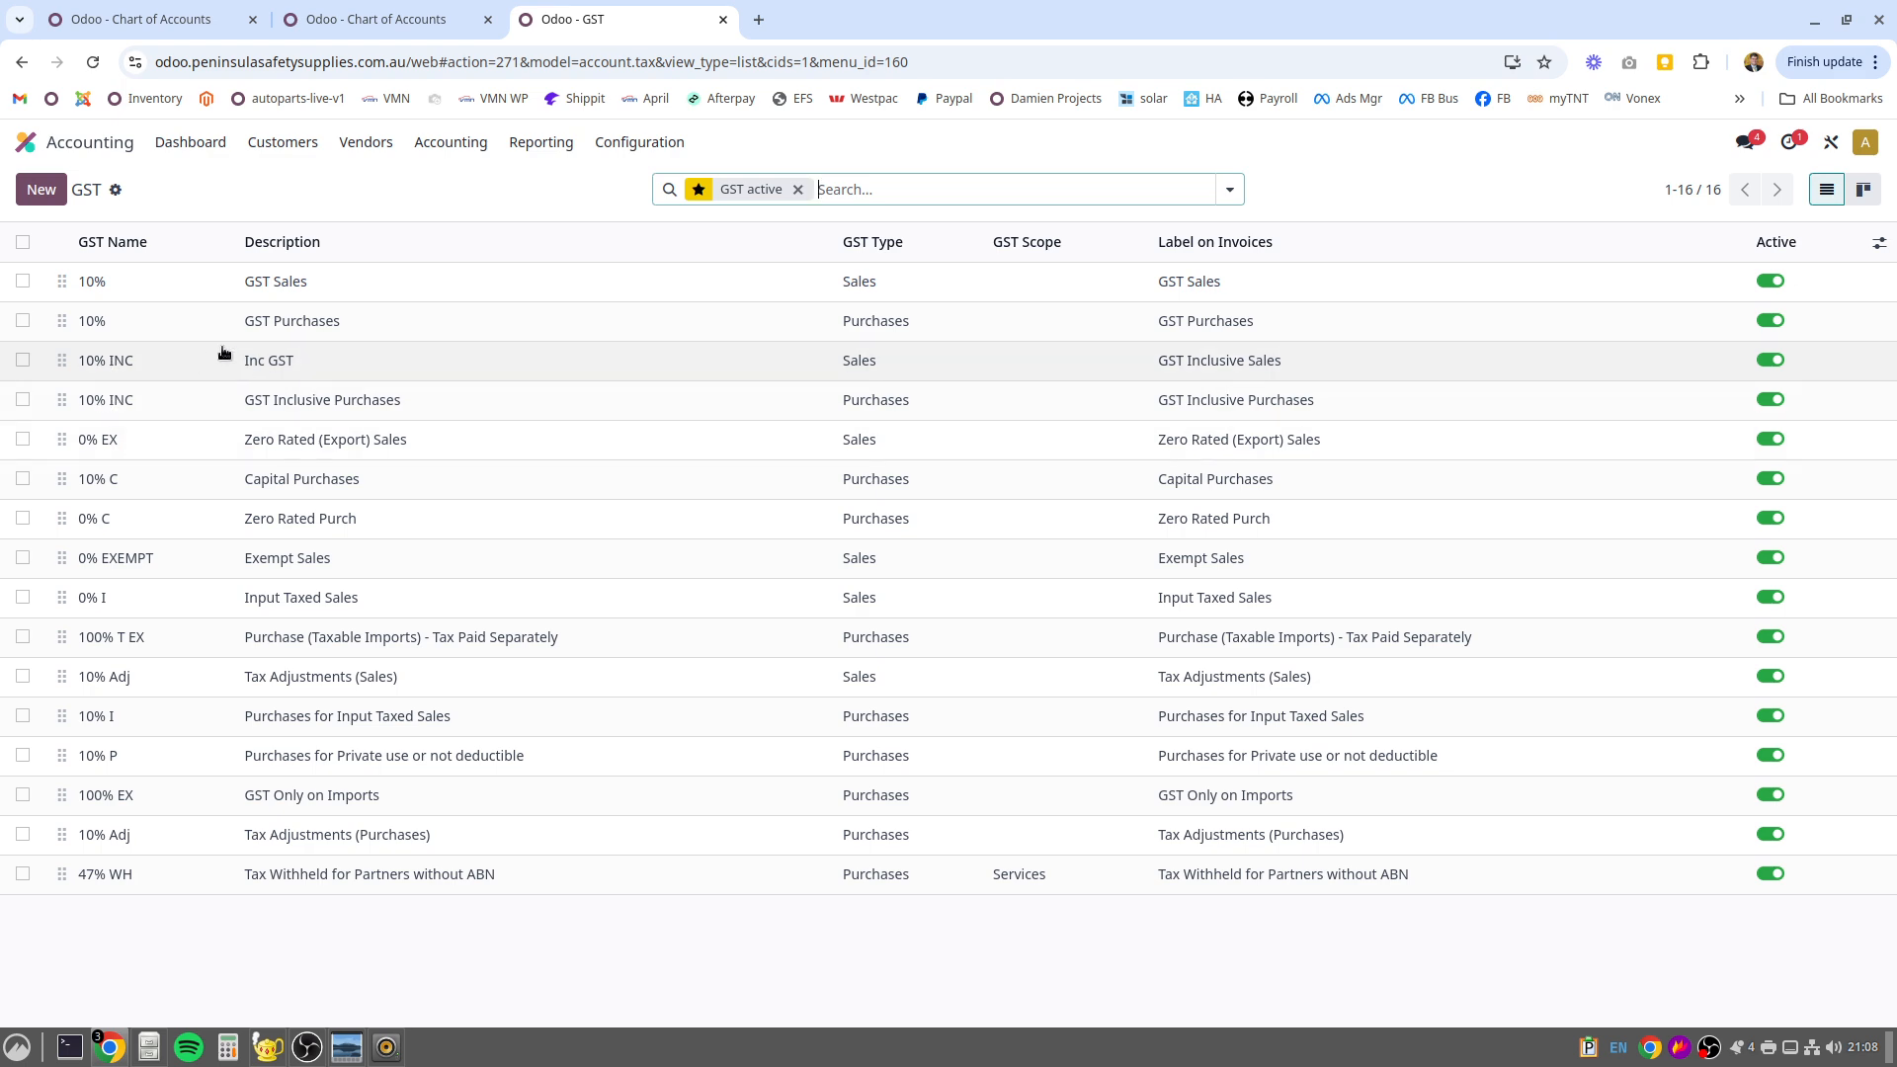
click(274, 282)
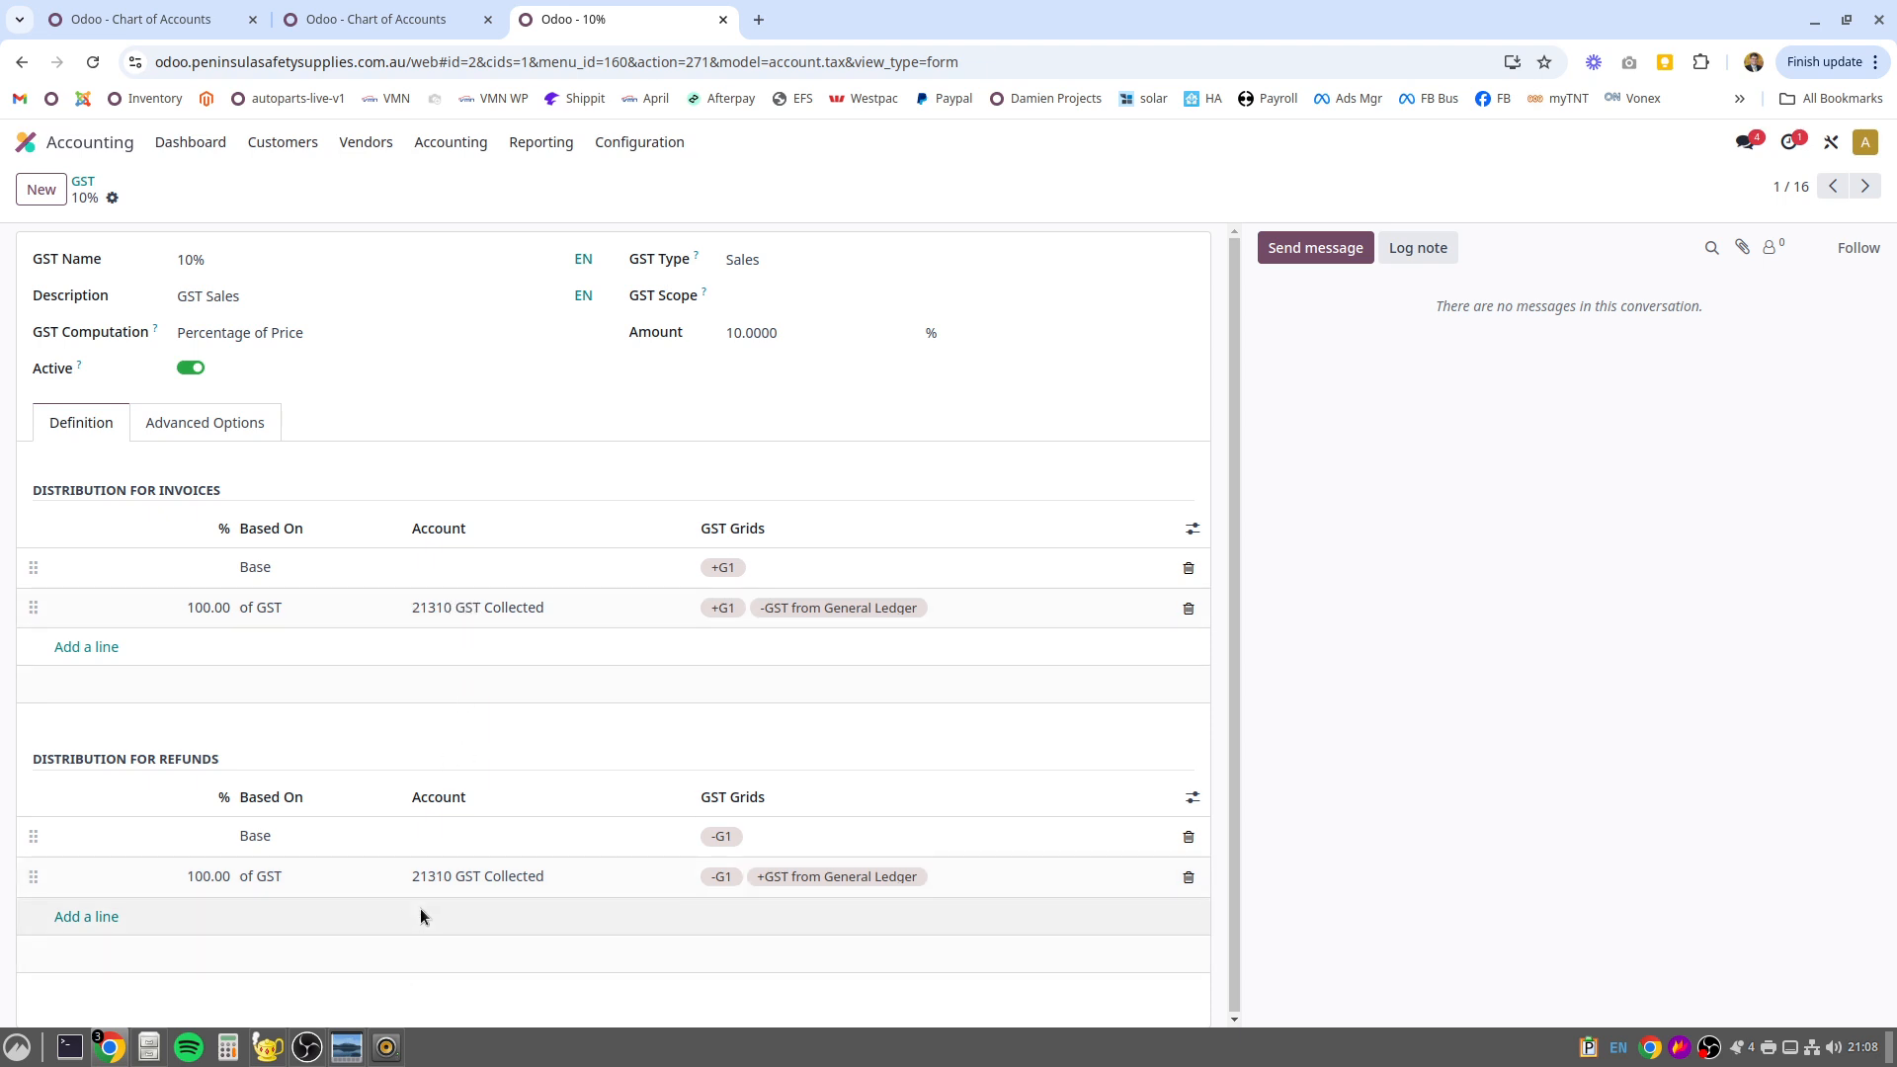
click(171, 427)
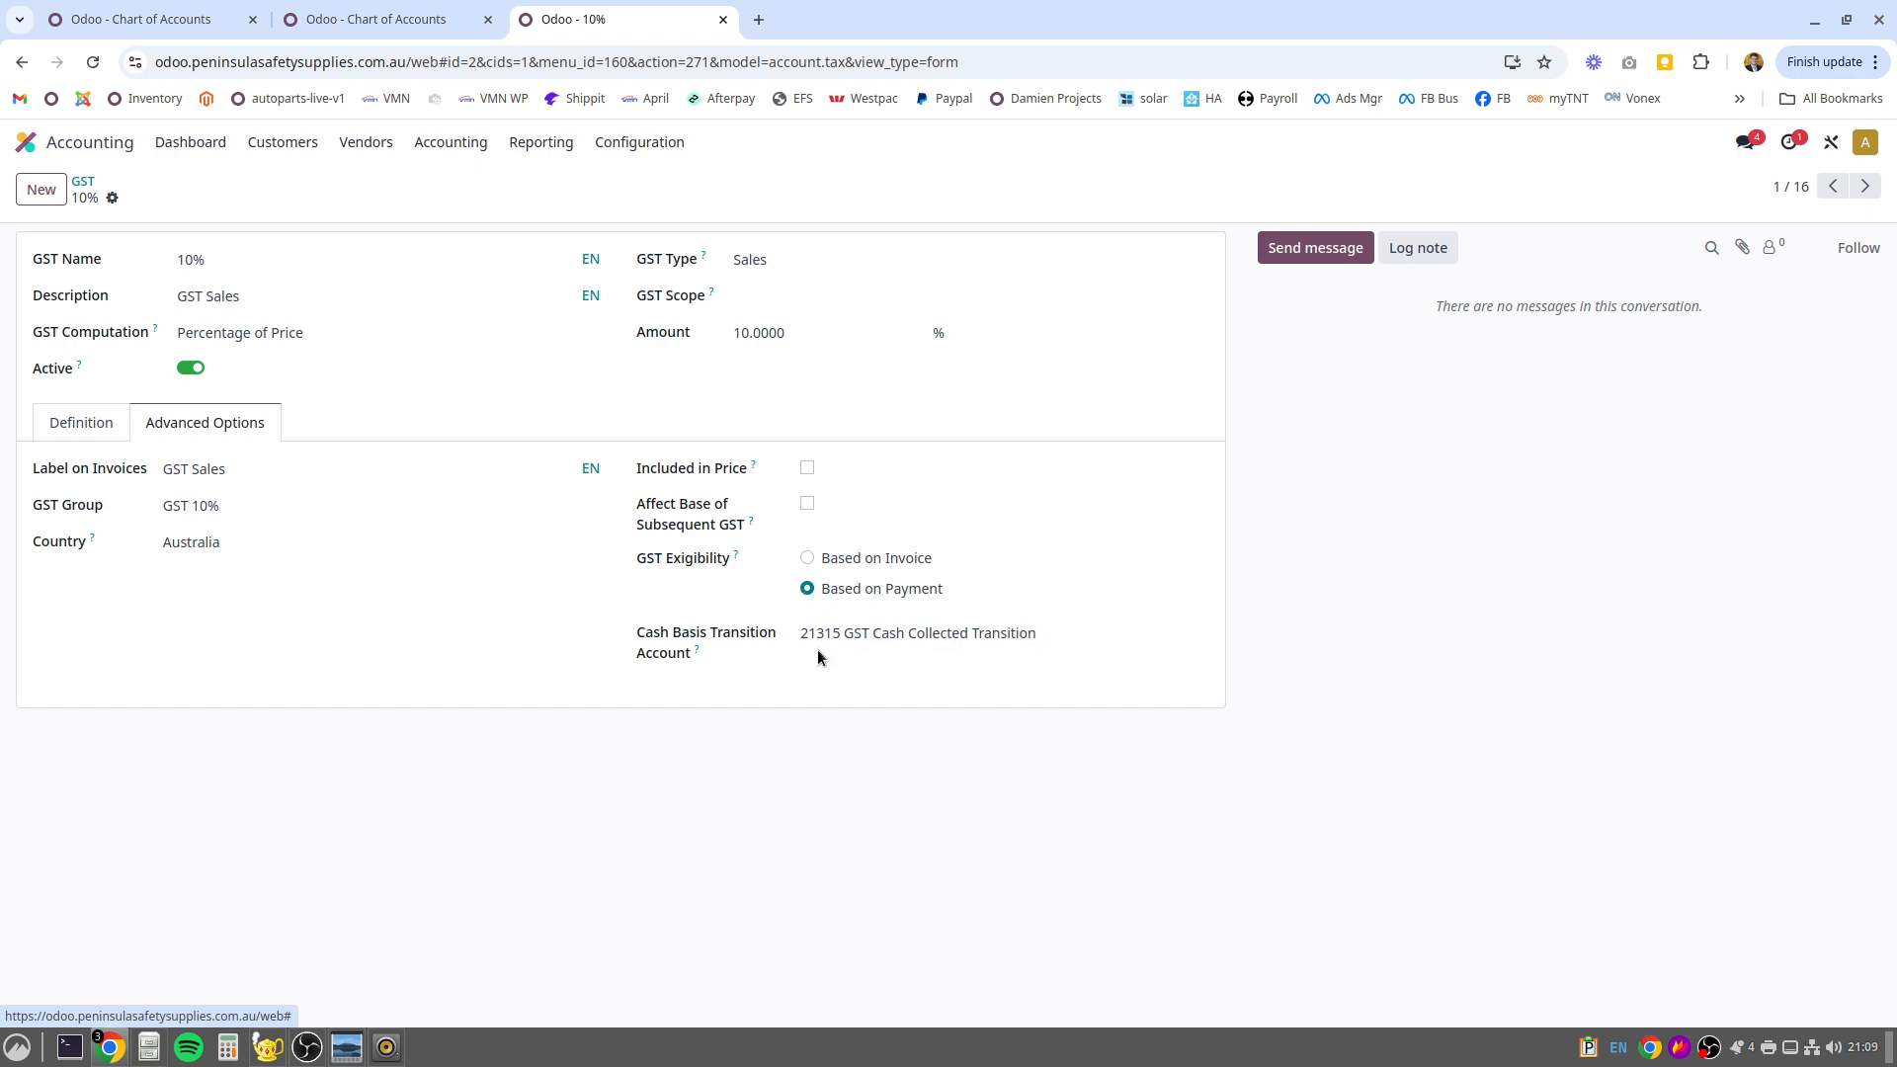
Switch the 10% GST Sales tax's exigibility to Based on Invoice, set it back to Based on Payment, and save
click(806, 559)
click(807, 589)
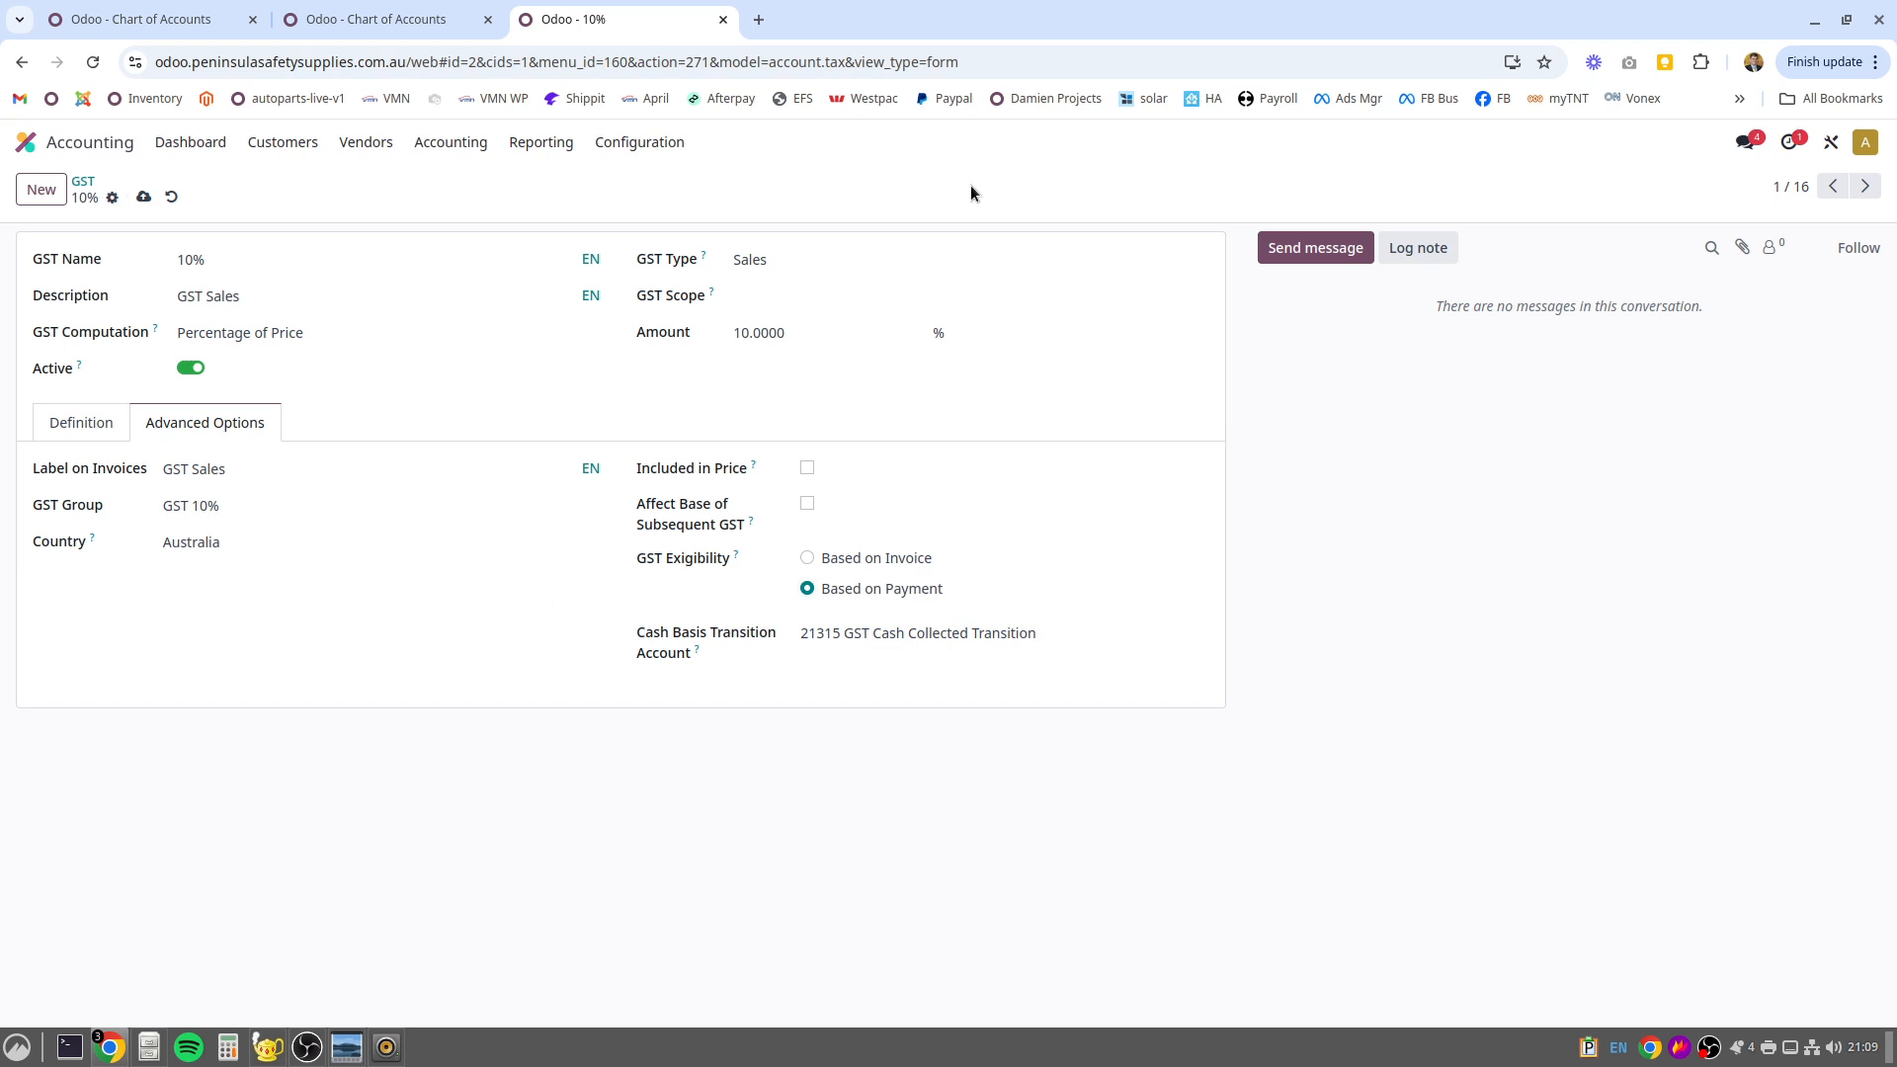
click(144, 196)
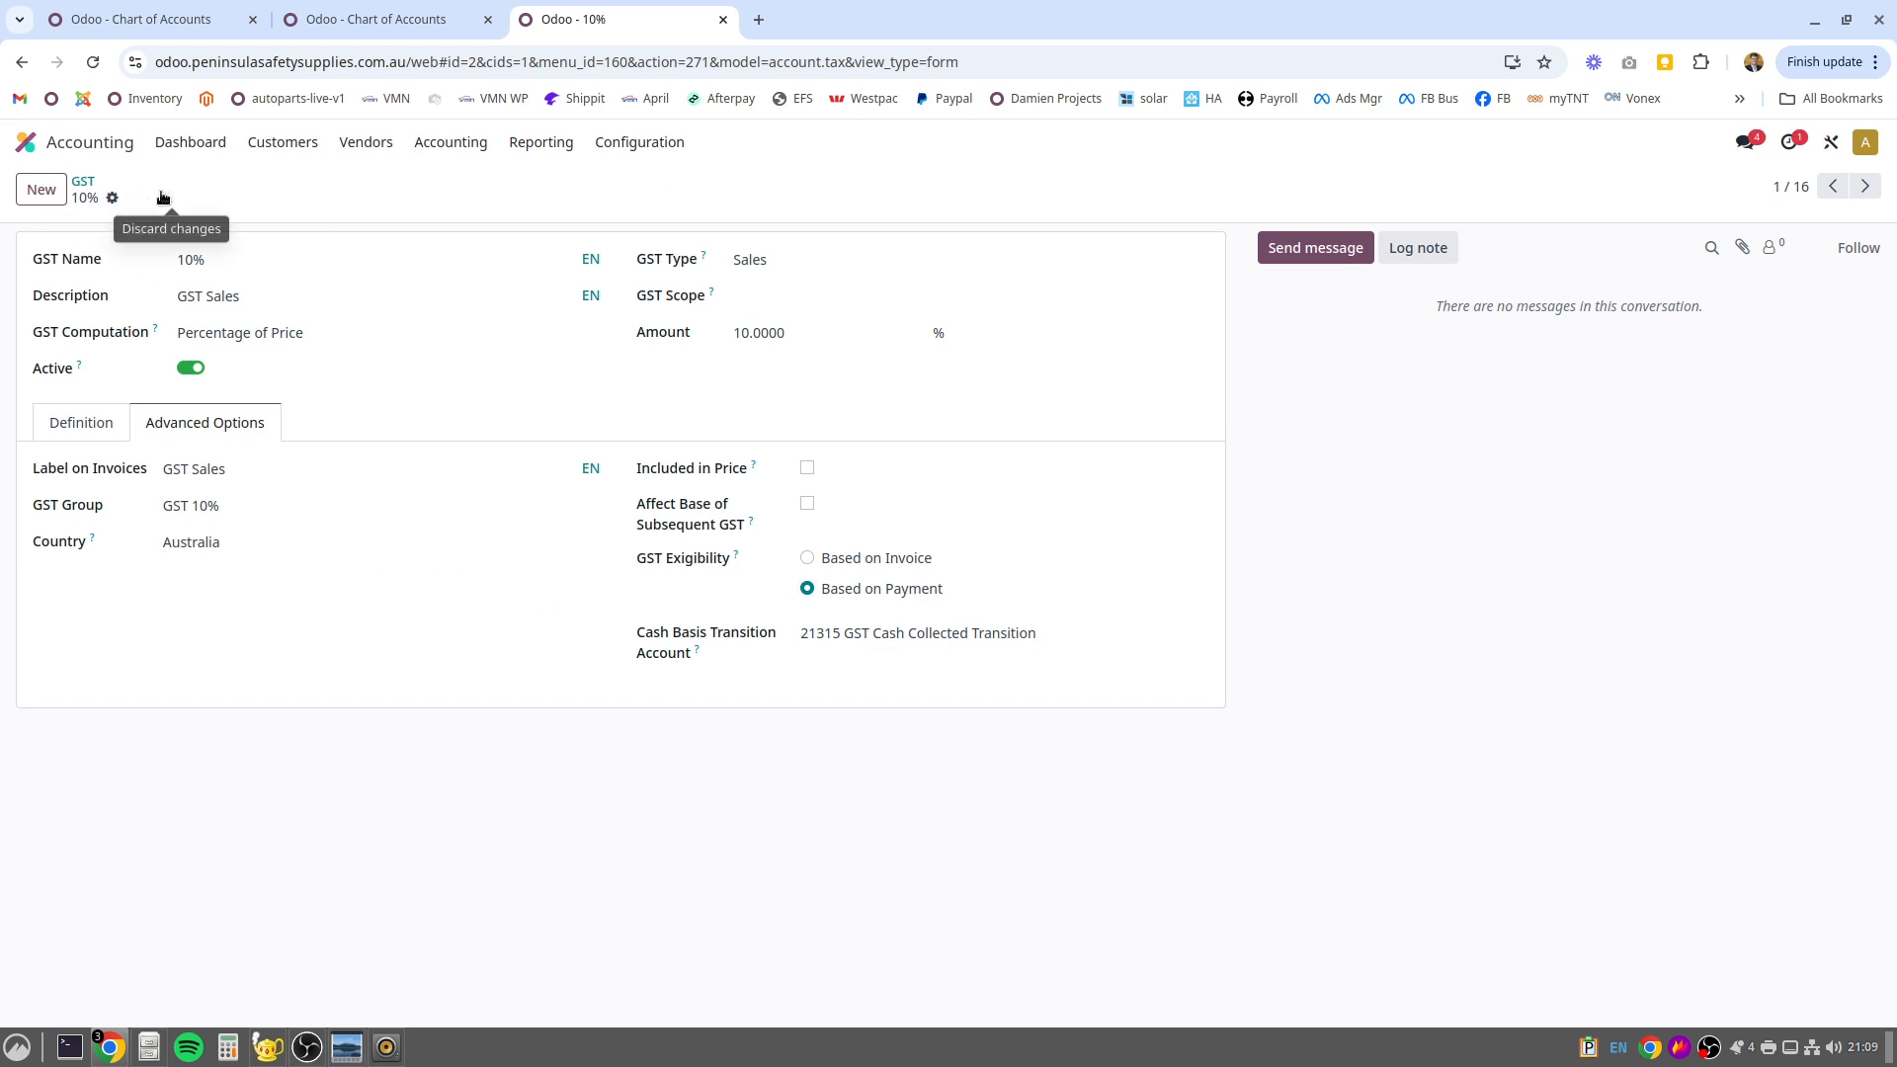
Review the advanced options of the 10% GST Purchases tax and both 10% INC taxes, ending on the 10% INC sales tax
click(1866, 186)
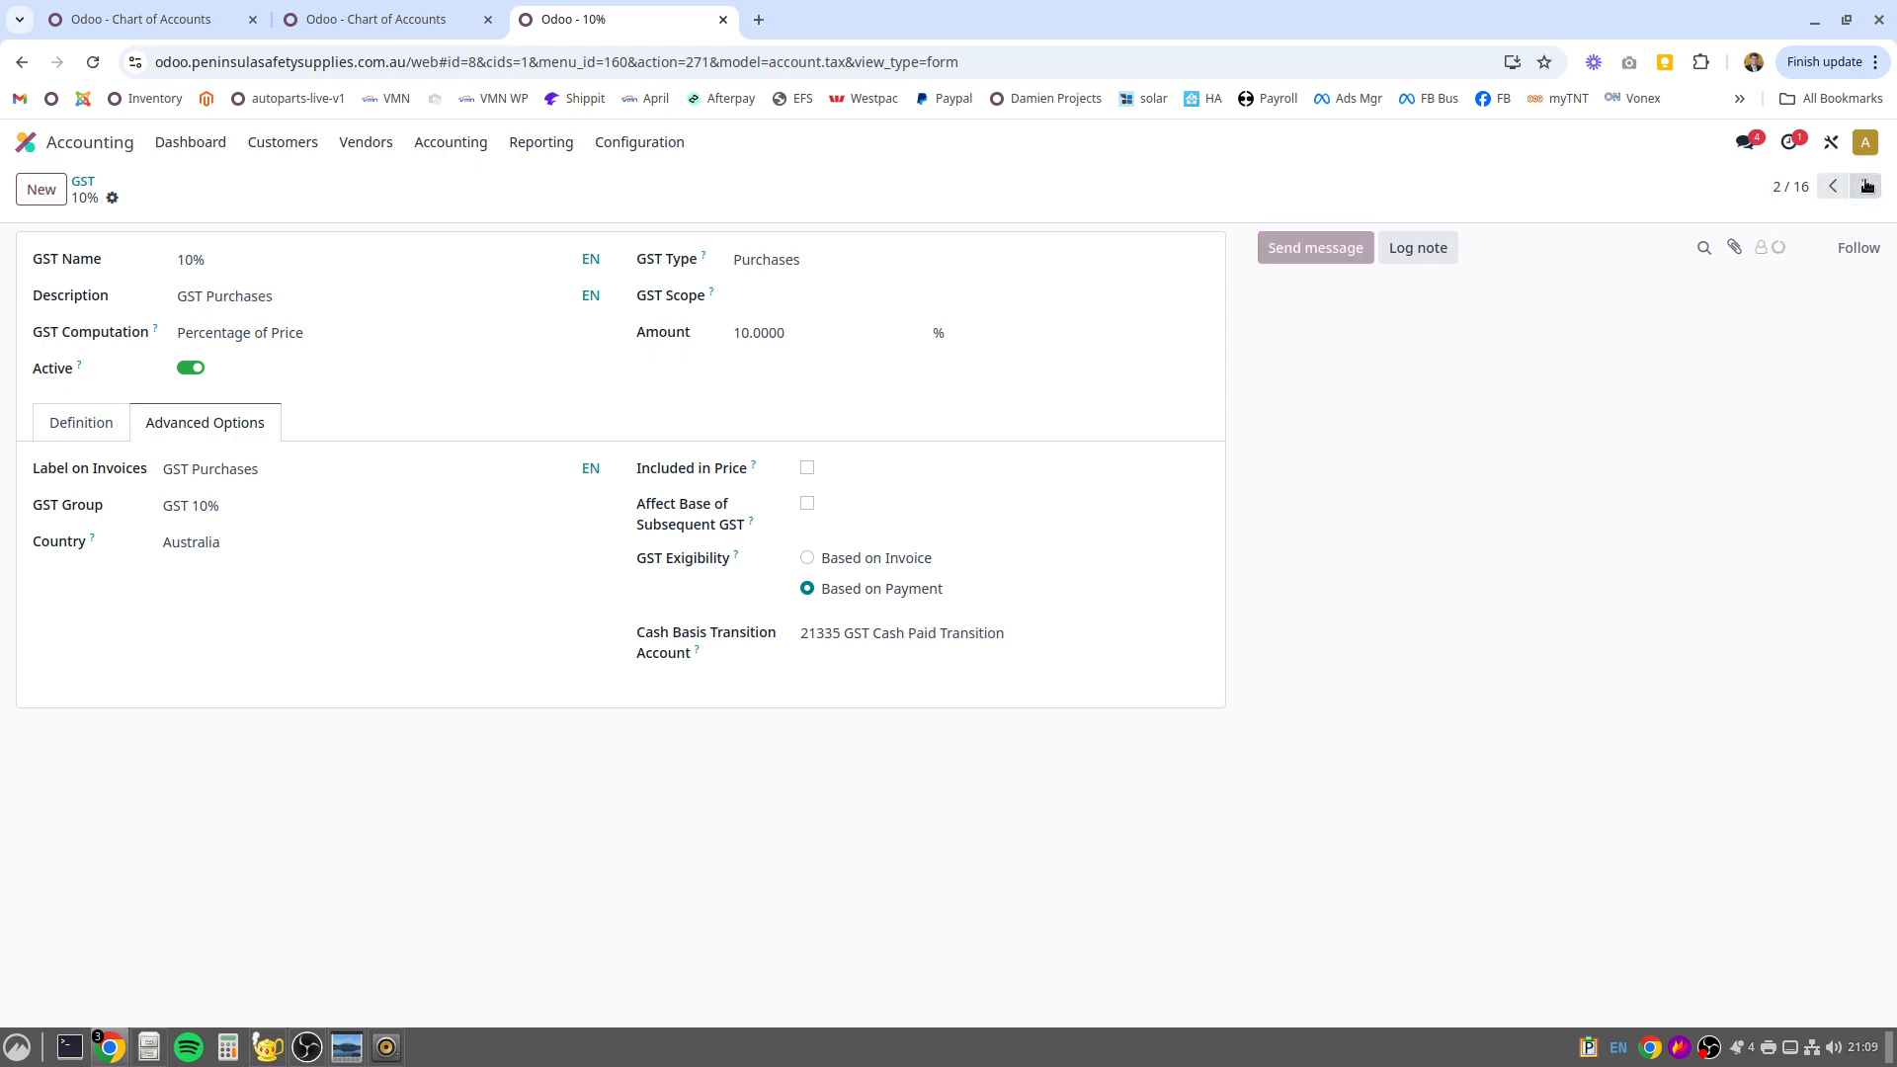
click(1866, 186)
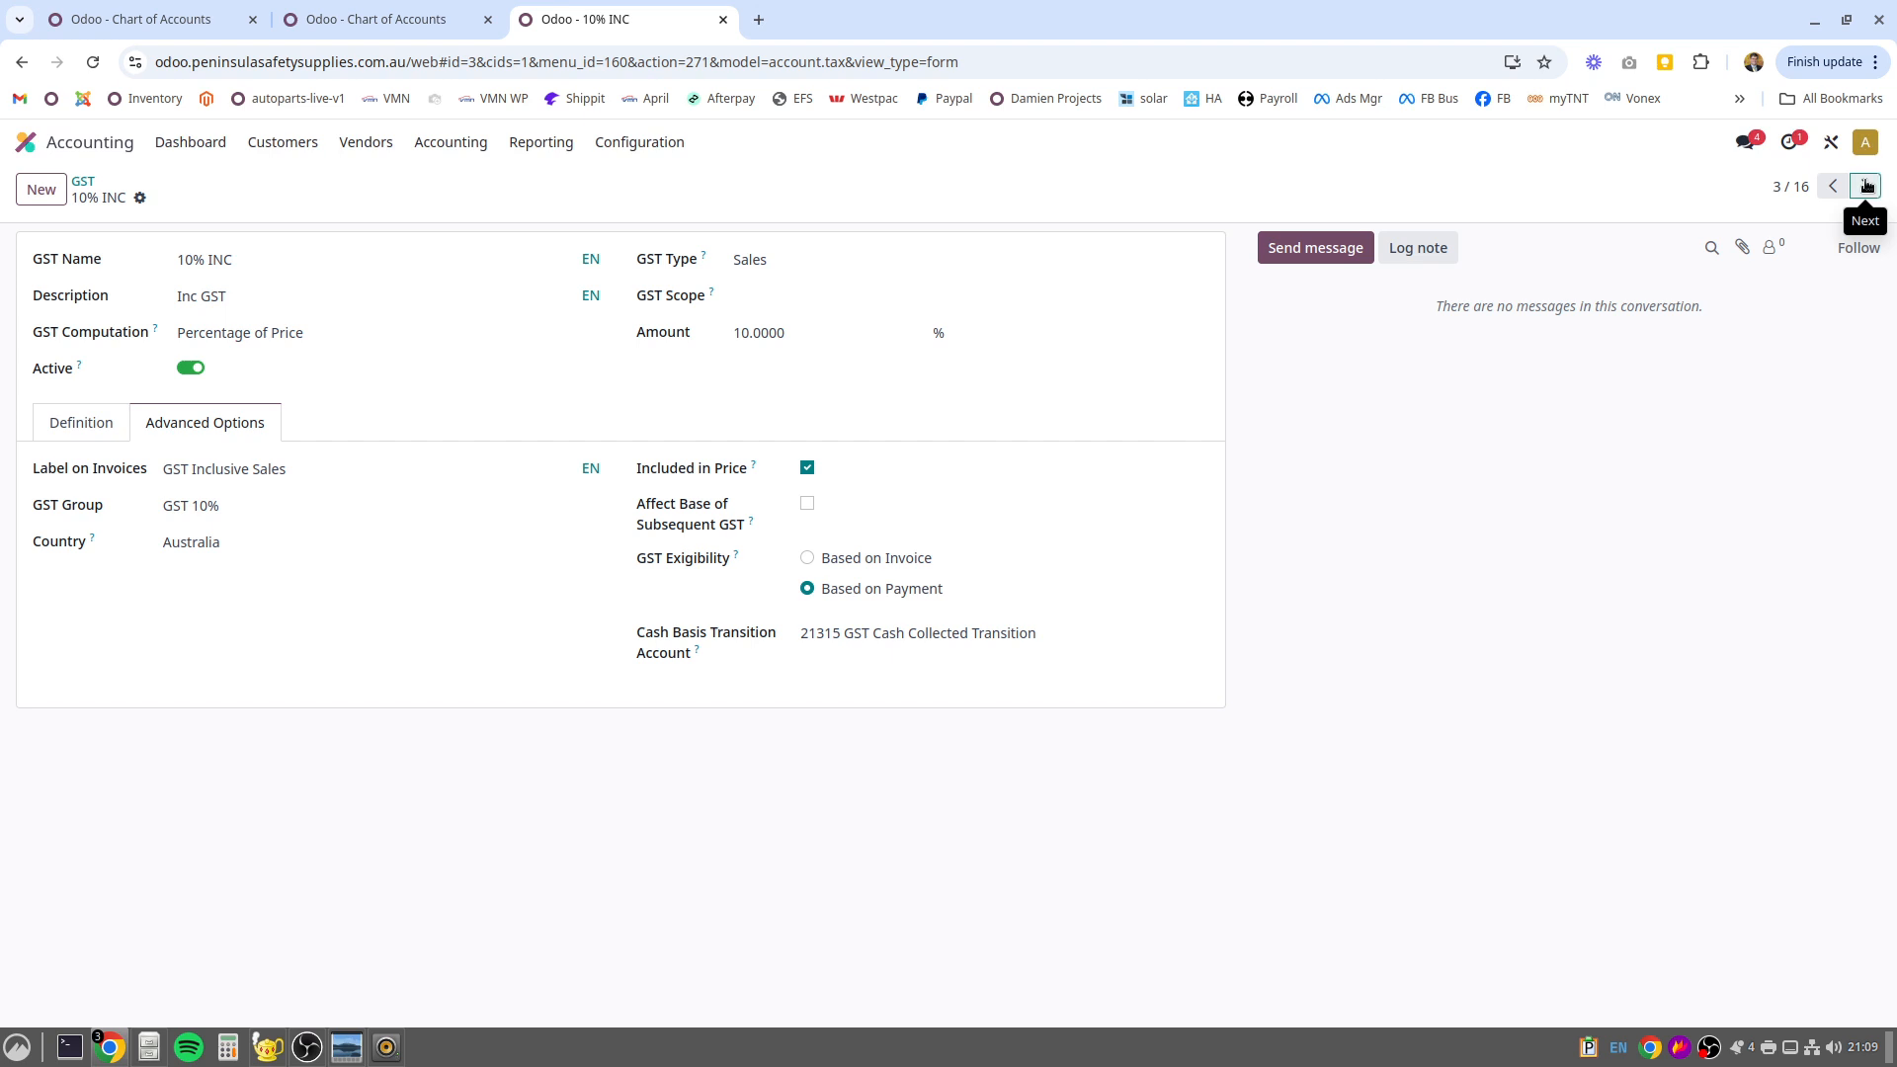
click(1866, 185)
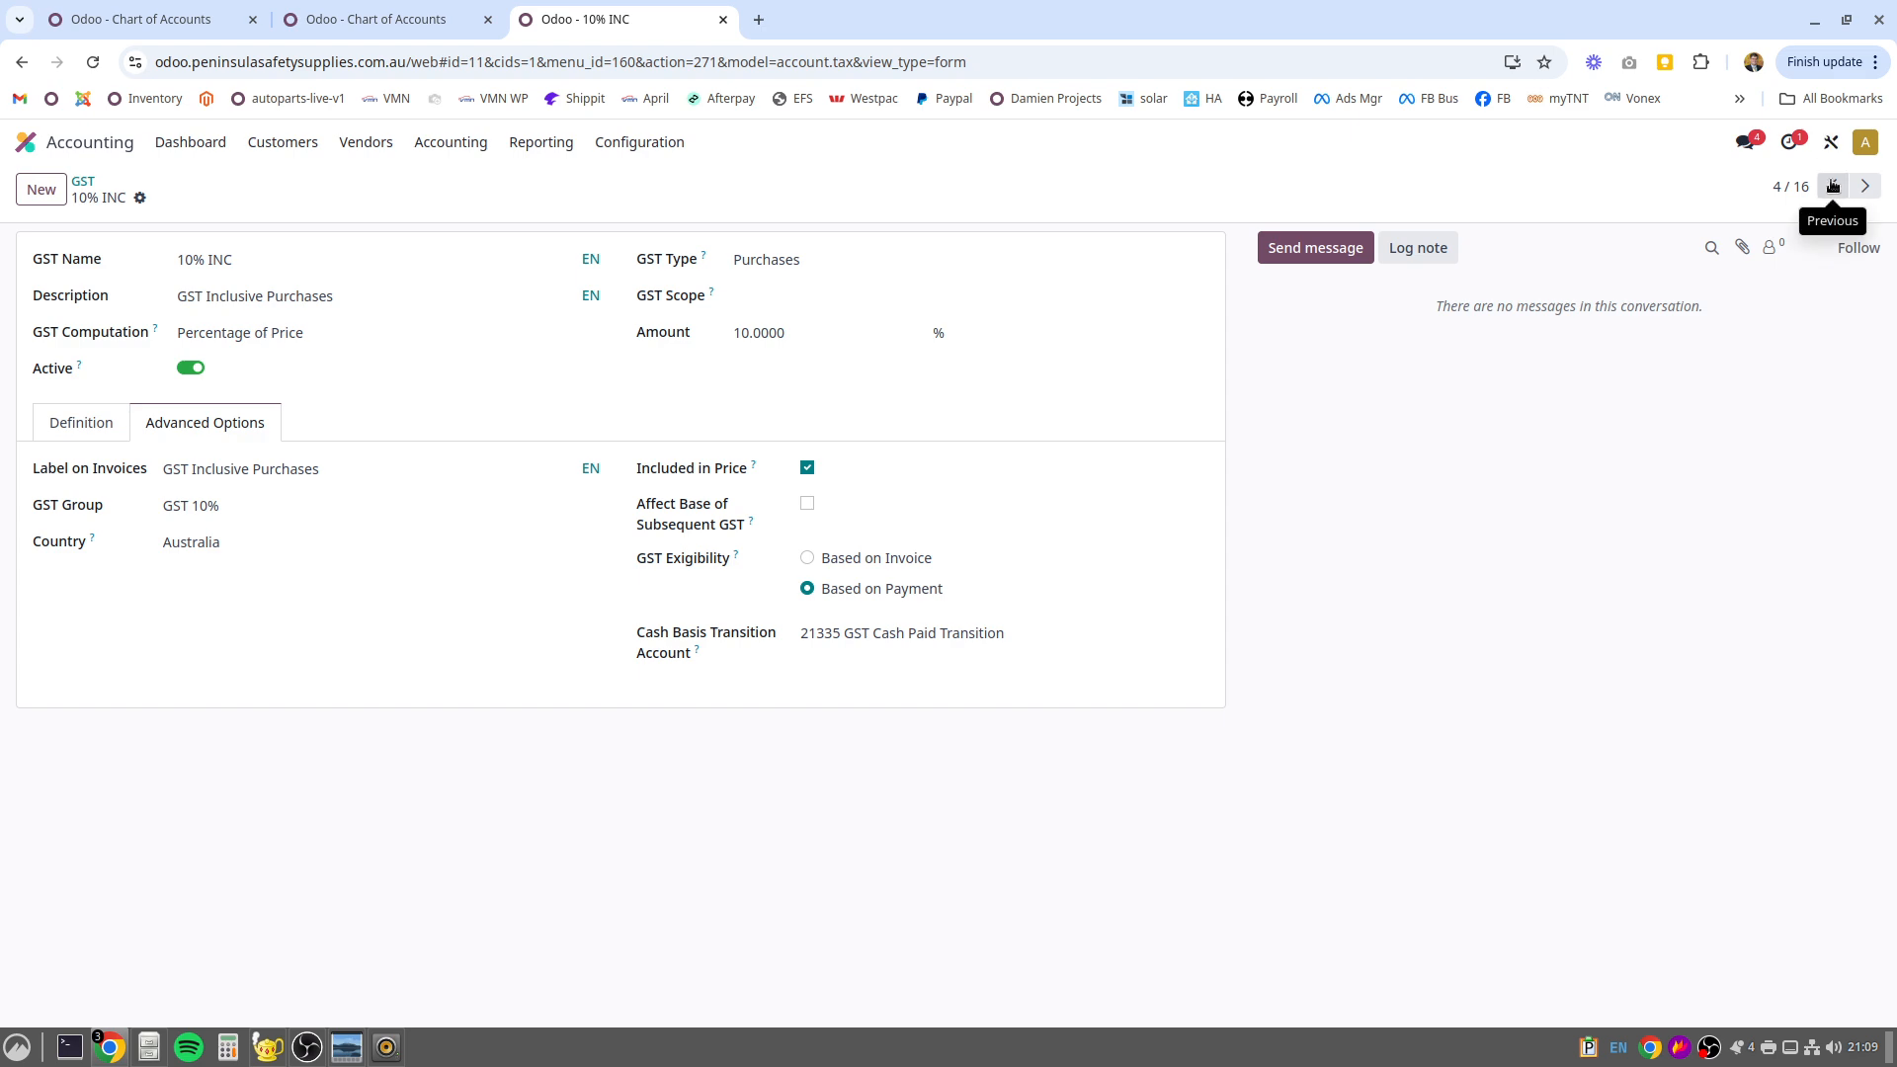
click(1834, 186)
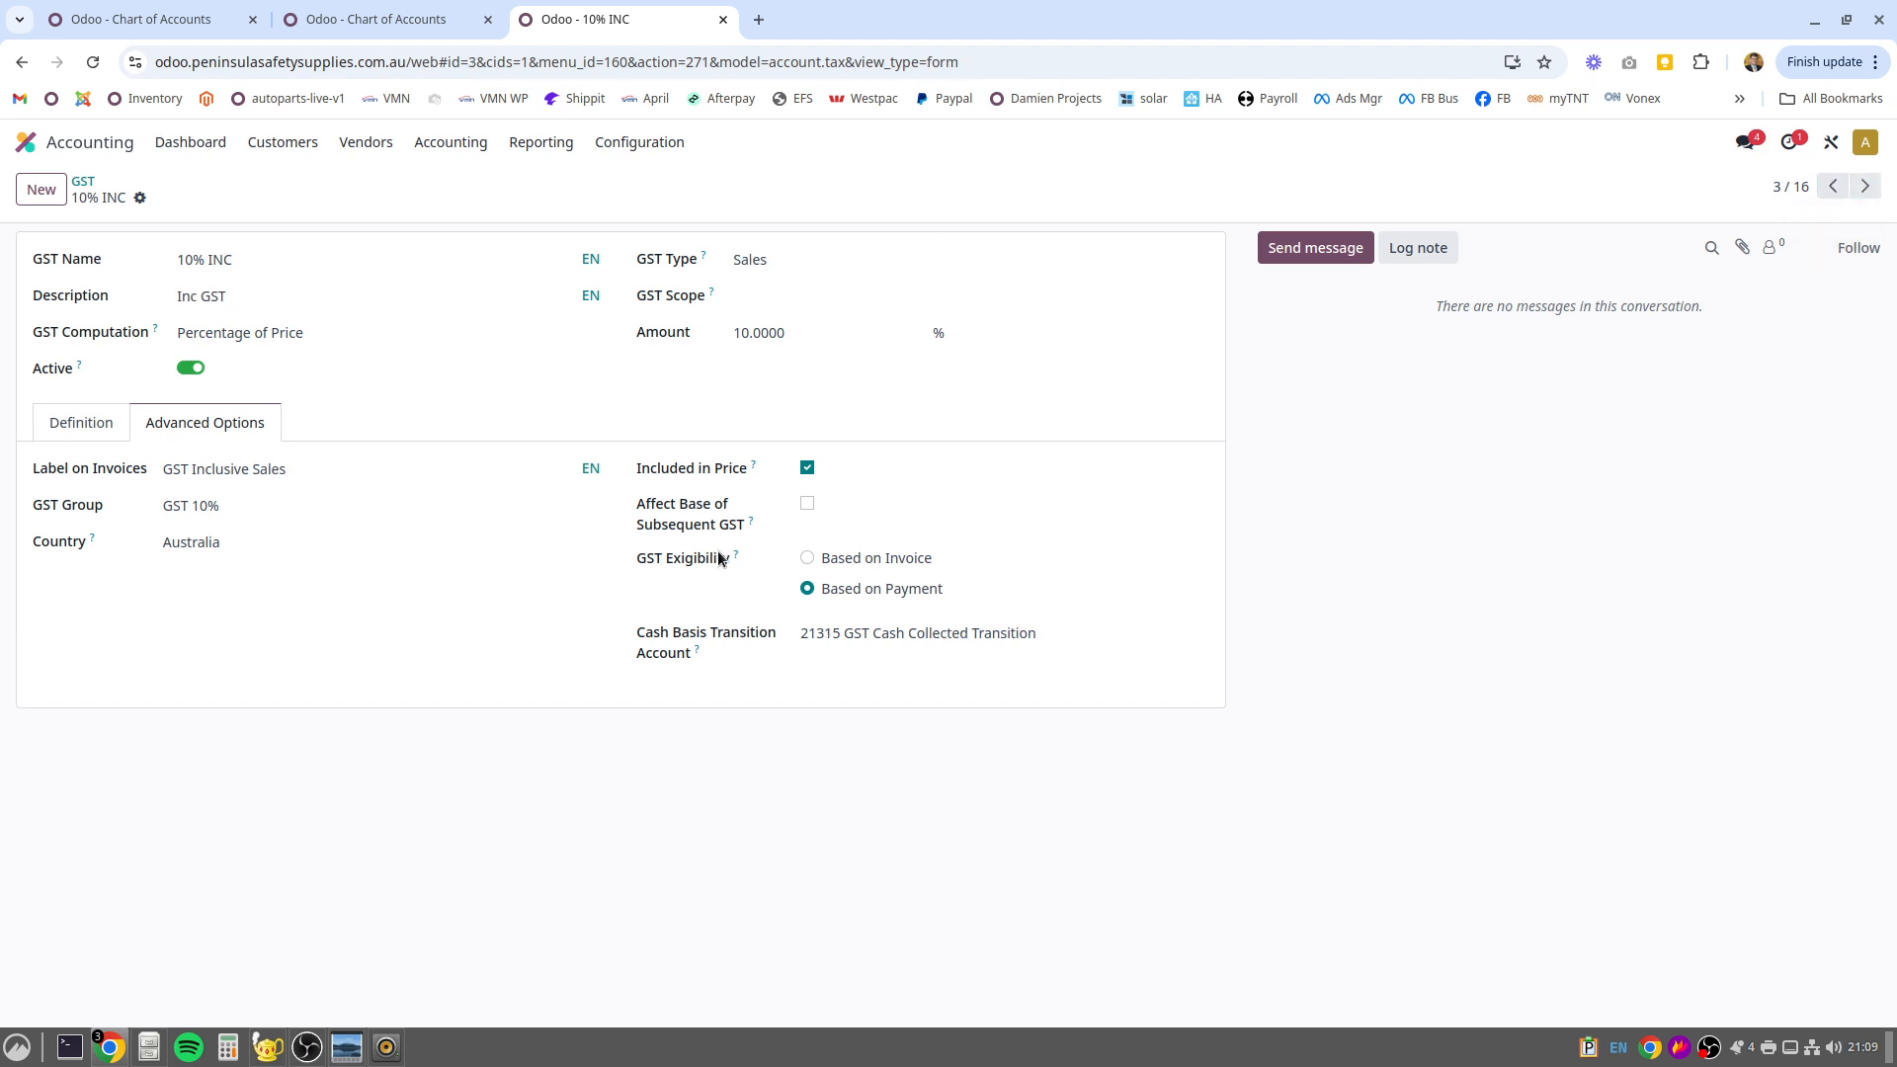